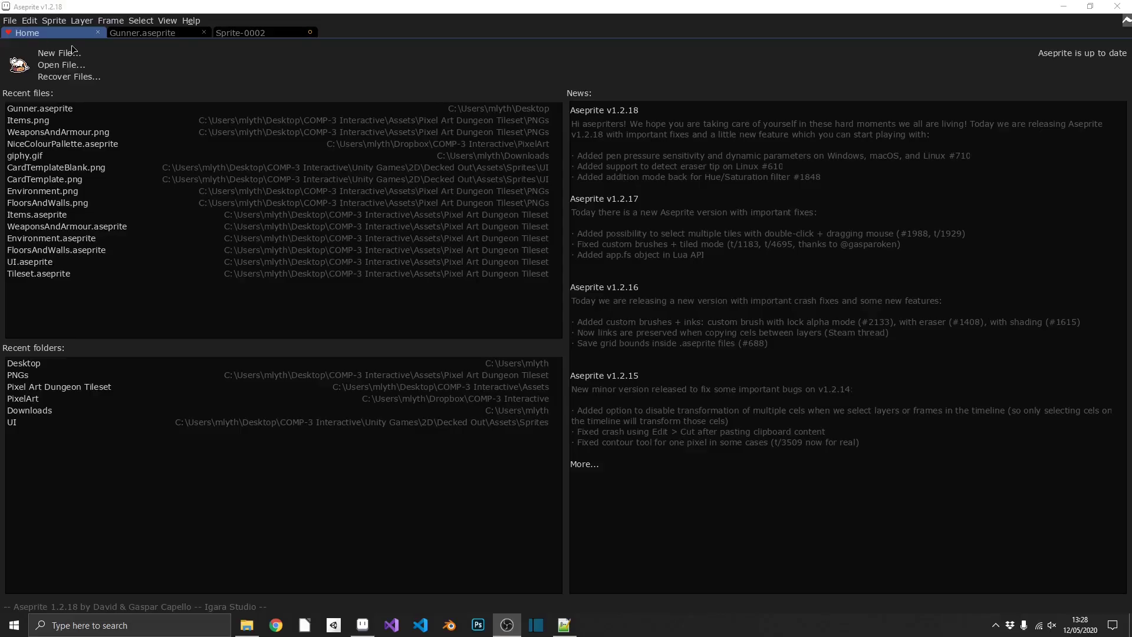
# Start creating a new sprite and set its width to 80 px.
pyautogui.click(59, 54)
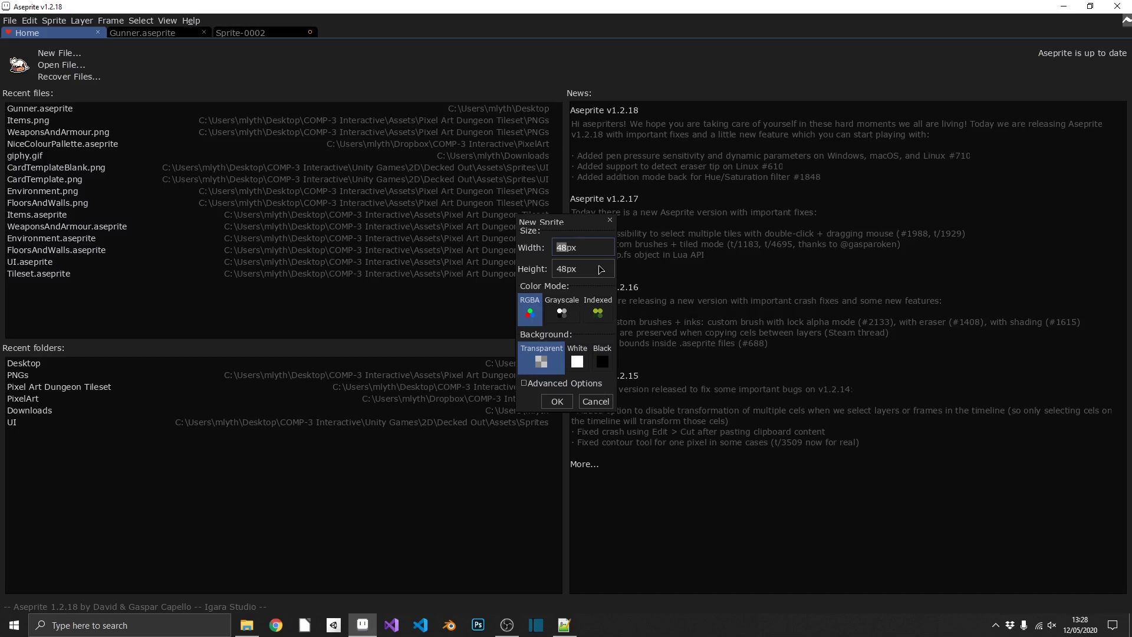
pyautogui.write('16')
pyautogui.press('BackSpace')
pyautogui.press('BackSpace')
pyautogui.write('80')
pyautogui.click(600, 269)
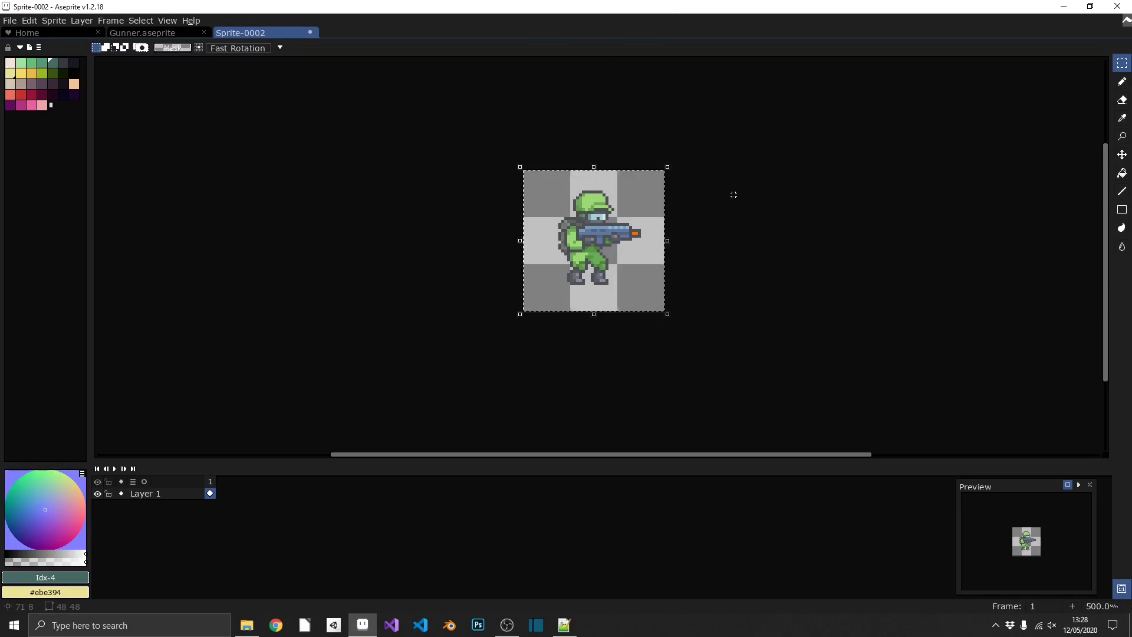
# Flip the selected soldier horizontally and back, and flip it vertically and back.
pyautogui.hotkey('shift', 'h')
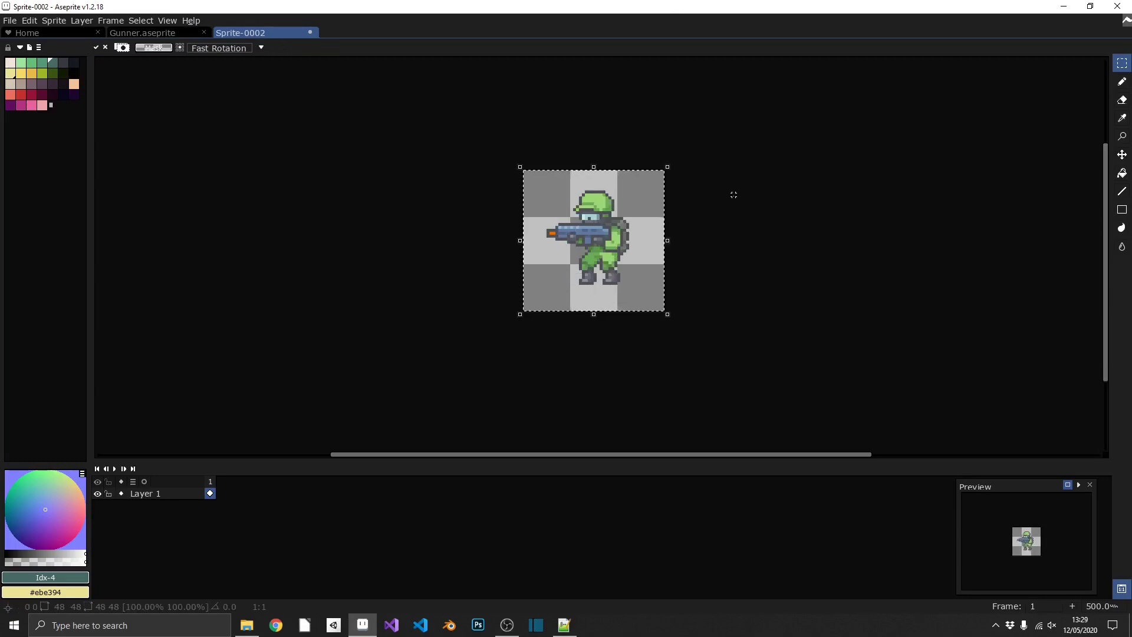
pyautogui.hotkey('shift', 'h')
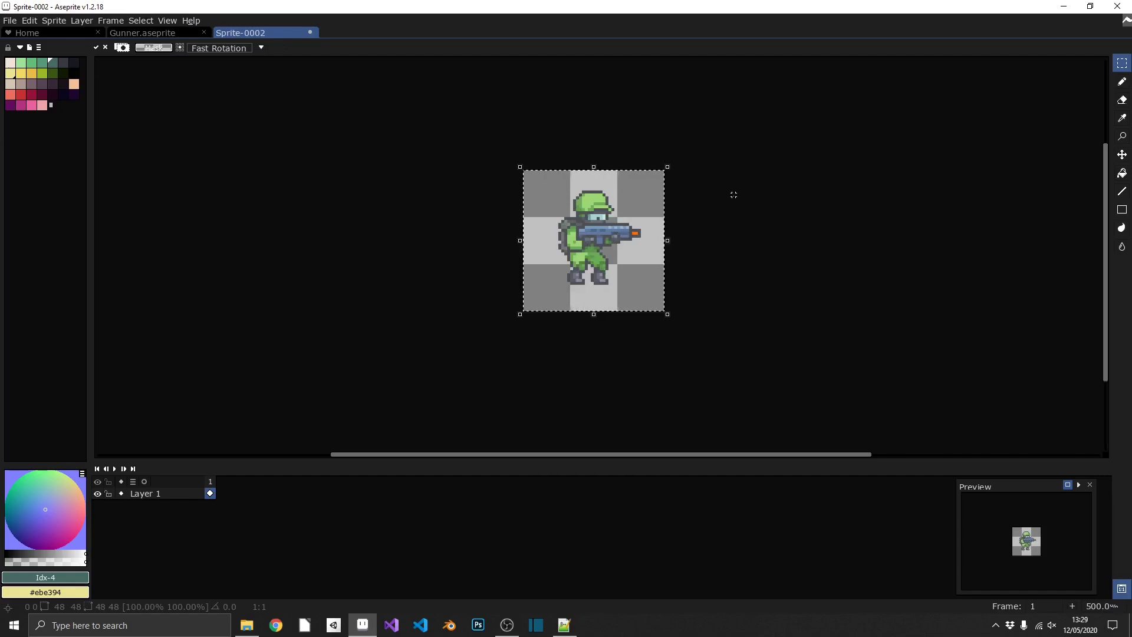
pyautogui.hotkey('shift', 'v')
pyautogui.hotkey('shift', 'v')
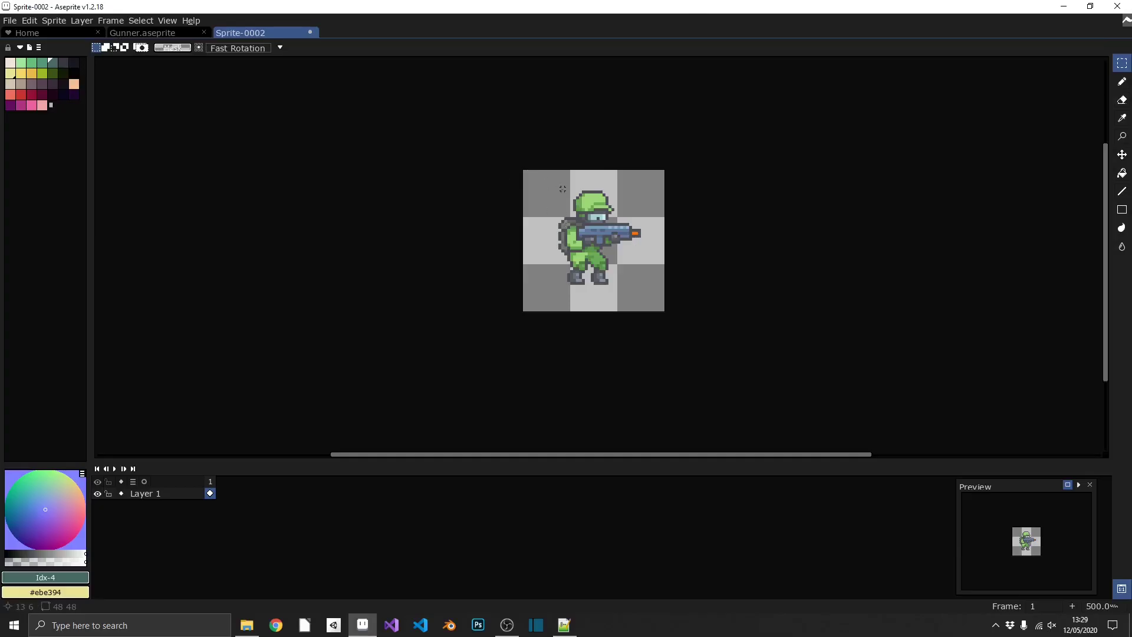
# Select the soldier's head and legs together and move both pieces slightly up and to the left.
pyautogui.moveTo(556, 185); pyautogui.dragTo(630, 218)
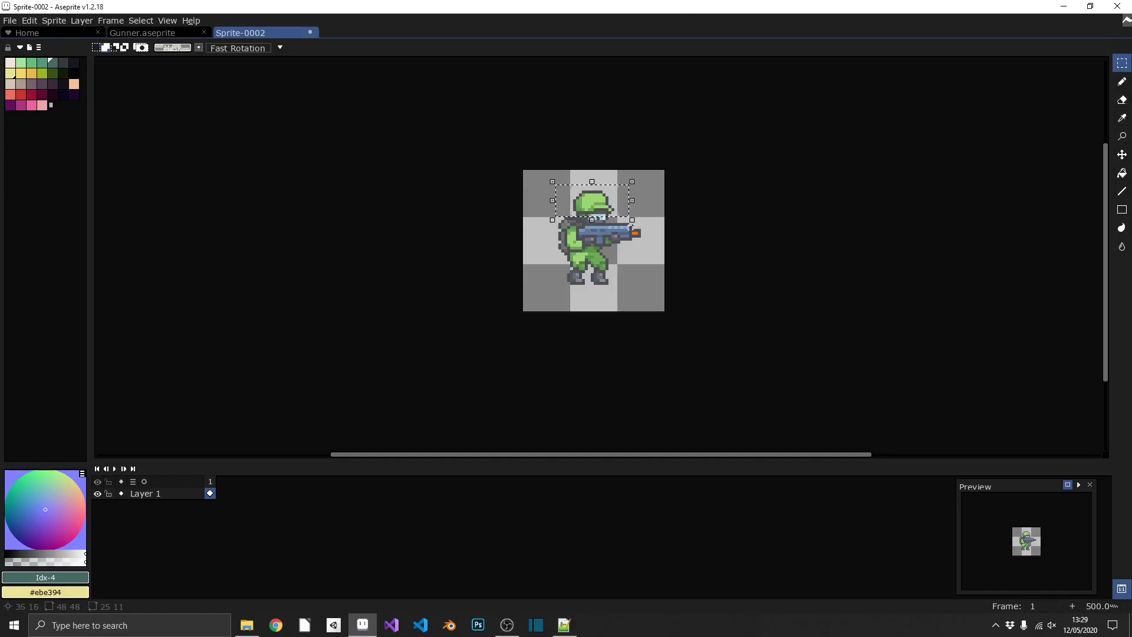
pyautogui.moveTo(555, 256); pyautogui.dragTo(614, 287)
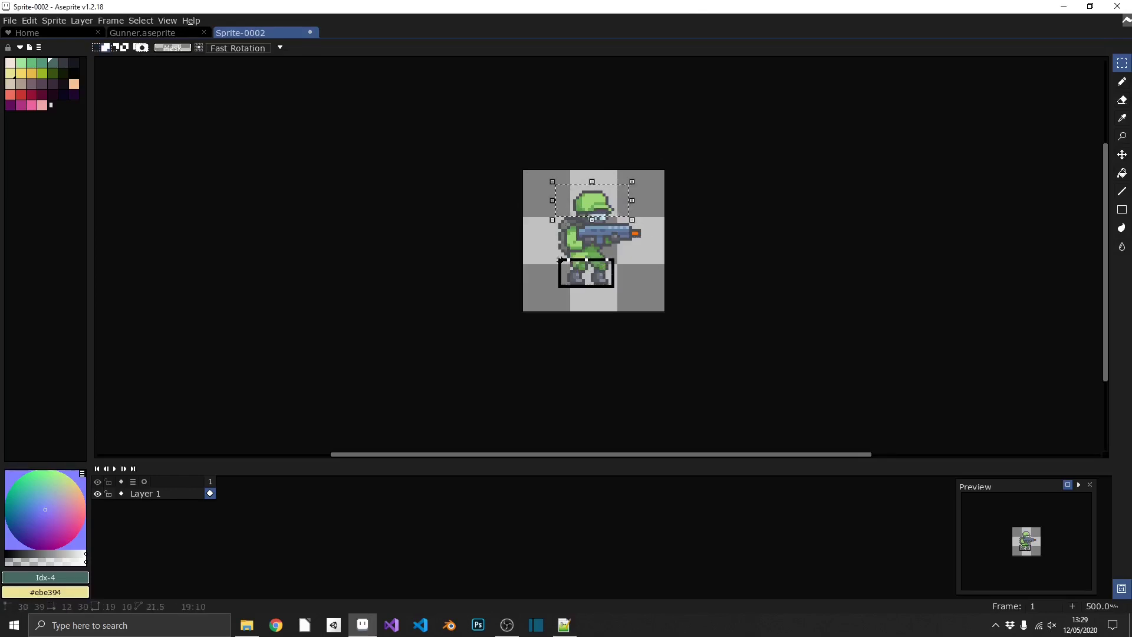
pyautogui.moveTo(612, 204)
pyautogui.mouseDown()
pyautogui.moveTo(612, 234)
pyautogui.moveTo(612, 180)
pyautogui.moveTo(627, 226)
pyautogui.moveTo(606, 197)
pyautogui.mouseUp()
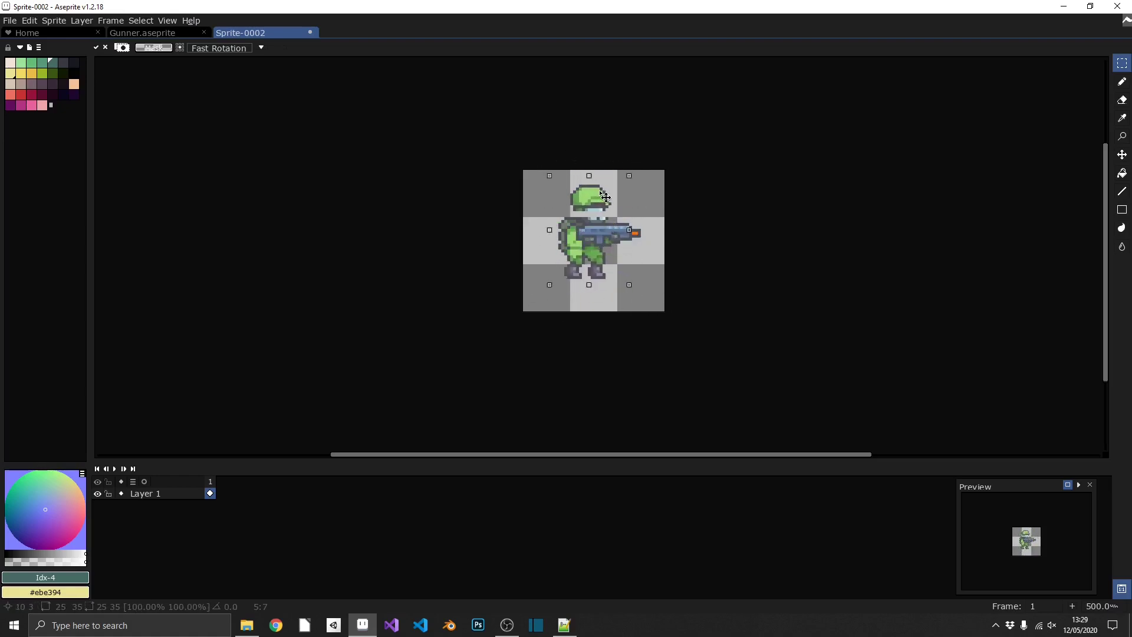
# Undo the move of the head and legs, and subtract a rectangular area from the selection.
pyautogui.hotkey('ctrl', 'z')
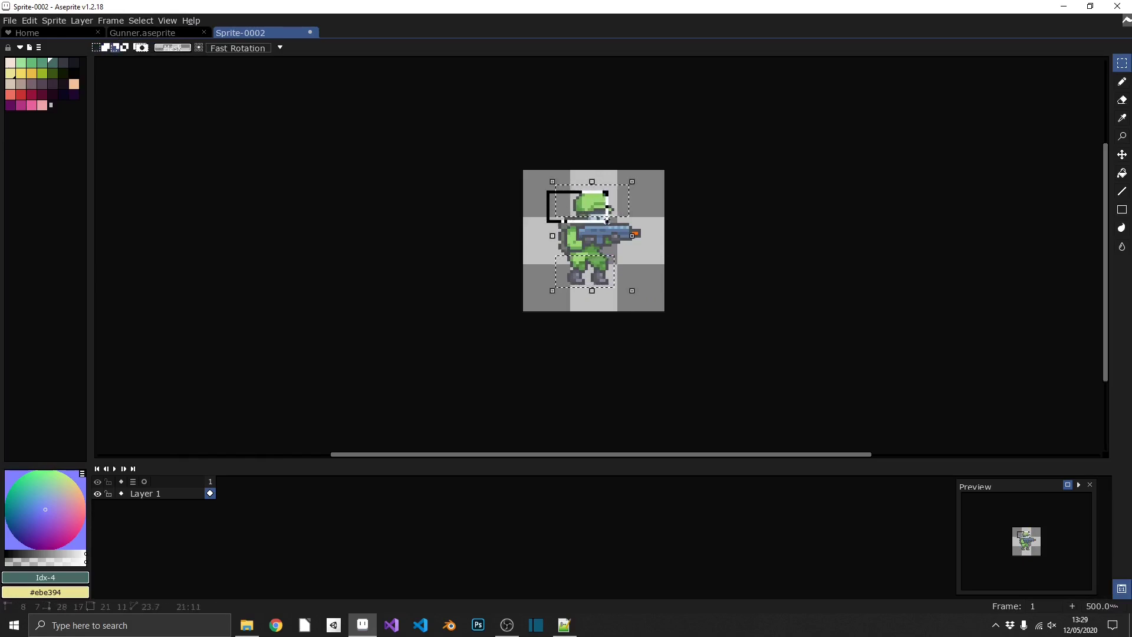
pyautogui.moveTo(576, 235); pyautogui.dragTo(584, 254)
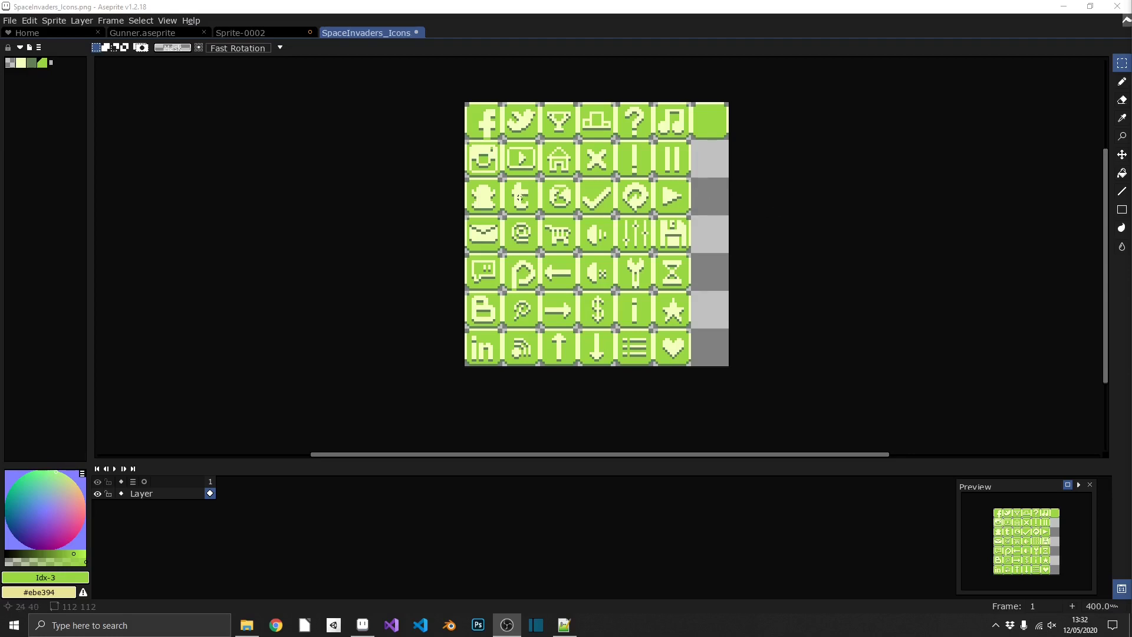
# Select the single 16 × 16 tile with the "t" icon, and a block of tiles from the house to the check mark.
pyautogui.moveTo(521, 196); pyautogui.dragTo(514, 203)
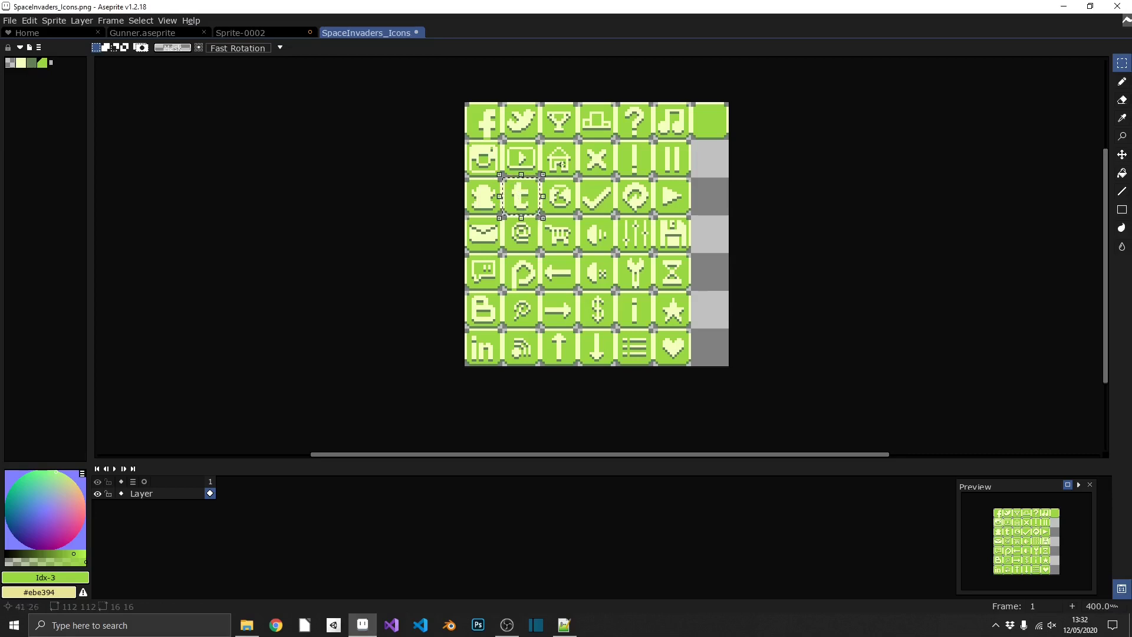
pyautogui.moveTo(560, 160); pyautogui.dragTo(613, 203)
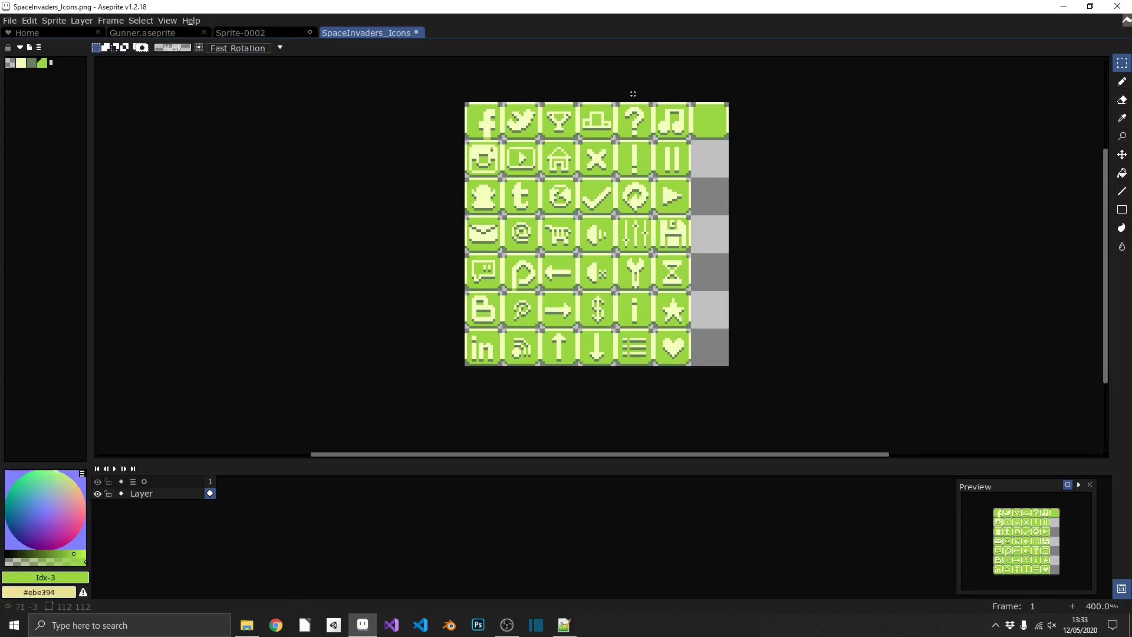
# Show the grid over the icon sheet and set its cell width and height to 32.
pyautogui.hotkey('ctrl', "'")
pyautogui.click(140, 21)
pyautogui.moveTo(168, 22)
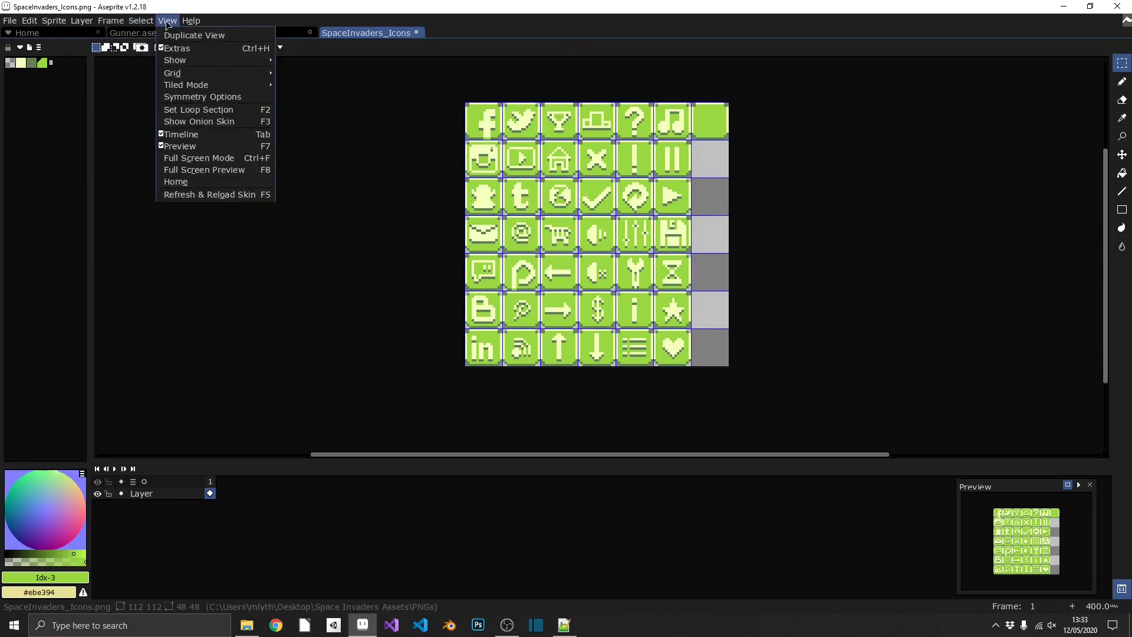
pyautogui.moveTo(204, 73)
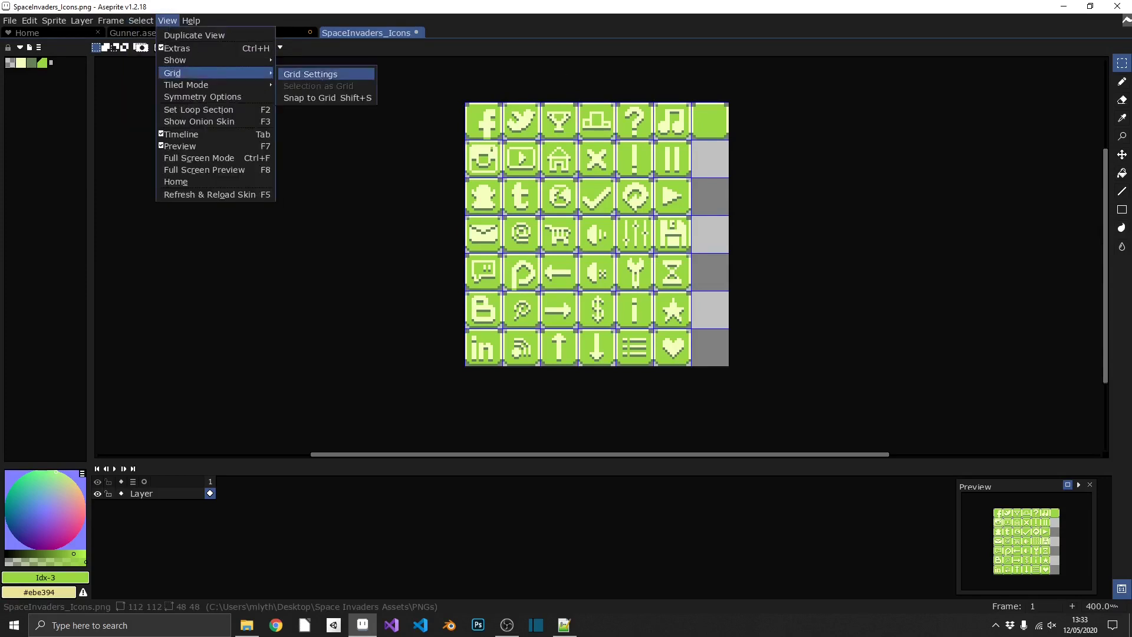
pyautogui.click(310, 75)
pyautogui.click(551, 321)
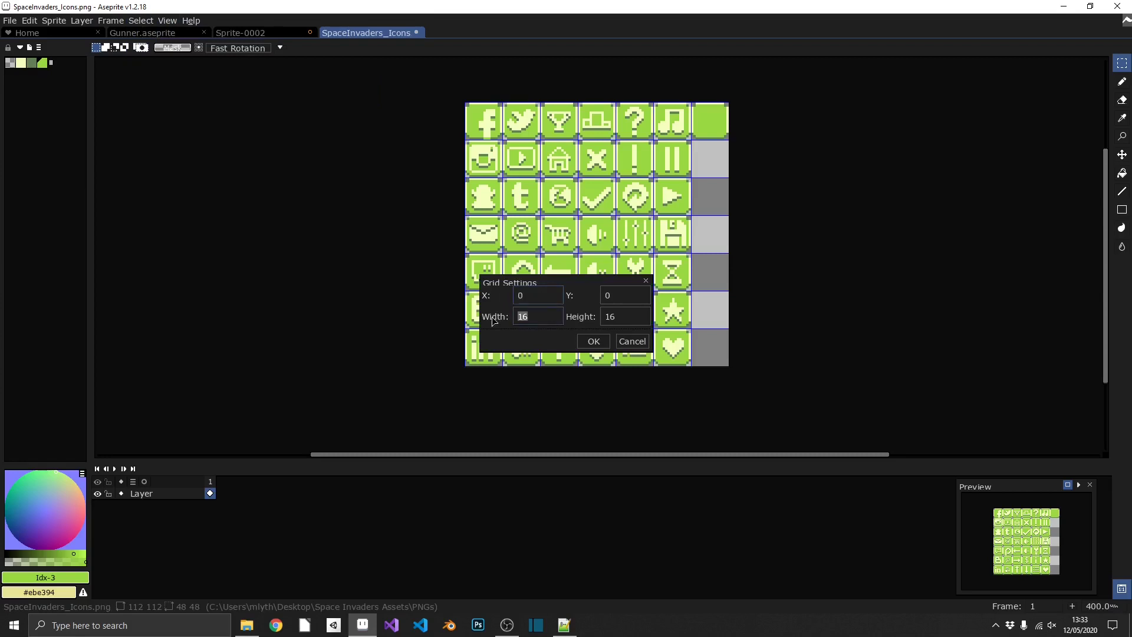
pyautogui.write('32')
pyautogui.press('Tab')
pyautogui.write('32')
pyautogui.click(593, 347)
# Select whole grid cells on the icon sheet, clear the selection, and select the cell area around the Facebook icon.
pyautogui.moveTo(546, 109); pyautogui.dragTo(729, 177)
pyautogui.click(272, 171)
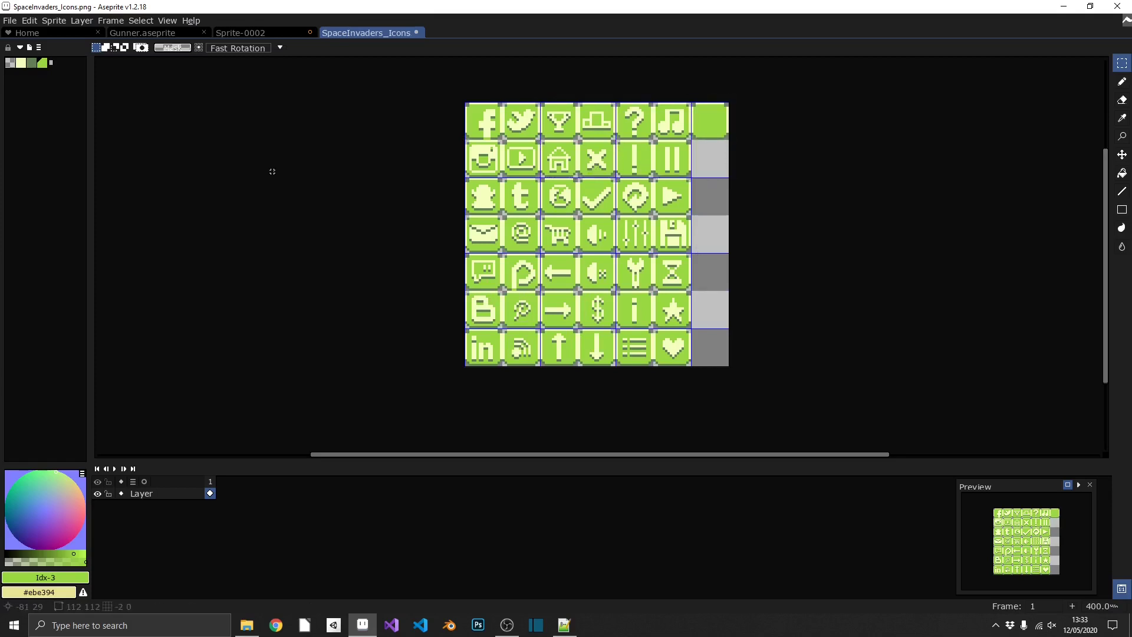
pyautogui.moveTo(472, 109); pyautogui.dragTo(520, 151)
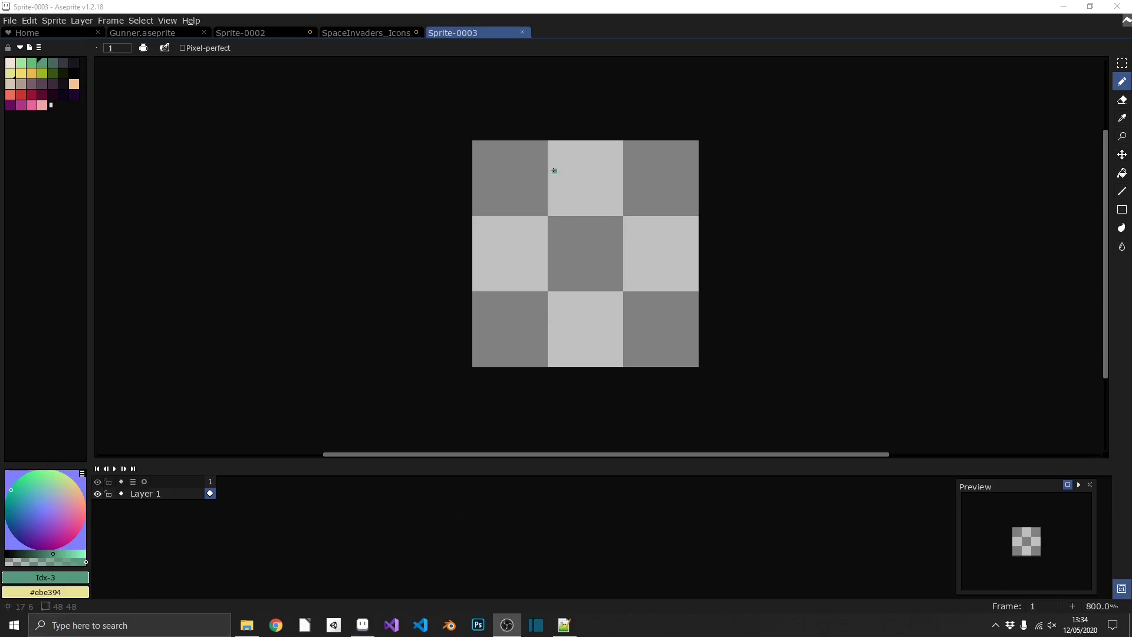
# Draw a black freehand S-curve with the Pencil, and a second curve beside it with Pixel-perfect enabled.
pyautogui.click(74, 72)
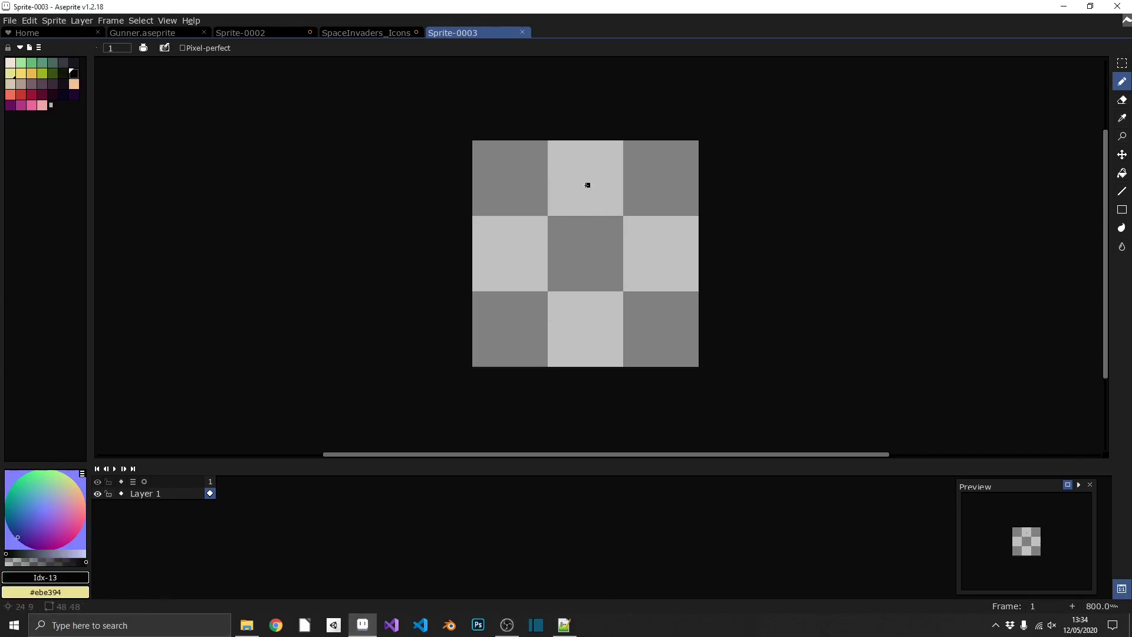
pyautogui.moveTo(586, 184)
pyautogui.mouseDown()
pyautogui.moveTo(537, 191)
pyautogui.moveTo(535, 217)
pyautogui.moveTo(590, 236)
pyautogui.moveTo(586, 260)
pyautogui.moveTo(534, 289)
pyautogui.mouseUp()
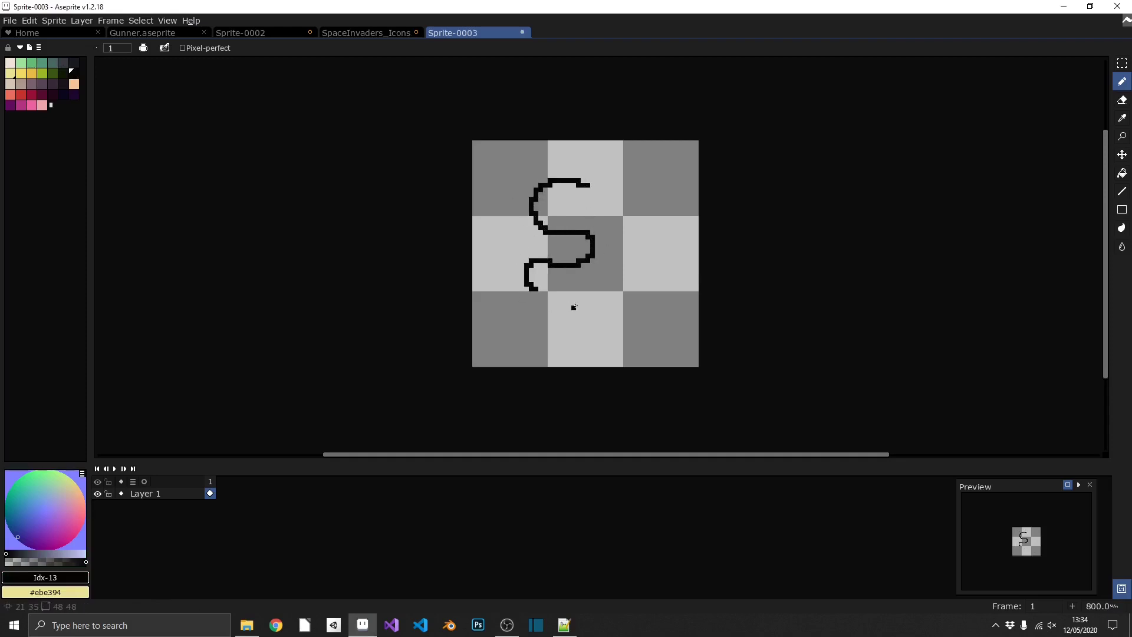
pyautogui.click(181, 48)
pyautogui.moveTo(672, 199)
pyautogui.mouseDown()
pyautogui.moveTo(630, 193)
pyautogui.moveTo(612, 218)
pyautogui.moveTo(620, 239)
pyautogui.moveTo(670, 265)
pyautogui.moveTo(663, 288)
pyautogui.moveTo(592, 312)
pyautogui.mouseUp()
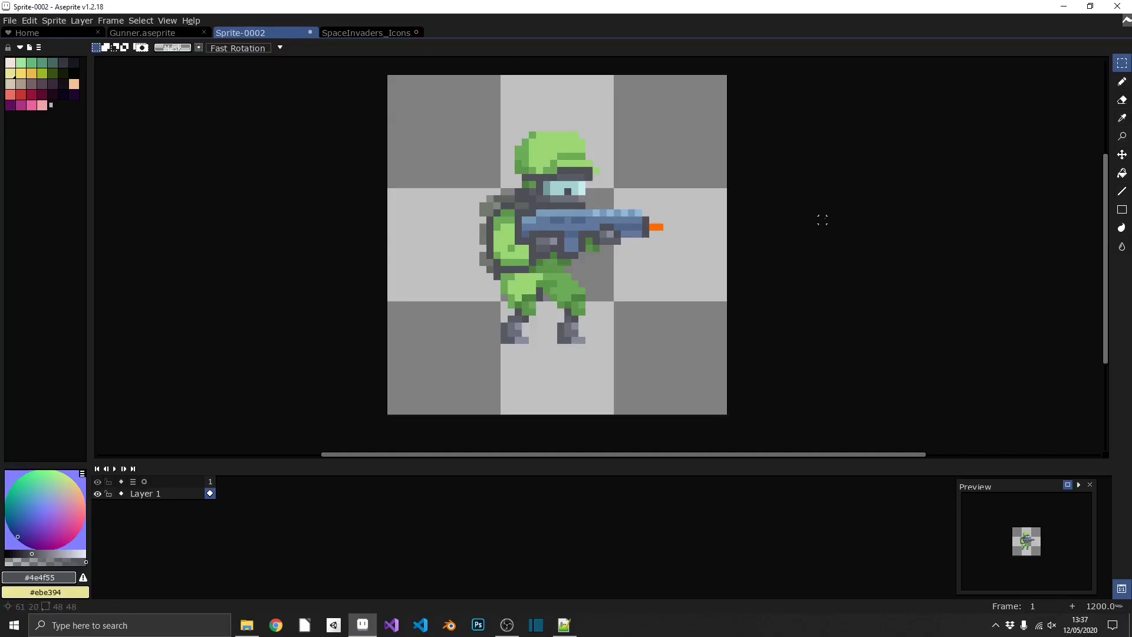
# Start an outside outline of the soldier in #4e4f55 and preview the circle, vertical-only and horizontal-only patterns.
pyautogui.hotkey('shift', 'o')
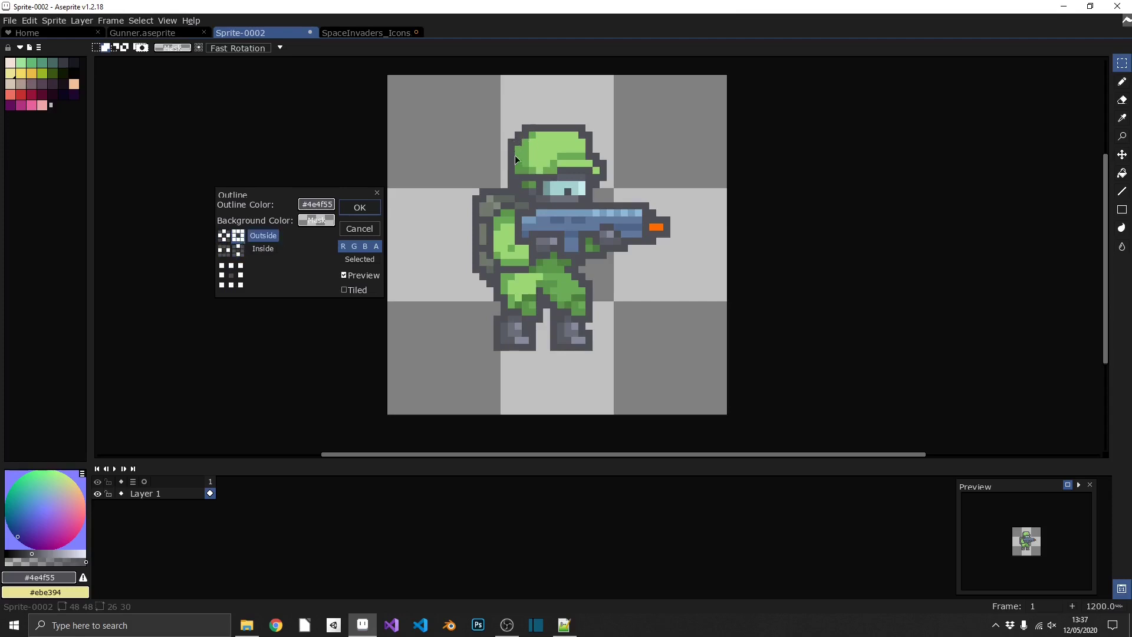
pyautogui.click(228, 237)
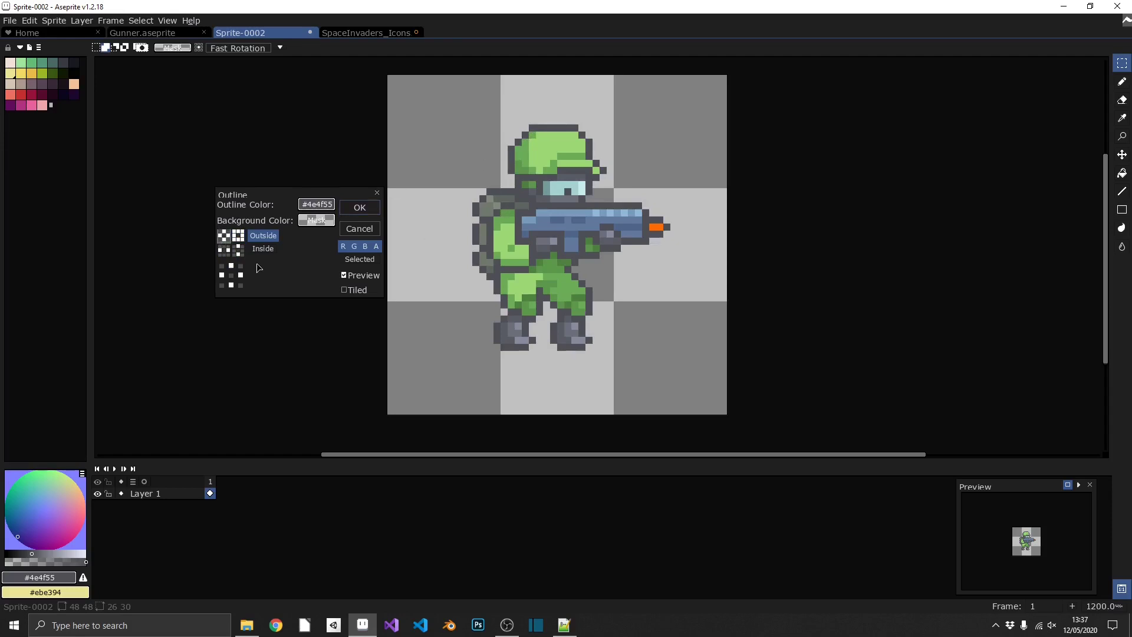
pyautogui.click(240, 251)
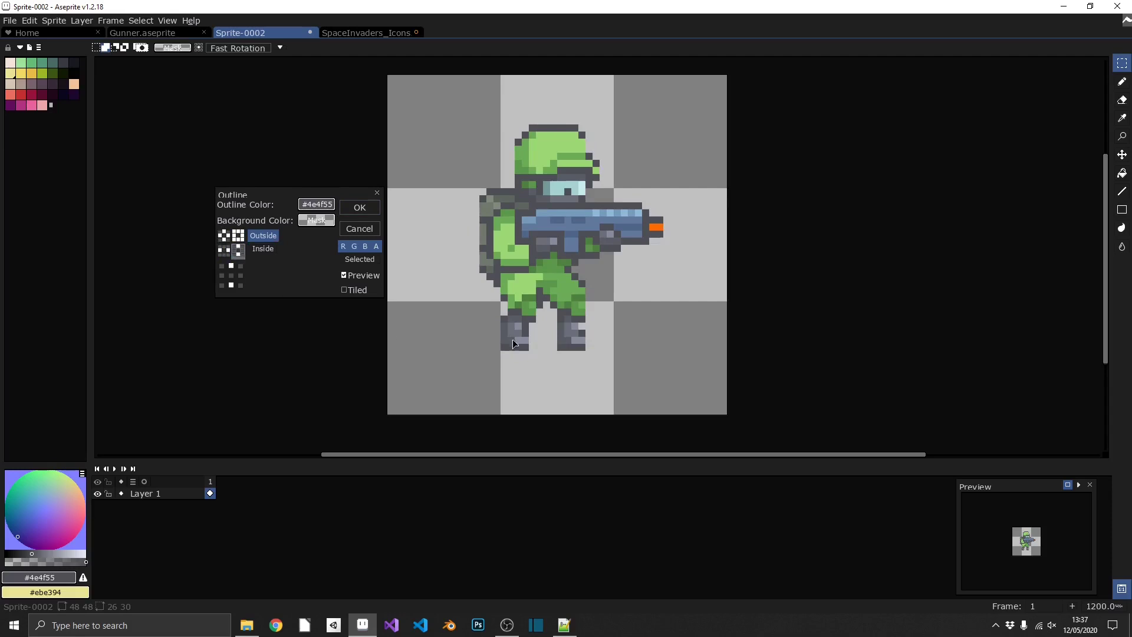
pyautogui.click(224, 254)
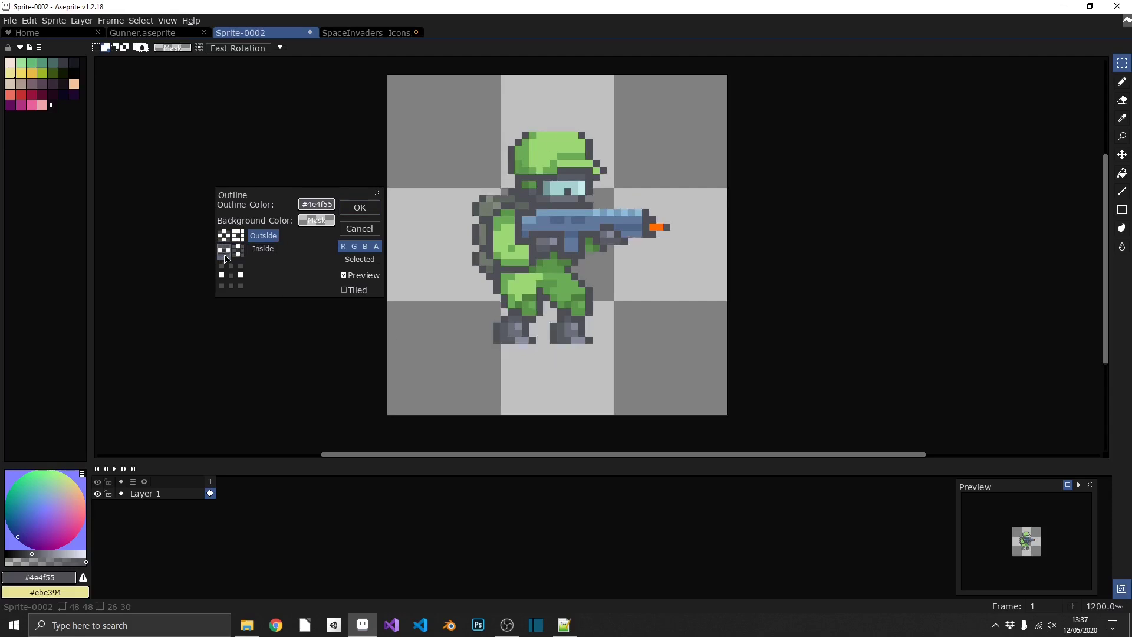
# Try individual outline directions in the pattern matrix, and apply the circle-pattern outline around the soldier.
pyautogui.click(237, 275)
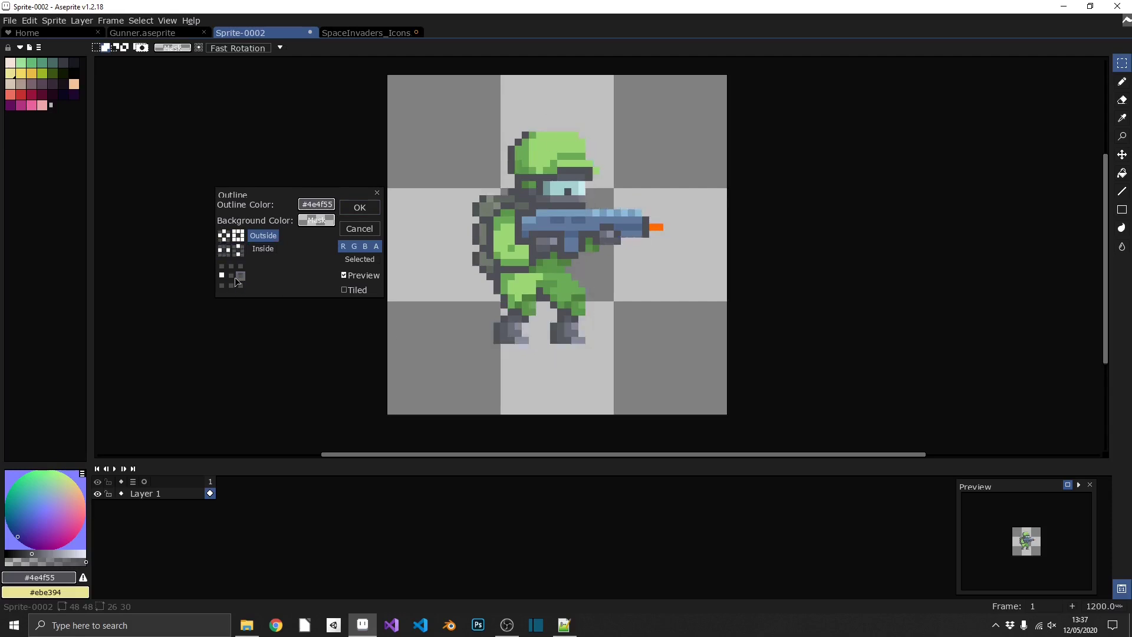
pyautogui.click(240, 266)
pyautogui.click(222, 266)
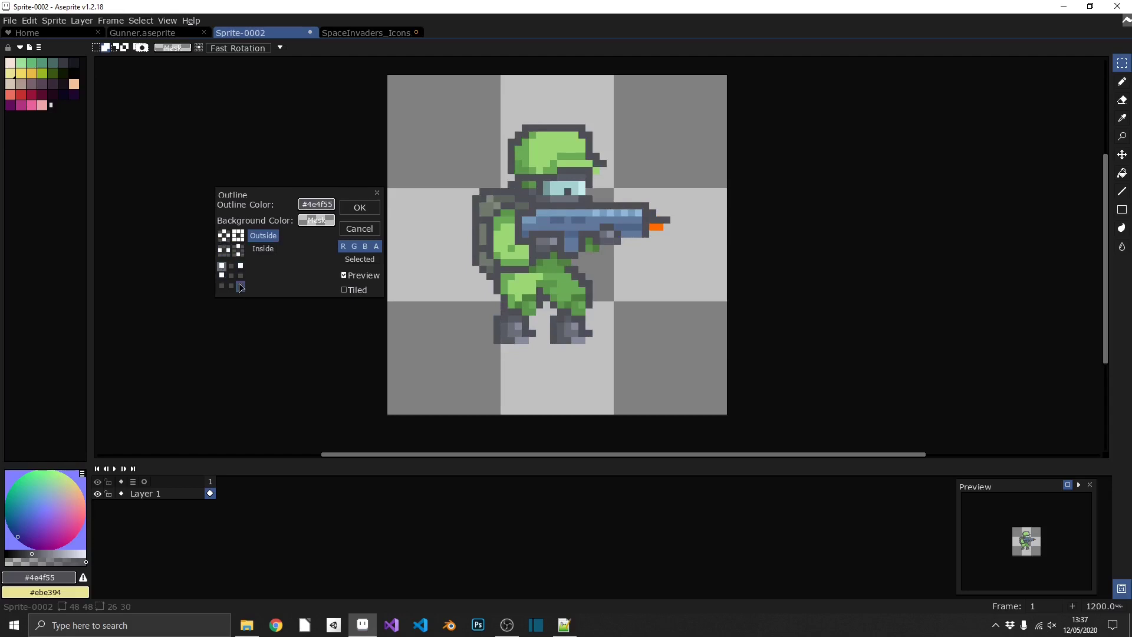
pyautogui.click(241, 285)
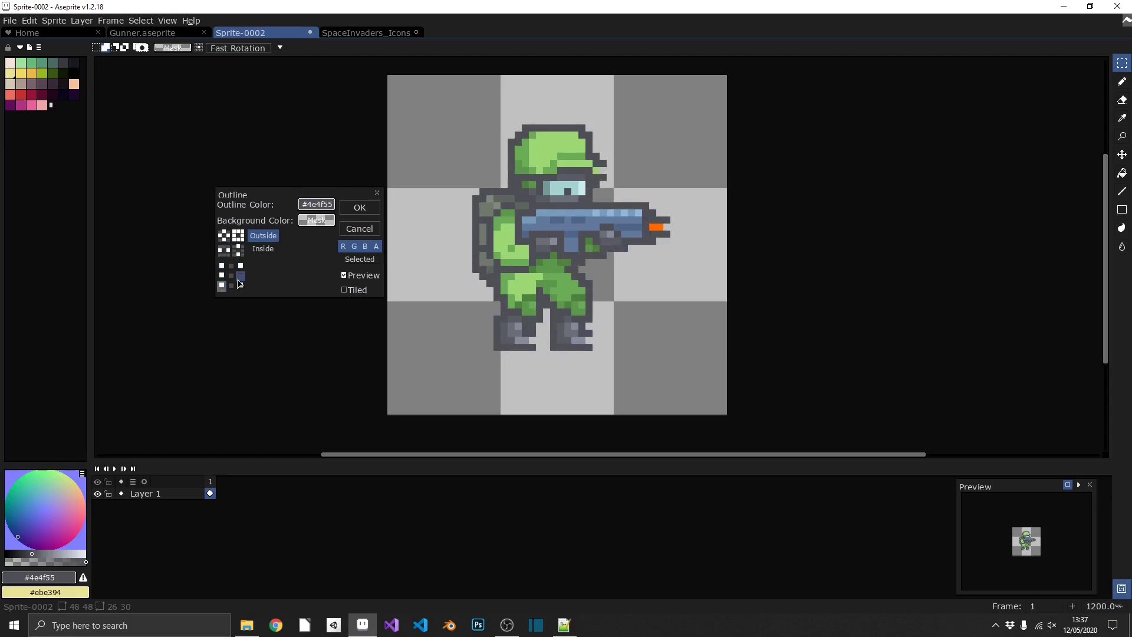
pyautogui.click(239, 279)
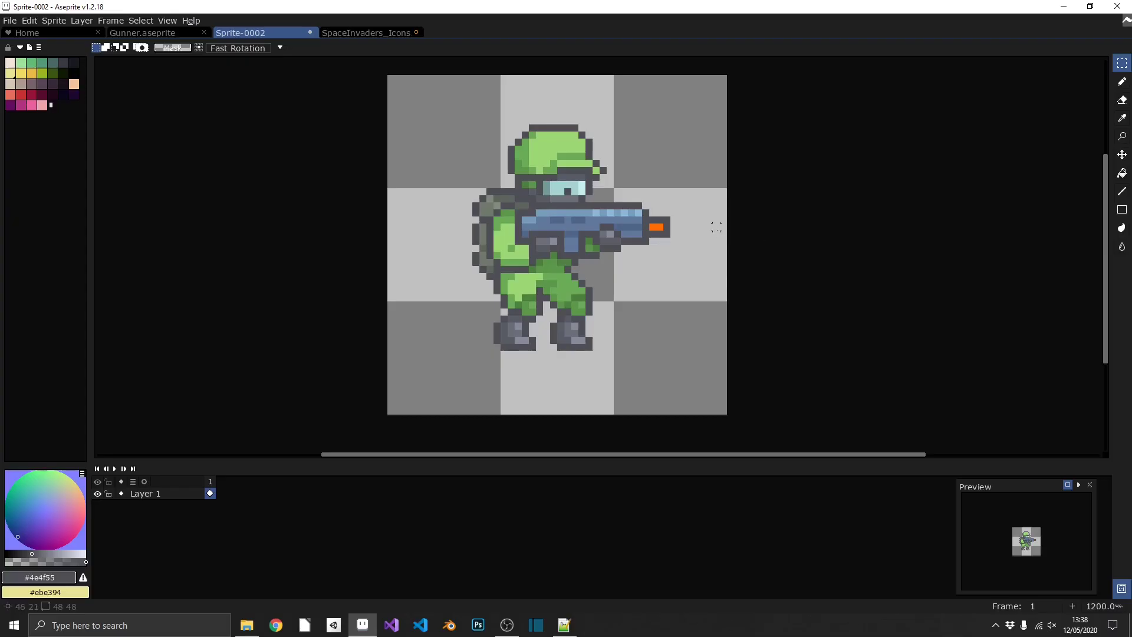
# Sample the muzzle's orange #ff6a00 as the foreground colour and the gun's blue #62799d as the background colour.
pyautogui.press('i')
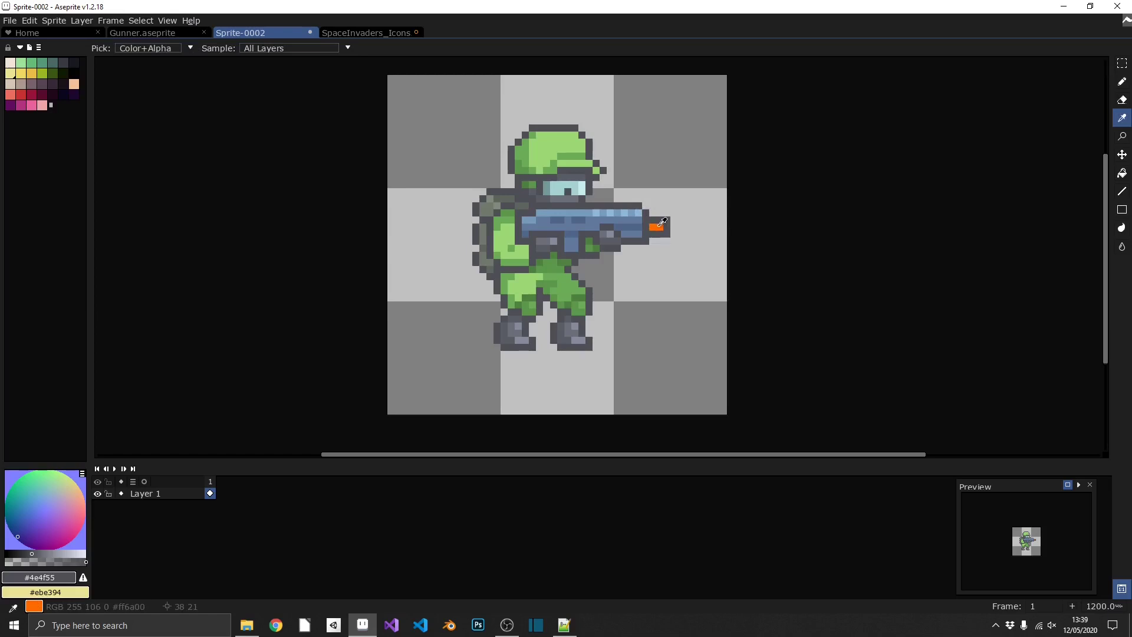
pyautogui.click(661, 222)
pyautogui.press('m')
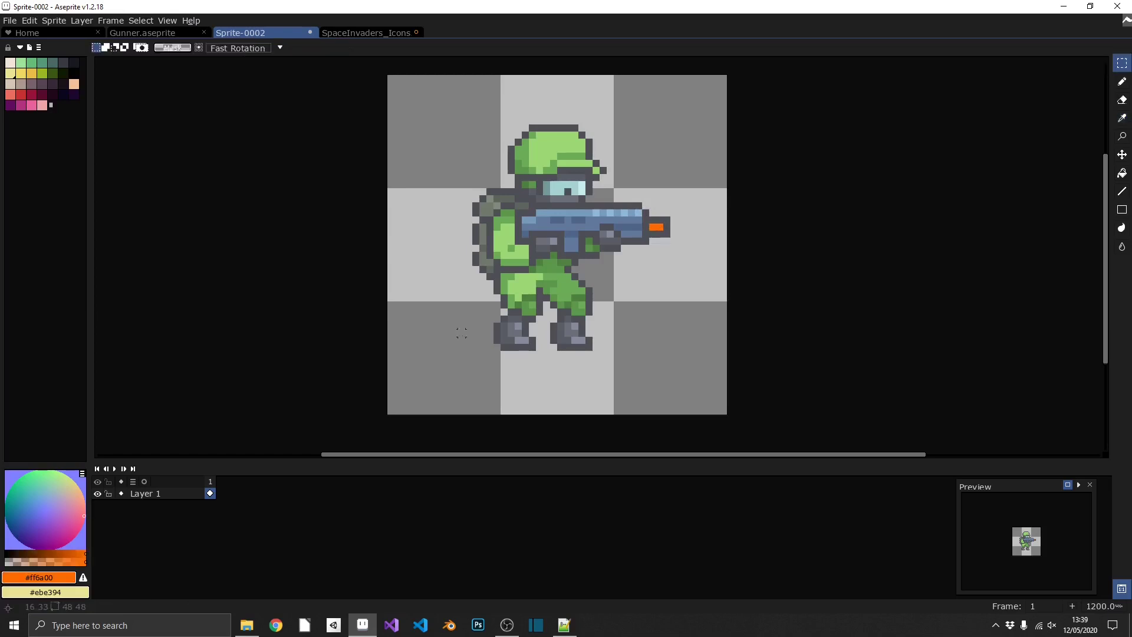
pyautogui.press('i')
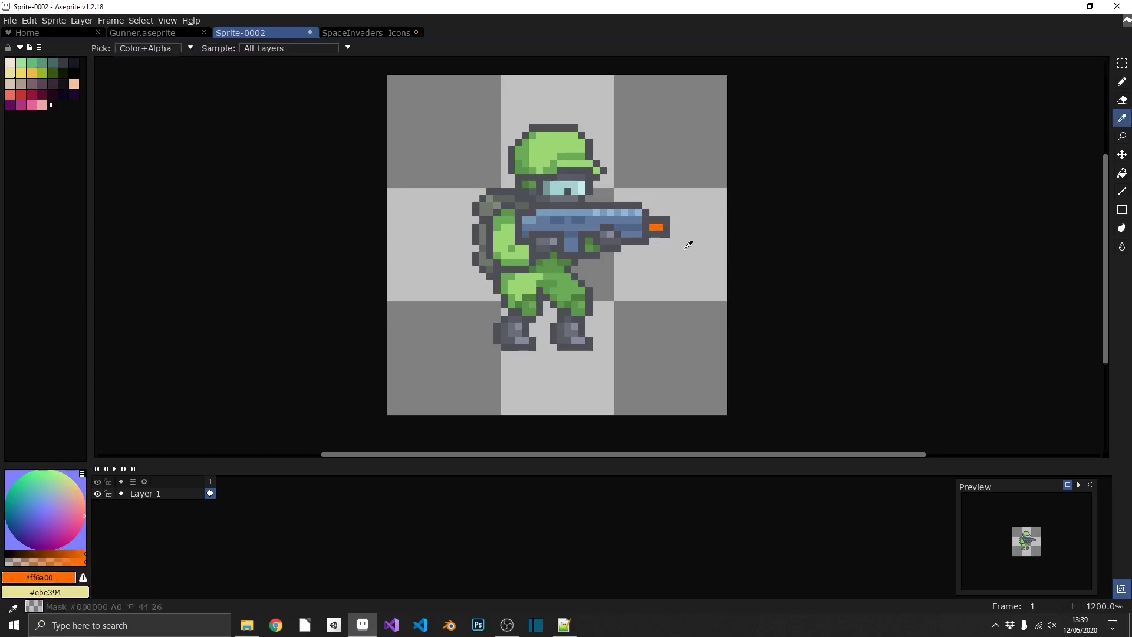
pyautogui.rightClick(569, 223)
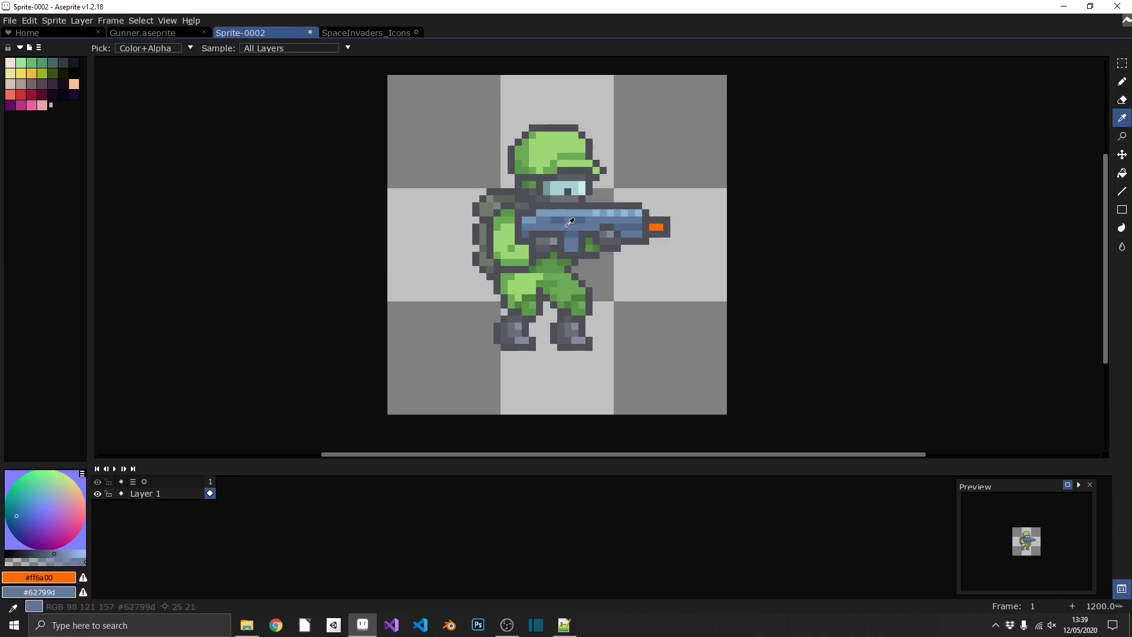
pyautogui.press('m')
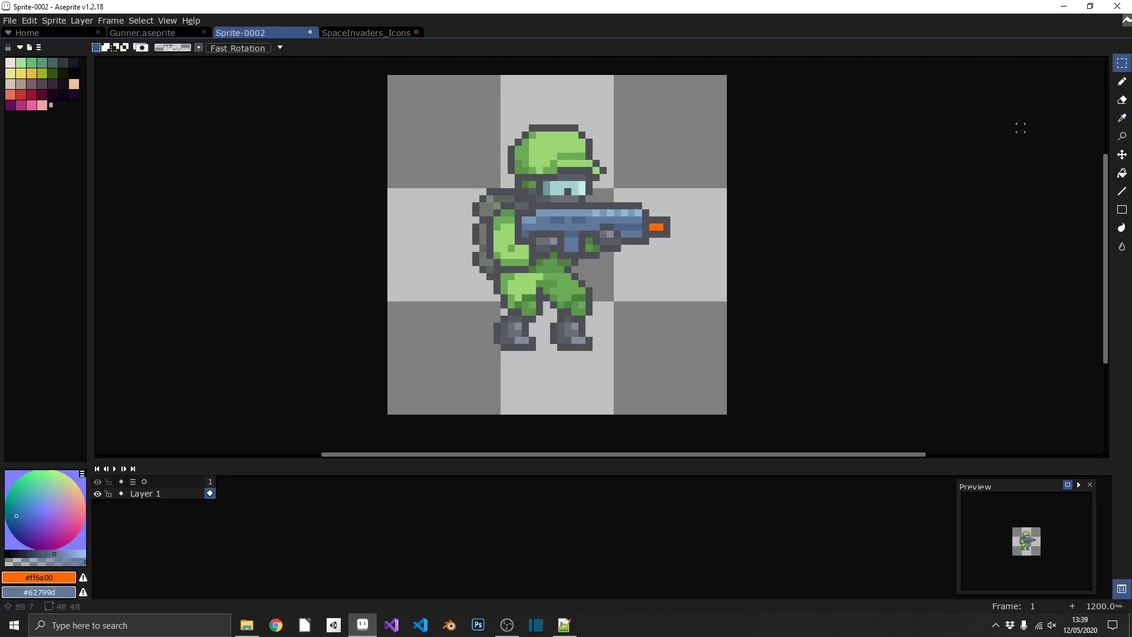
# Preview replacing the orange #ff6a00 with the blue #62799d across the sprite, and cancel the replacement.
pyautogui.hotkey('shift', 'r')
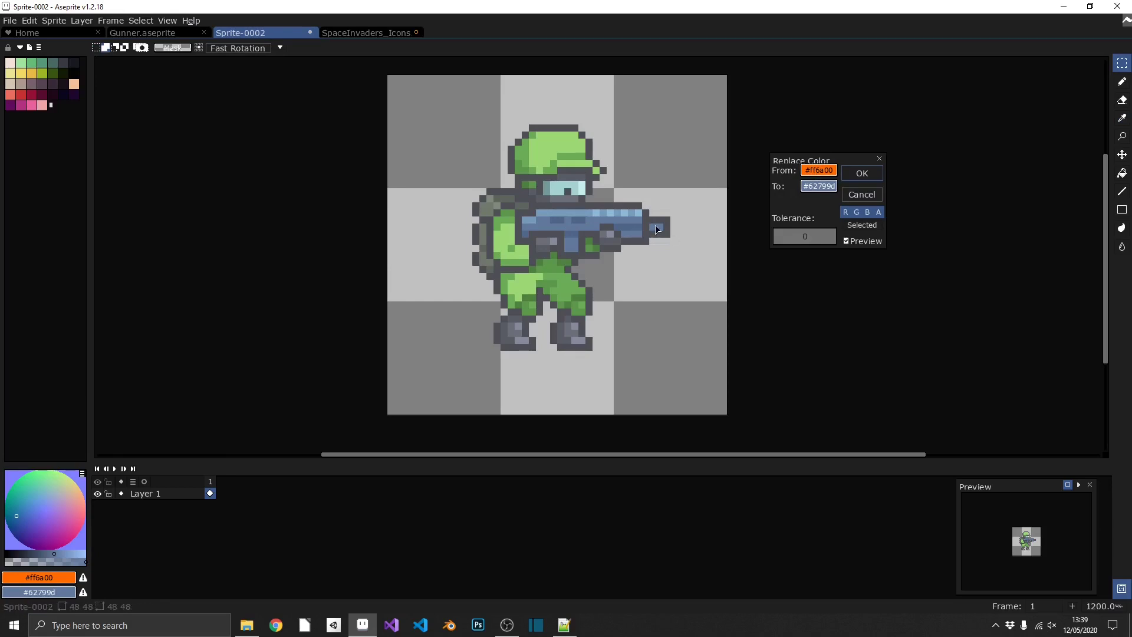
pyautogui.click(865, 196)
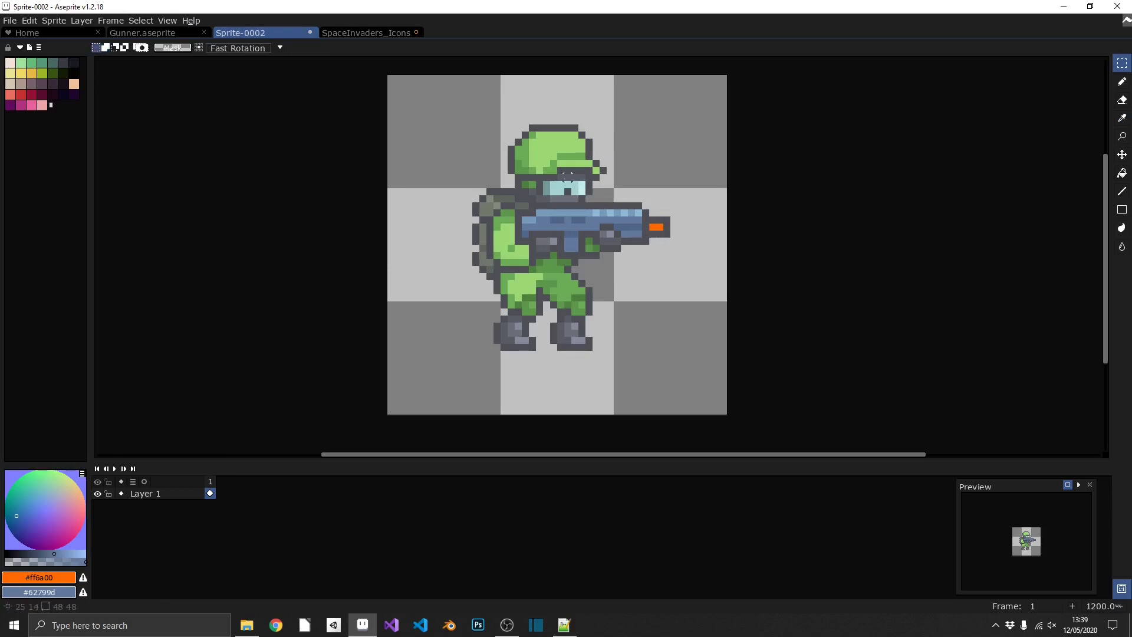
# Sample the helmet's light green #9cd874 as the foreground colour and the muzzle's orange #ff6a00 as the background colour.
pyautogui.press('i')
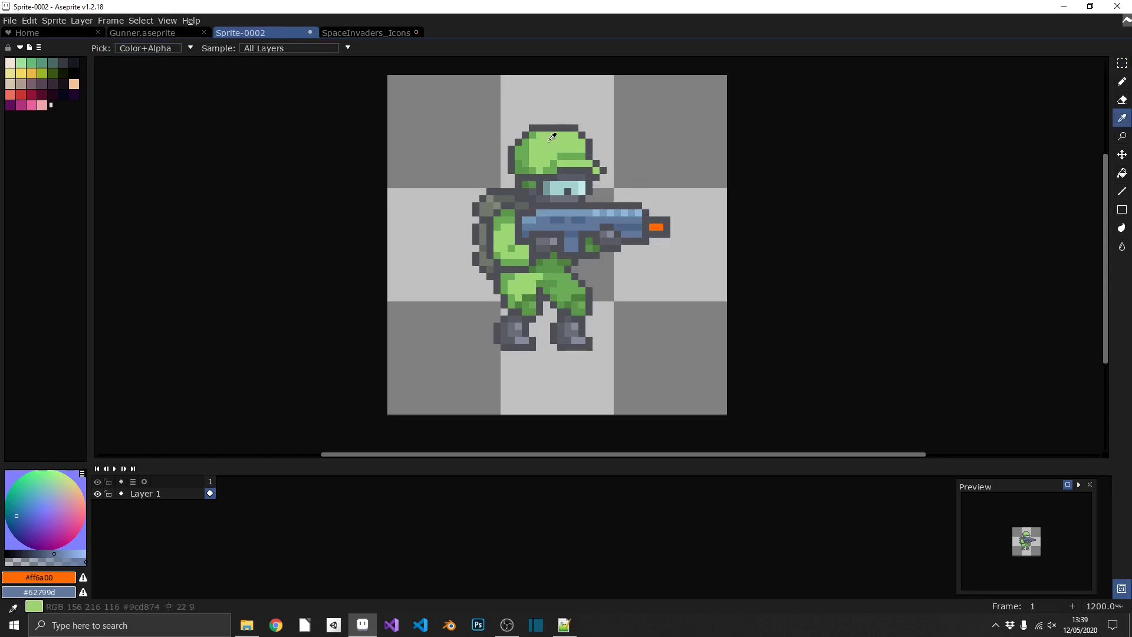
pyautogui.click(563, 144)
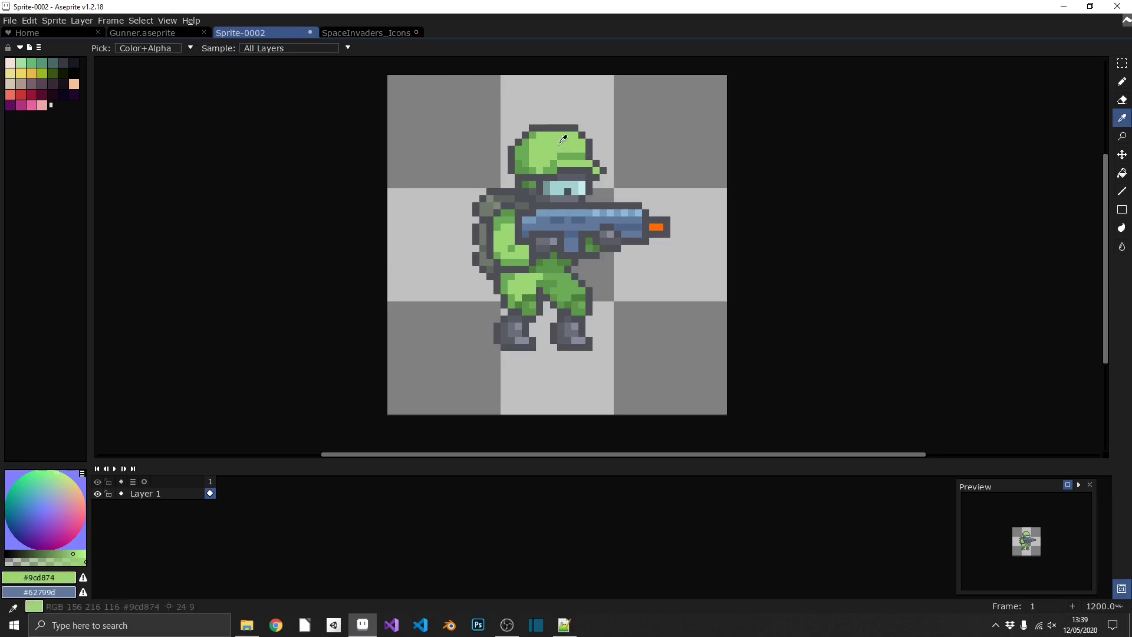
pyautogui.rightClick(660, 223)
# Preview replacing the green #9cd874 with the orange #ff6a00 across the soldier sprite, and cancel the replacement.
pyautogui.press('m')
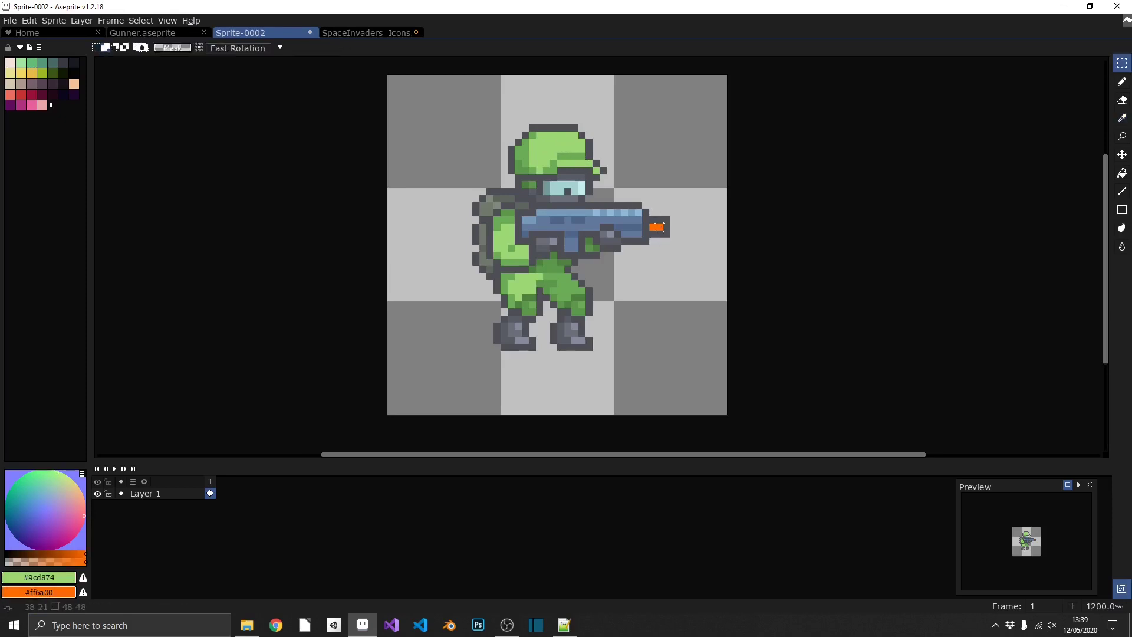
pyautogui.hotkey('shift', 'r')
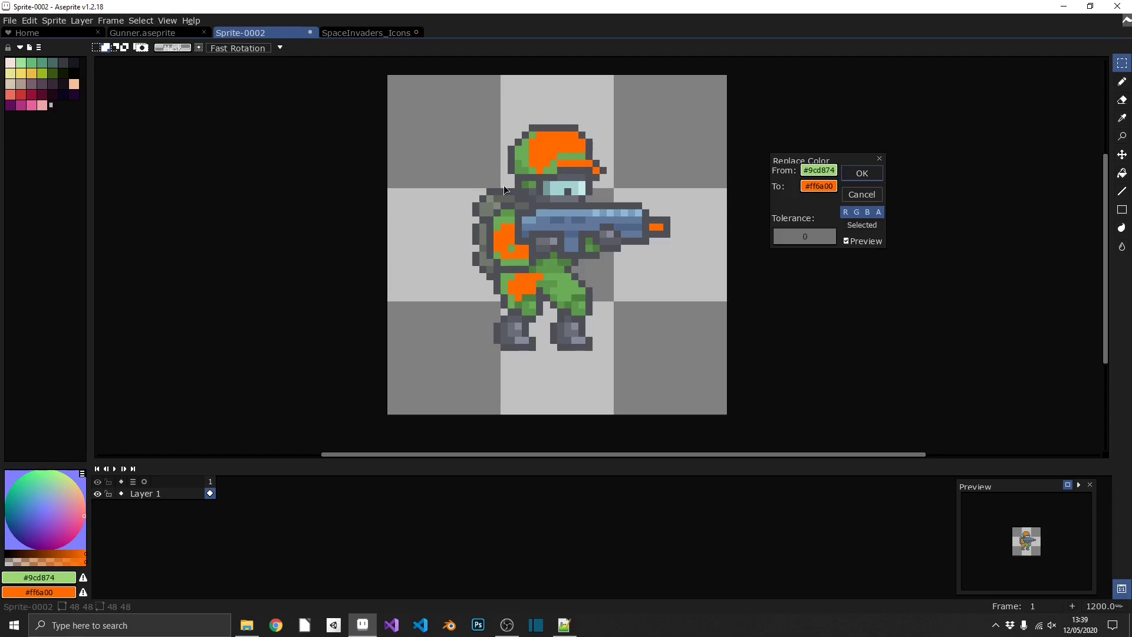
pyautogui.click(861, 194)
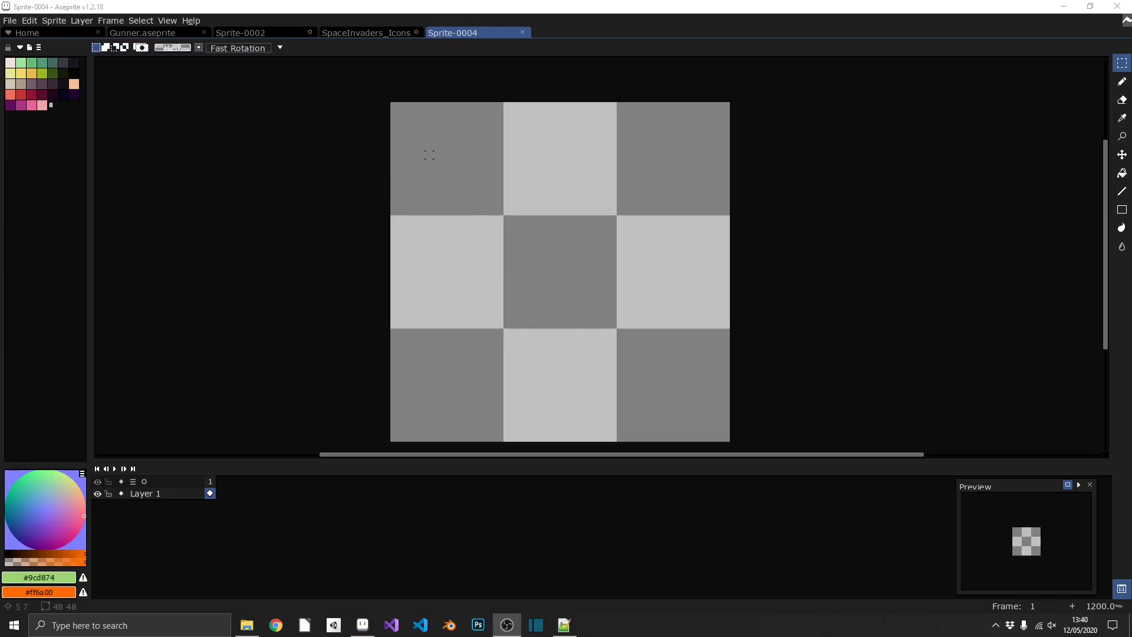
# Draw a small teal blob with the 1-pixel Pencil in palette colour Idx-3 near the centre of the blank sprite.
pyautogui.press('0')
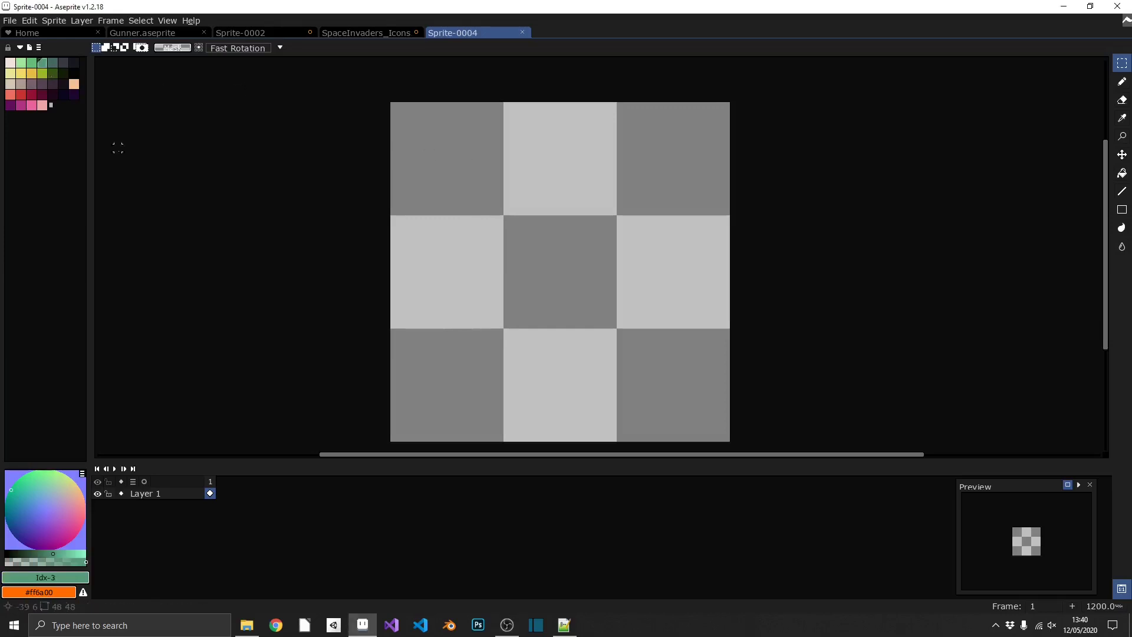
pyautogui.press('b')
pyautogui.scroll(1, 577, 240)
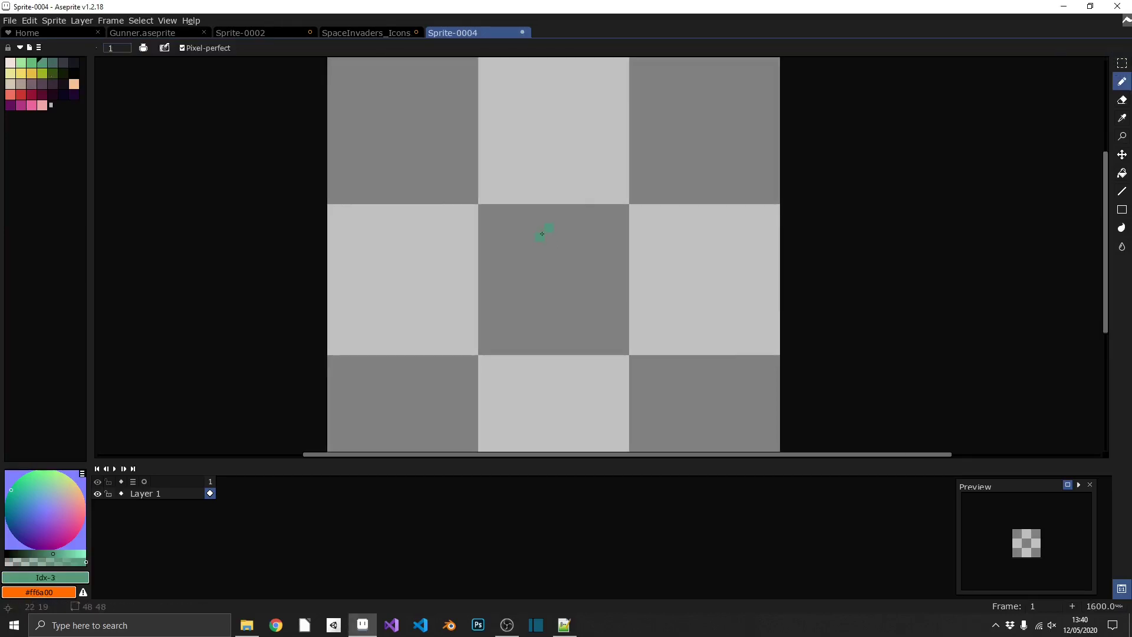
pyautogui.moveTo(541, 234); pyautogui.dragTo(548, 257)
# Add two light green Idx-1 pixels to the blob's lower edge and a dark green Idx-11 pixel on its top.
pyautogui.click(21, 62)
pyautogui.click(522, 228)
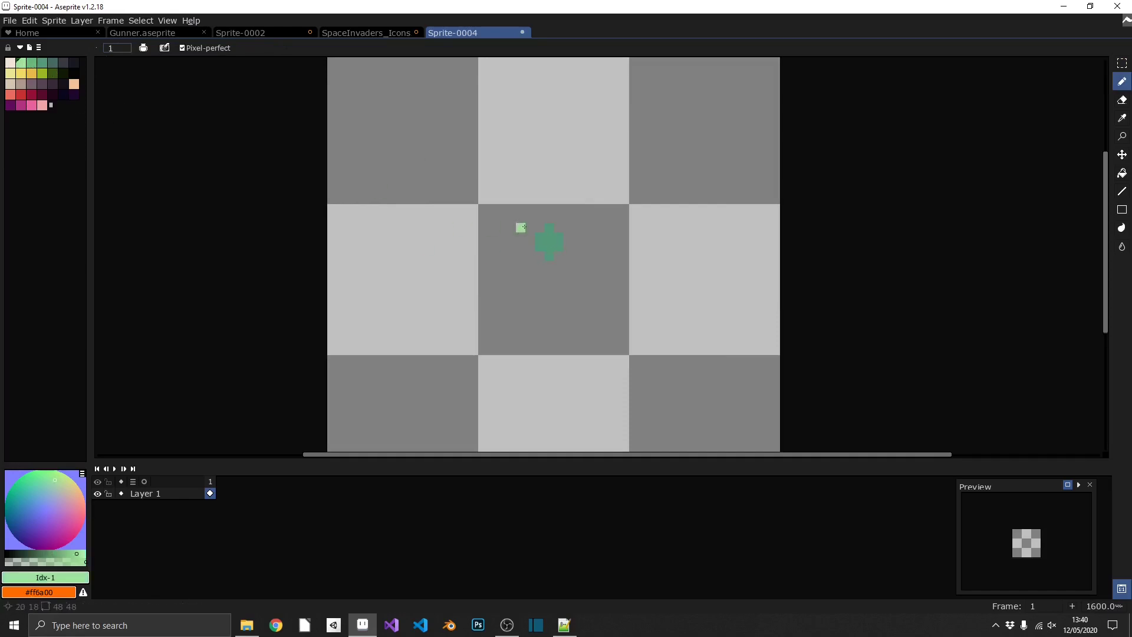
pyautogui.moveTo(557, 246); pyautogui.dragTo(549, 255)
pyautogui.click(53, 73)
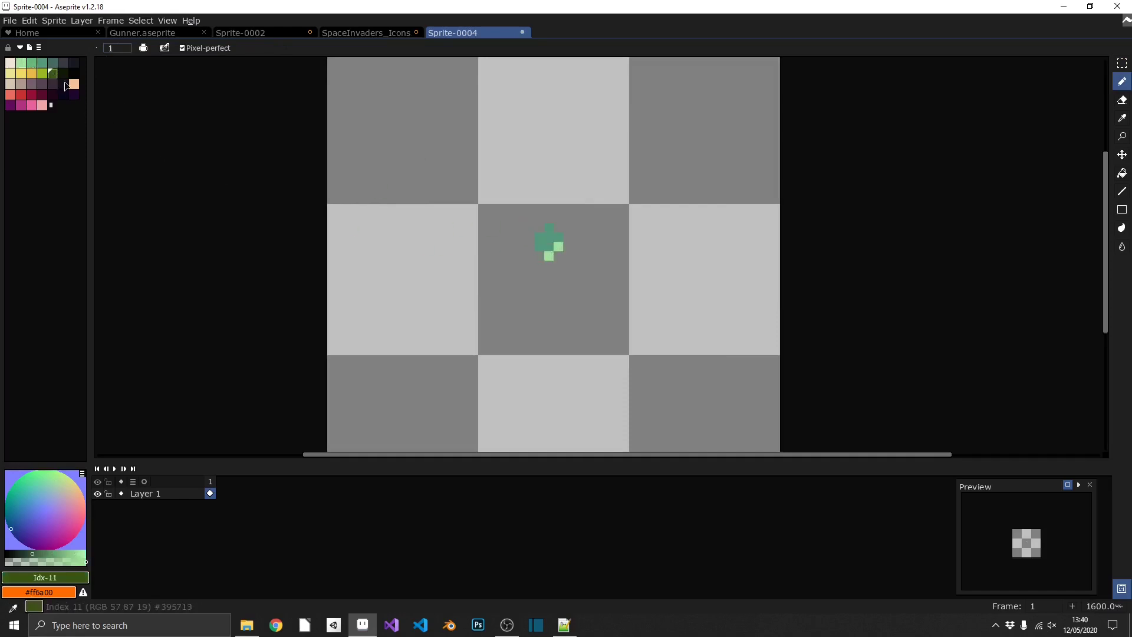
pyautogui.click(549, 228)
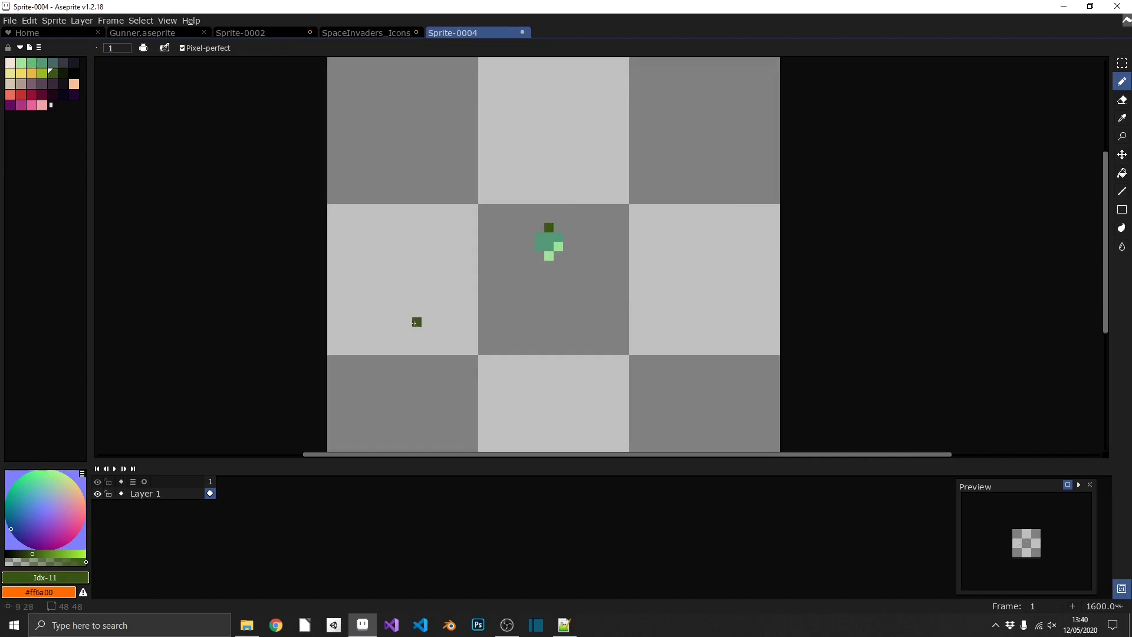
# Select the 3 by 4 pixel blob, turn it into a custom brush, and deselect it.
pyautogui.press('m')
pyautogui.moveTo(536, 224); pyautogui.dragTo(558, 264)
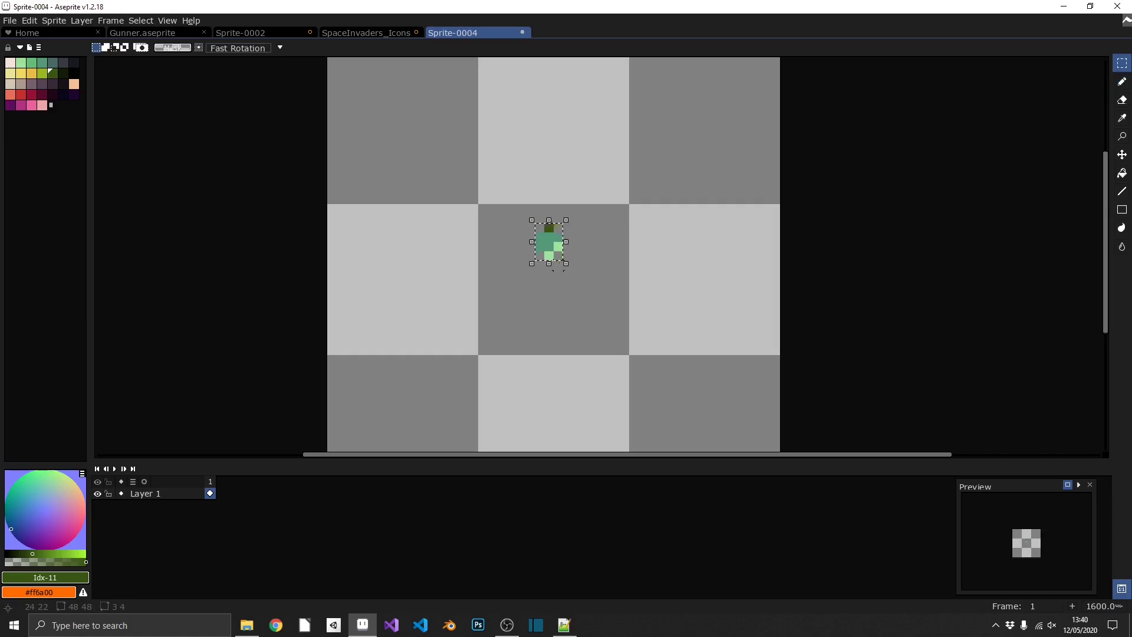
pyautogui.press('b')
pyautogui.hotkey('ctrl', 'd')
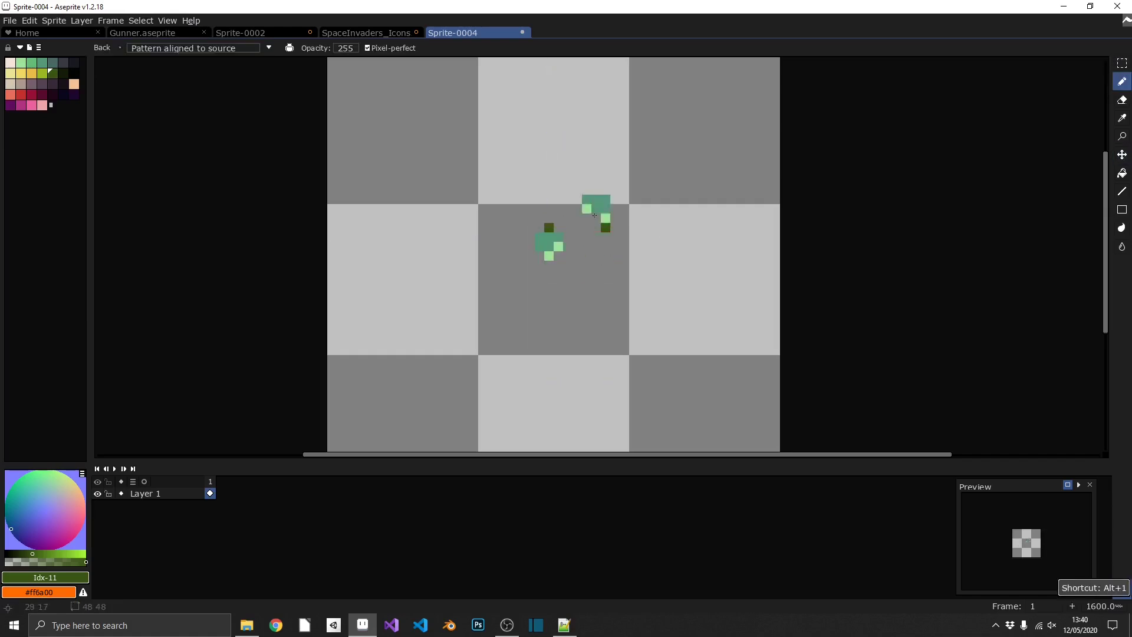
# Try a stroke across the canvas with the custom brush set to Pattern aligned to source, and undo it.
pyautogui.click(267, 52)
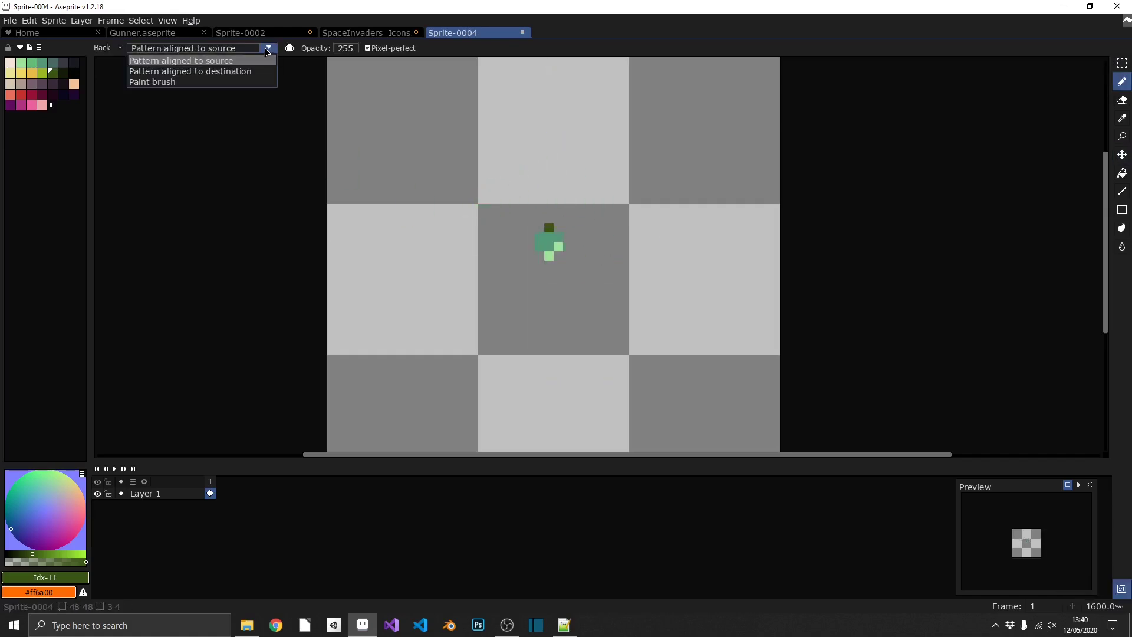
pyautogui.click(171, 62)
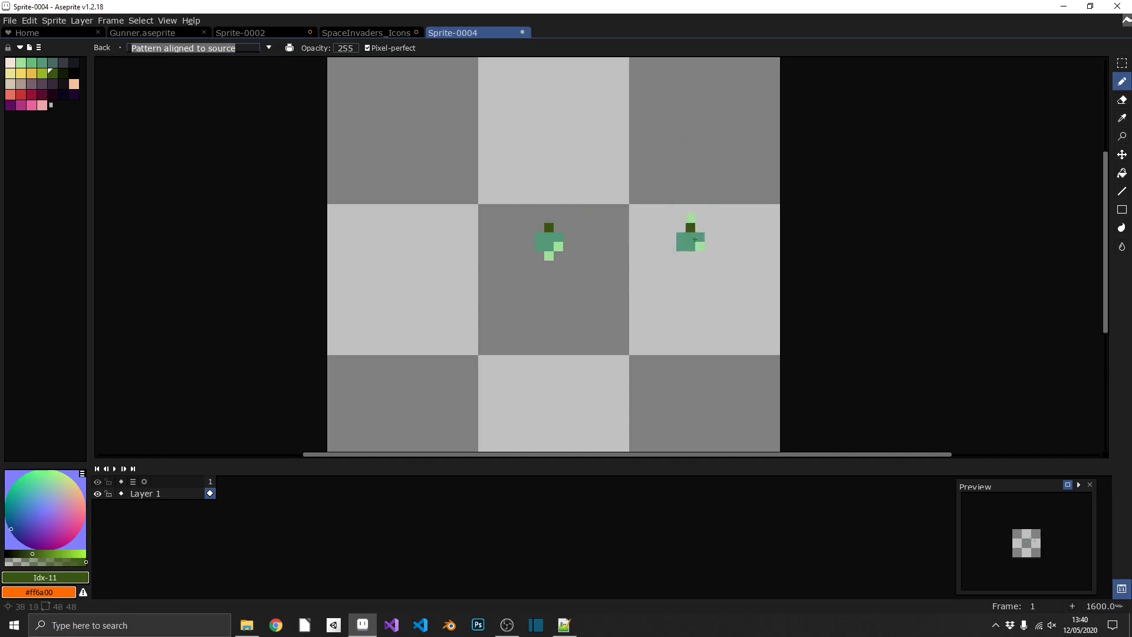
pyautogui.moveTo(596, 164)
pyautogui.mouseDown()
pyautogui.moveTo(687, 257)
pyautogui.moveTo(660, 330)
pyautogui.moveTo(541, 346)
pyautogui.moveTo(485, 292)
pyautogui.moveTo(578, 222)
pyautogui.moveTo(581, 265)
pyautogui.moveTo(491, 226)
pyautogui.moveTo(585, 199)
pyautogui.moveTo(480, 269)
pyautogui.moveTo(627, 253)
pyautogui.moveTo(440, 220)
pyautogui.moveTo(579, 242)
pyautogui.moveTo(646, 273)
pyautogui.moveTo(550, 247)
pyautogui.moveTo(629, 243)
pyautogui.moveTo(531, 185)
pyautogui.moveTo(547, 274)
pyautogui.mouseUp()
pyautogui.hotkey('ctrl', 'z')
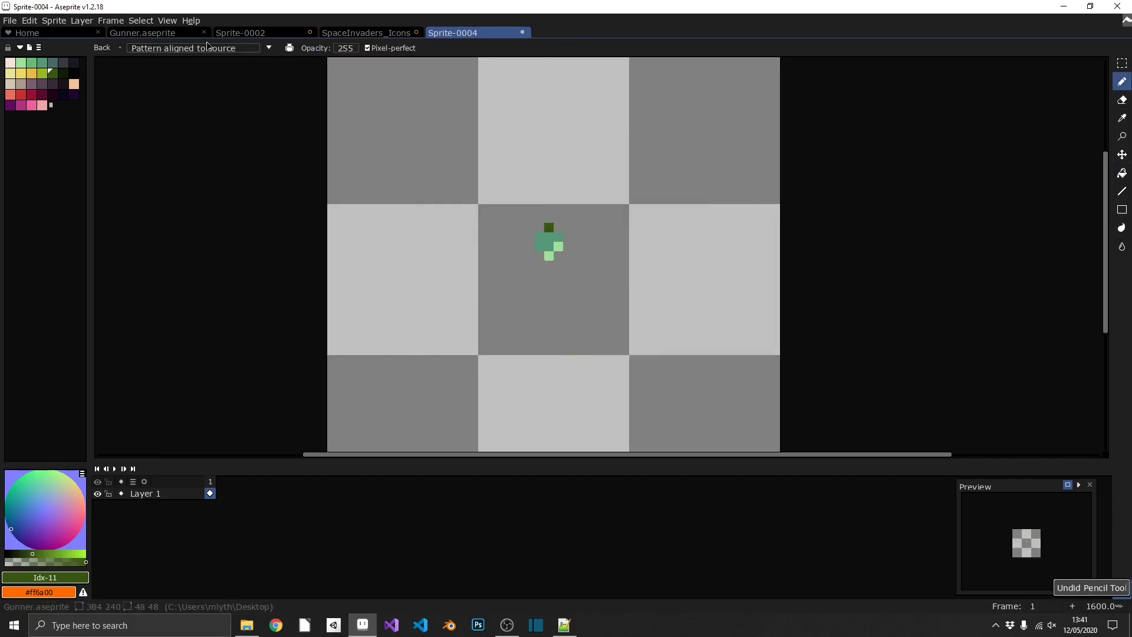
# Try painting with the custom brush set to Pattern aligned to destination, and undo the strokes.
pyautogui.click(236, 50)
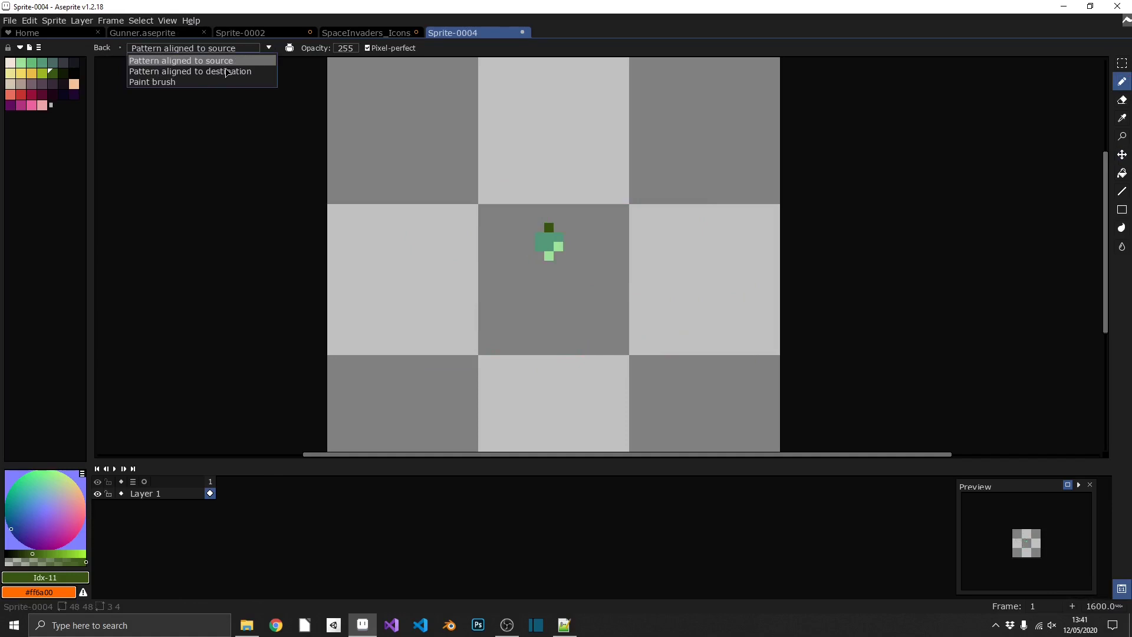
pyautogui.click(227, 72)
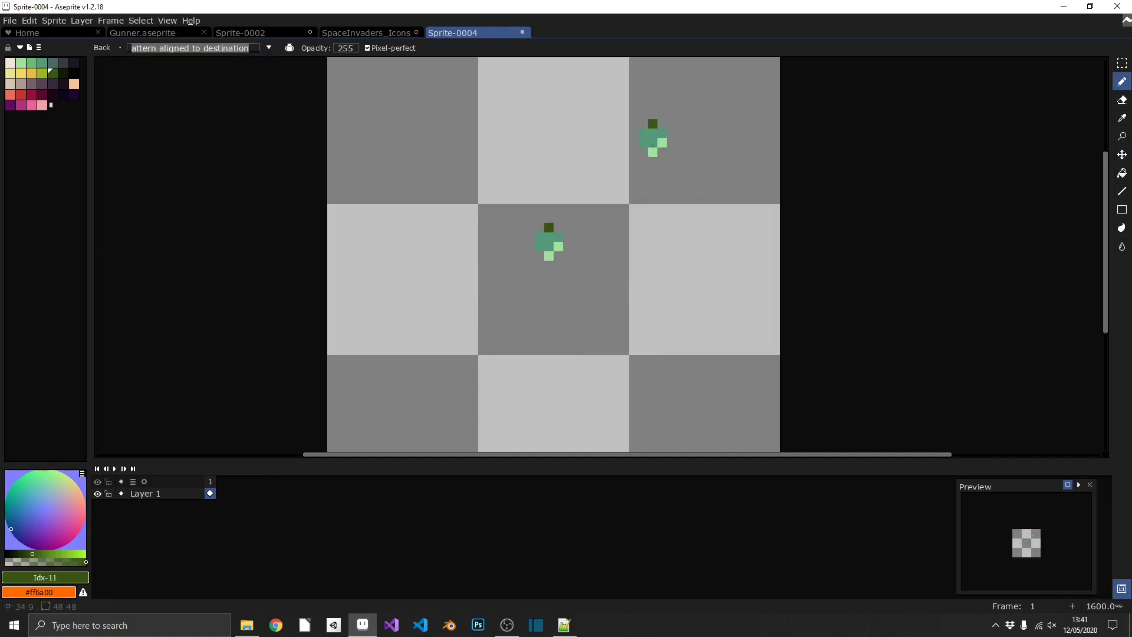
pyautogui.click(643, 156)
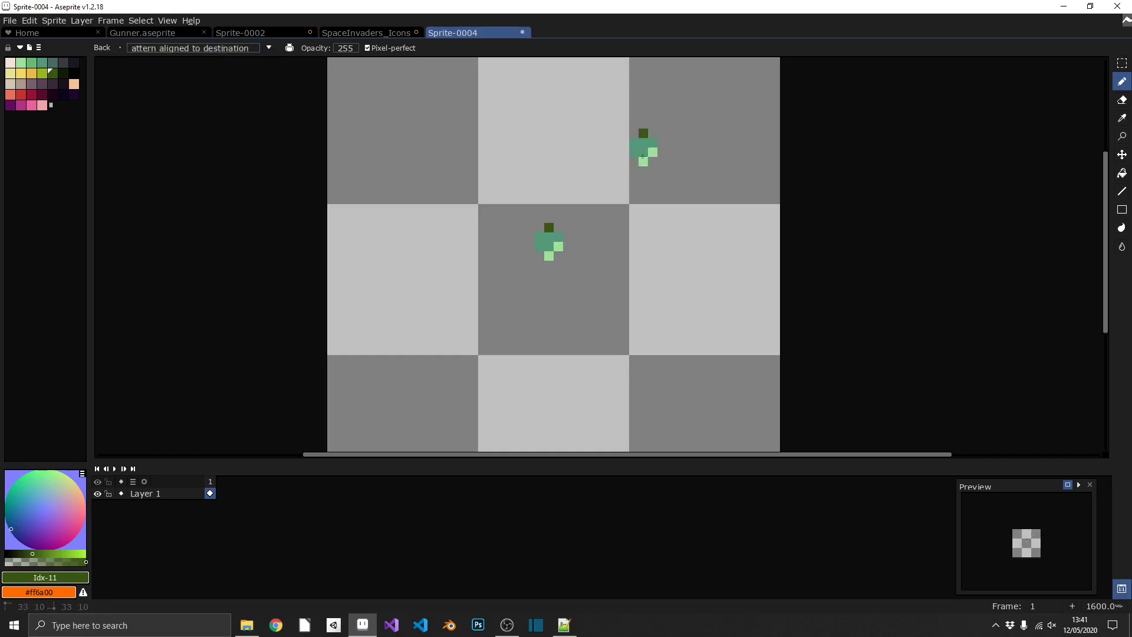
pyautogui.moveTo(642, 156)
pyautogui.mouseDown()
pyautogui.moveTo(577, 132)
pyautogui.moveTo(490, 159)
pyautogui.moveTo(482, 237)
pyautogui.moveTo(593, 244)
pyautogui.moveTo(617, 175)
pyautogui.moveTo(646, 144)
pyautogui.moveTo(711, 132)
pyautogui.moveTo(608, 136)
pyautogui.moveTo(665, 195)
pyautogui.moveTo(651, 151)
pyautogui.mouseUp()
pyautogui.hotkey('ctrl', 'z')
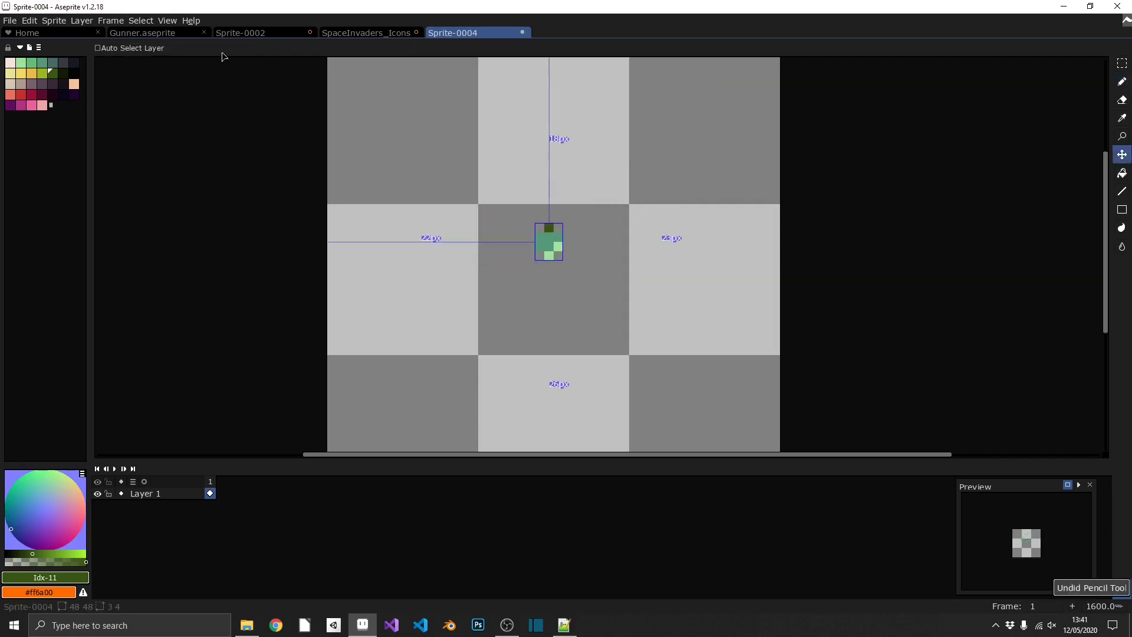
# Set the custom brush to Paint brush mode and stamp about a dozen copies of the blob around the canvas.
pyautogui.click(269, 48)
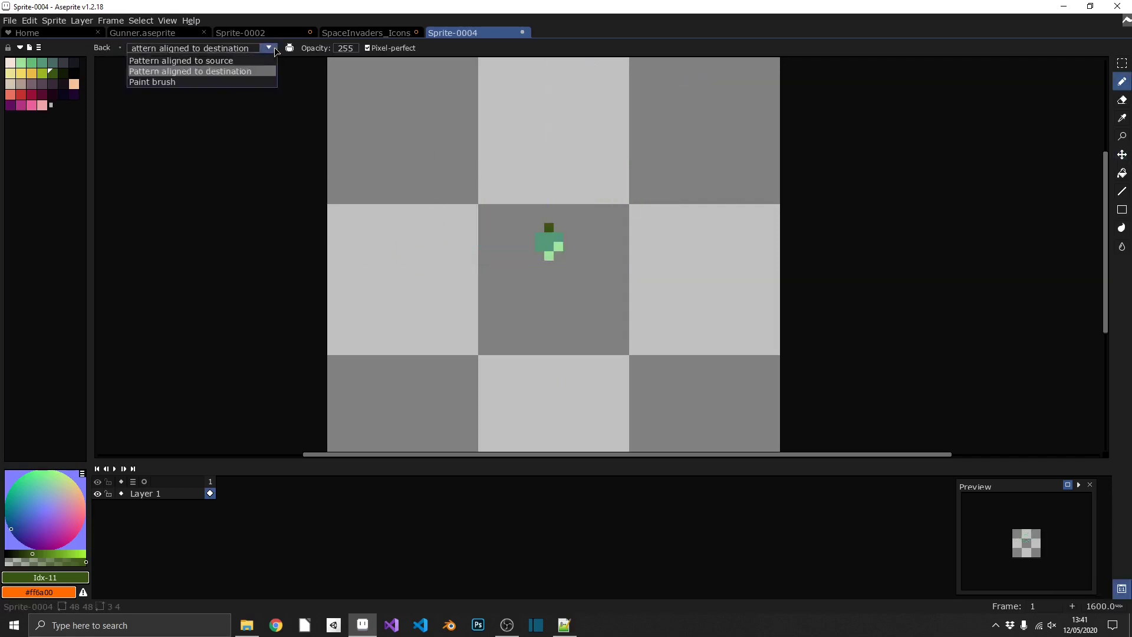
pyautogui.click(142, 82)
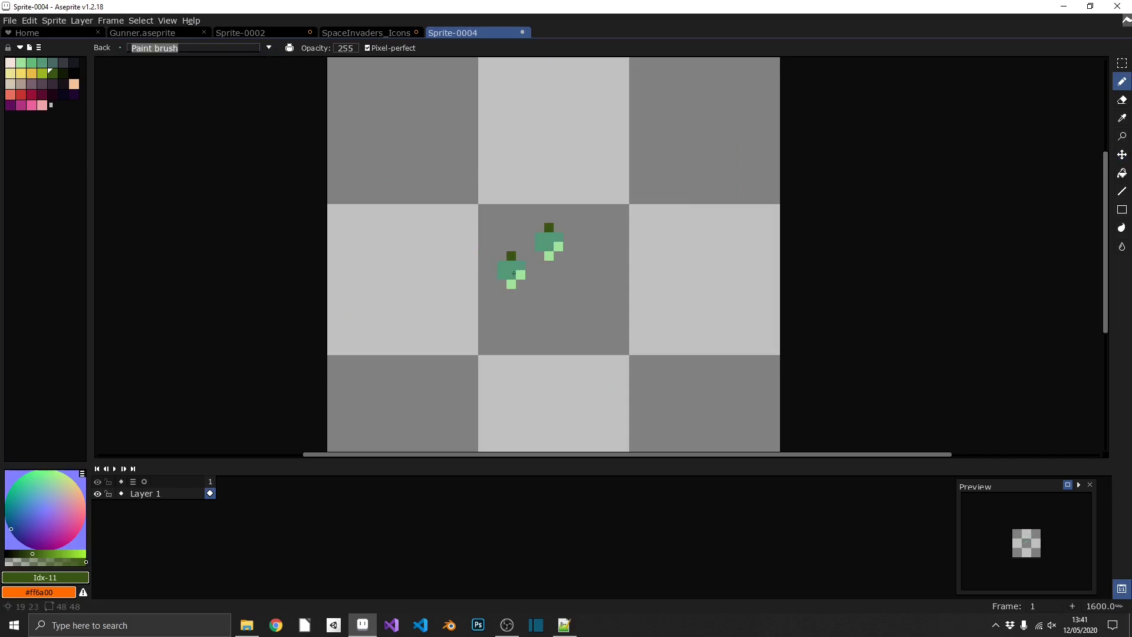
pyautogui.click(577, 271)
pyautogui.click(511, 289)
pyautogui.click(500, 219)
pyautogui.click(584, 191)
pyautogui.click(613, 228)
pyautogui.click(659, 341)
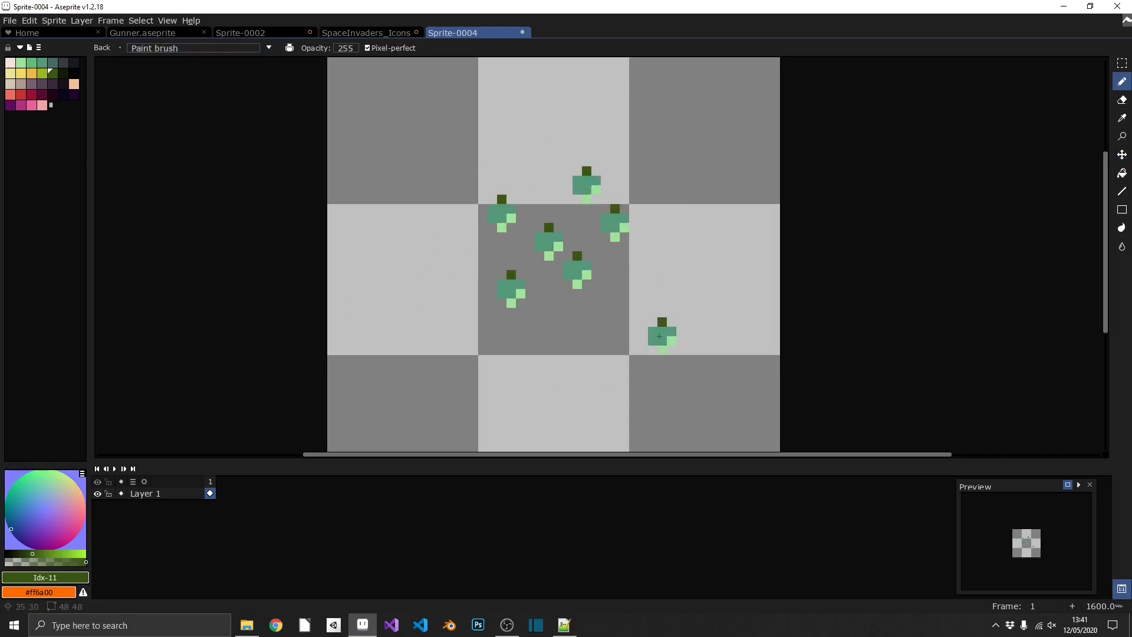
pyautogui.click(547, 342)
pyautogui.click(471, 267)
pyautogui.click(622, 295)
pyautogui.click(659, 191)
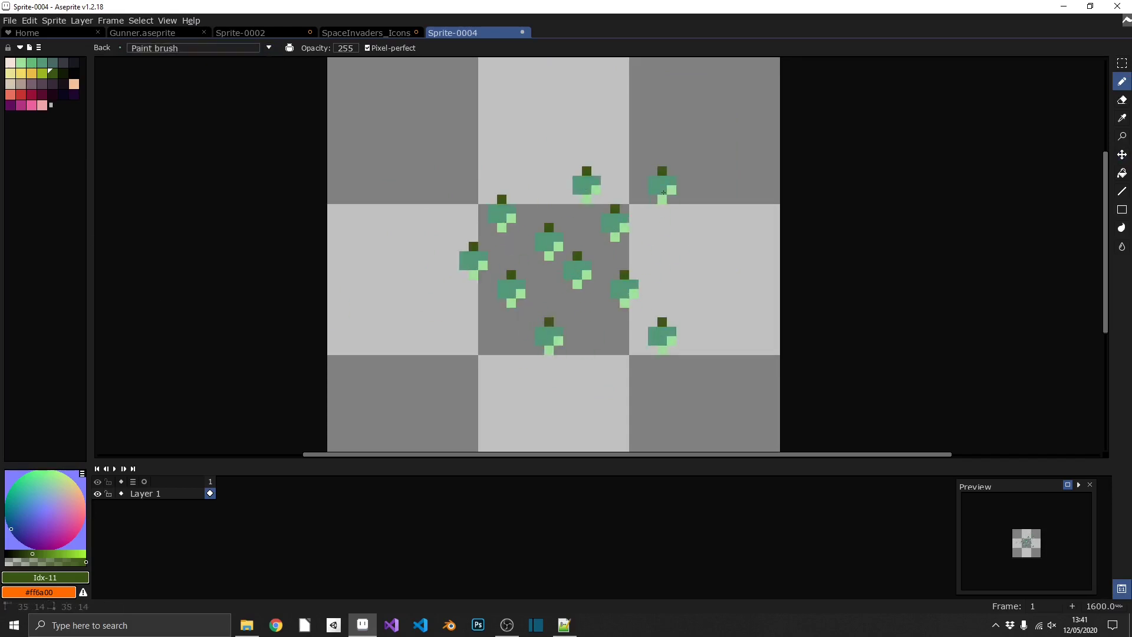
pyautogui.click(527, 153)
pyautogui.click(386, 201)
pyautogui.click(460, 361)
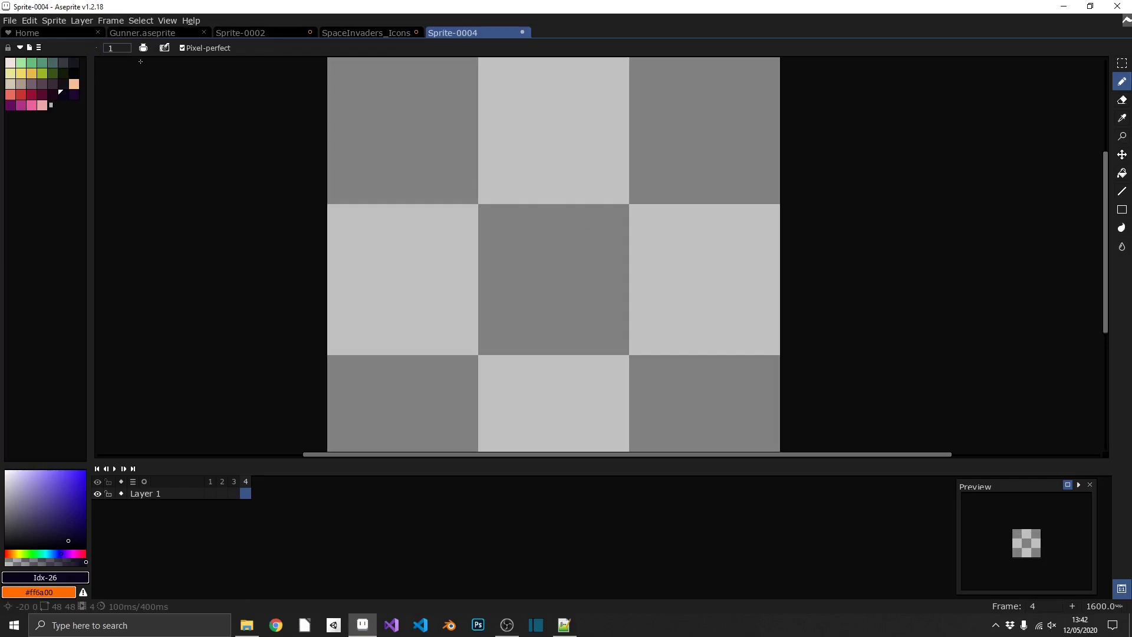
# Draw a small dark ring in colour Idx-26 near the canvas centre on frame 1, and switch to frame 2.
pyautogui.click(210, 481)
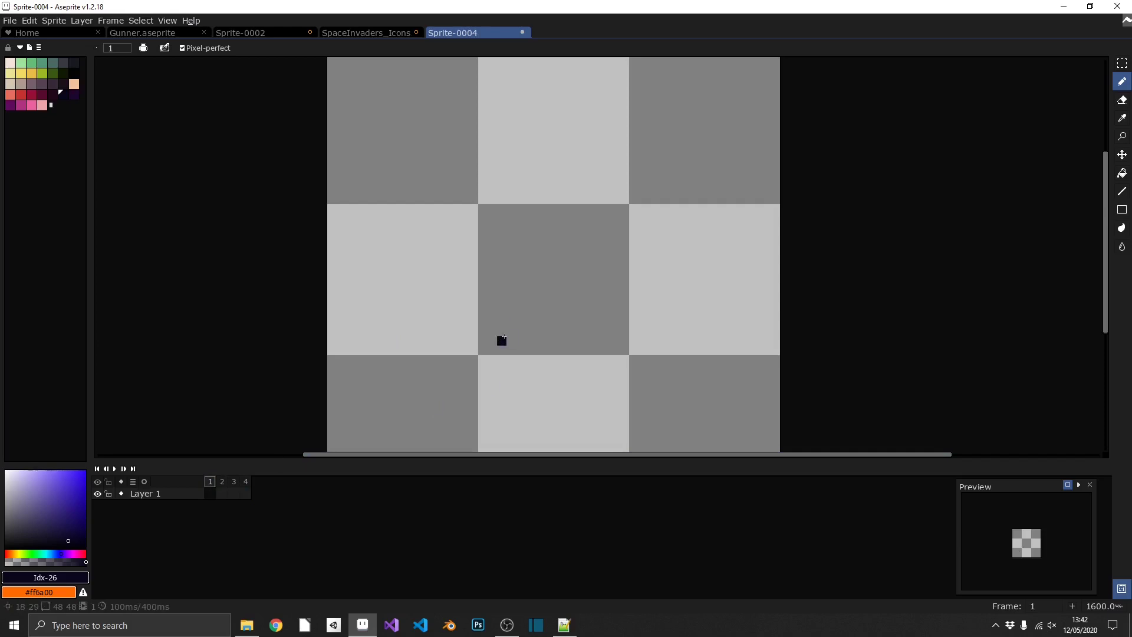
pyautogui.moveTo(501, 322)
pyautogui.mouseDown()
pyautogui.moveTo(487, 286)
pyautogui.moveTo(512, 271)
pyautogui.moveTo(539, 305)
pyautogui.moveTo(528, 331)
pyautogui.moveTo(502, 331)
pyautogui.mouseUp()
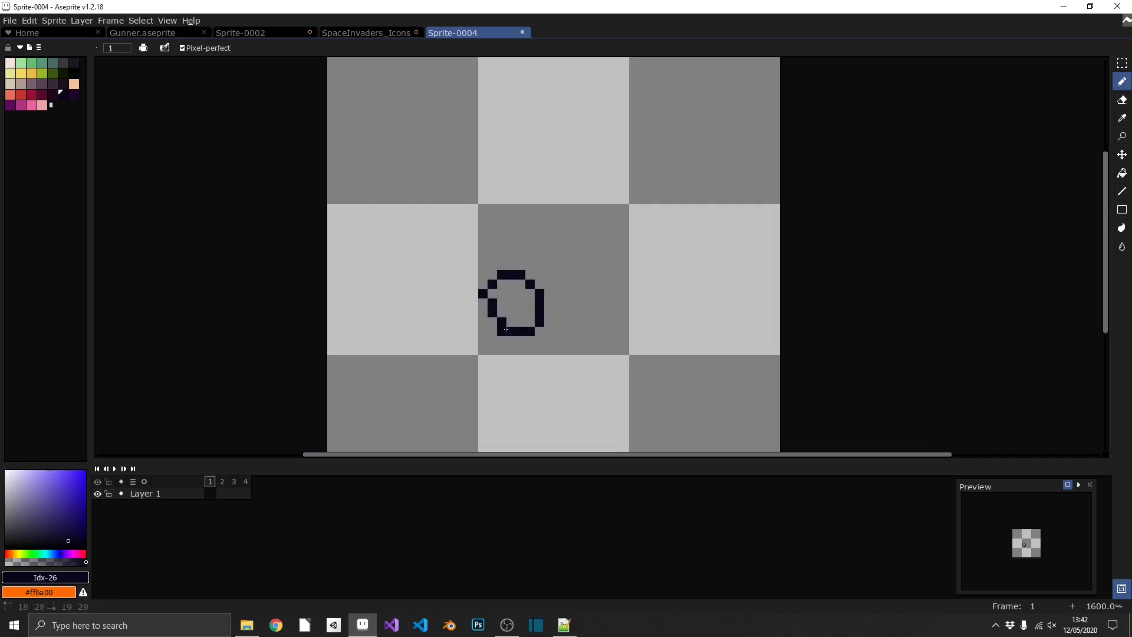
pyautogui.click(222, 483)
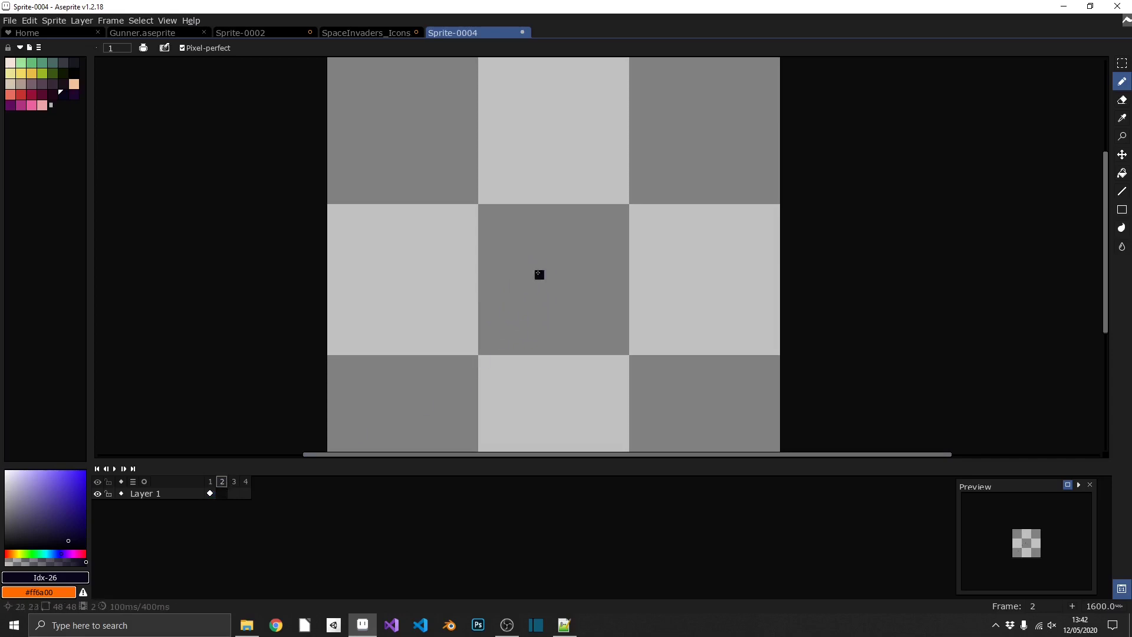
# Switch back and forth between frames 1 and 2 to compare their contents.
pyautogui.click(211, 481)
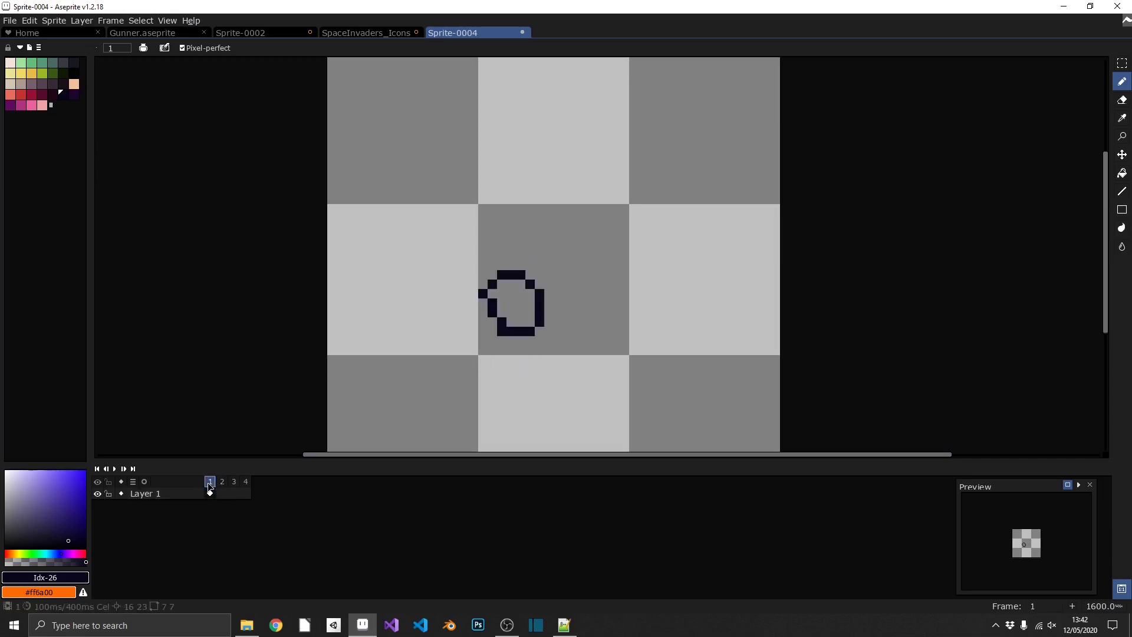
pyautogui.click(223, 482)
pyautogui.click(210, 481)
# Turn on onion skinning and draw a second ring on frame 2, offset up and right from frame 1's ring.
pyautogui.click(222, 482)
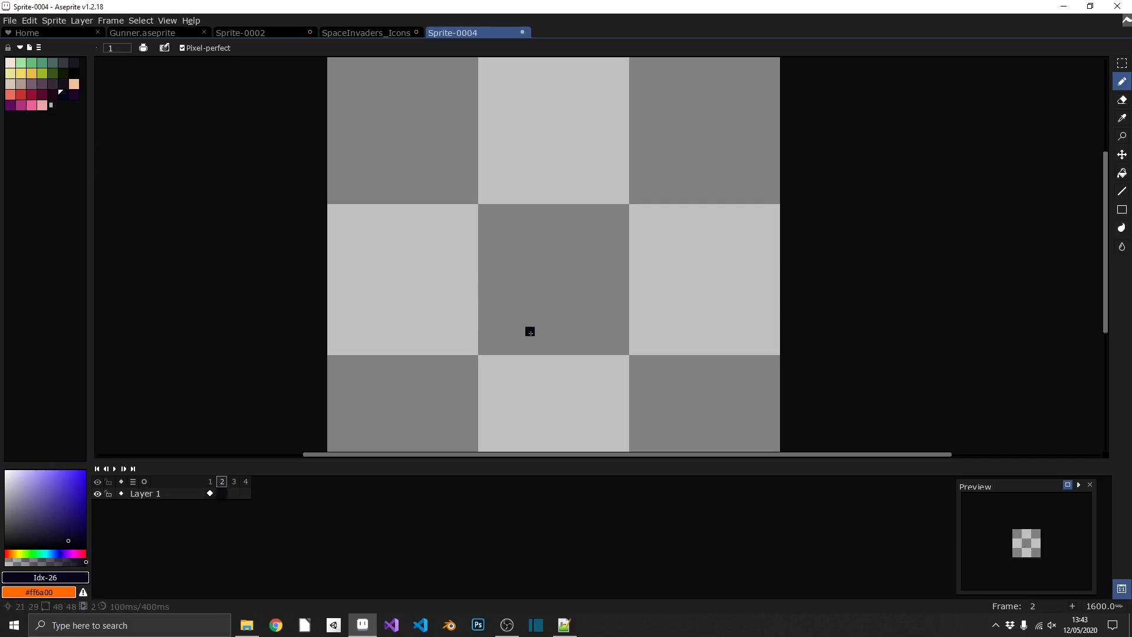
pyautogui.press('F3')
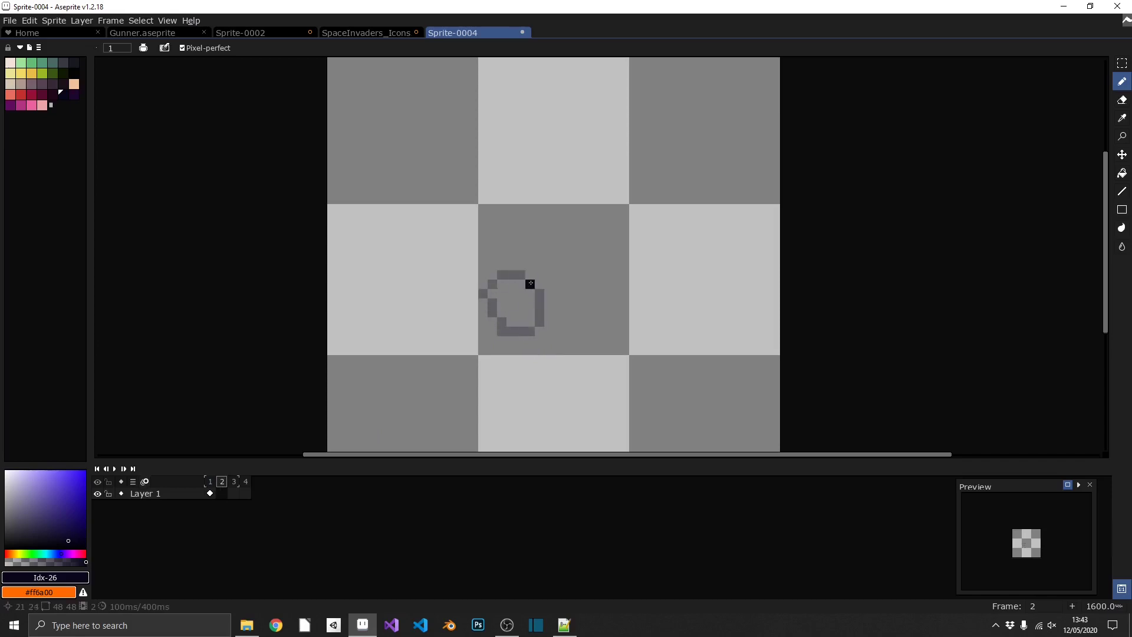
pyautogui.moveTo(532, 313)
pyautogui.mouseDown()
pyautogui.moveTo(511, 305)
pyautogui.moveTo(513, 266)
pyautogui.moveTo(543, 242)
pyautogui.moveTo(570, 273)
pyautogui.moveTo(554, 301)
pyautogui.moveTo(527, 308)
pyautogui.mouseUp()
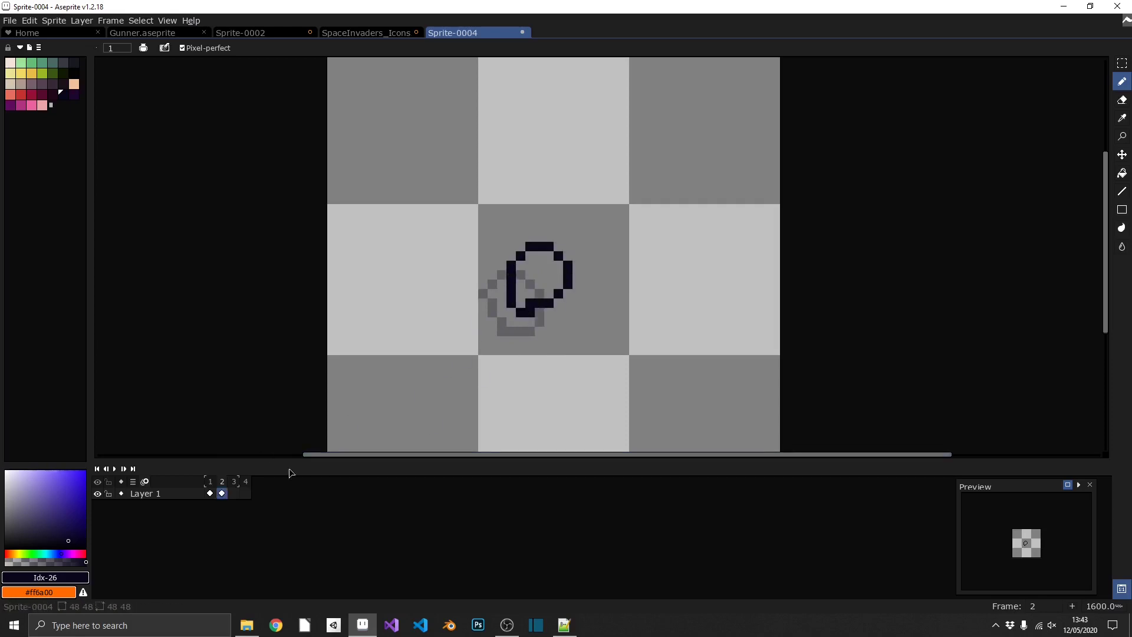
# Draw a ring on each of frames 3 and 4, shifting each one further right with the onion skin as a guide.
pyautogui.click(234, 481)
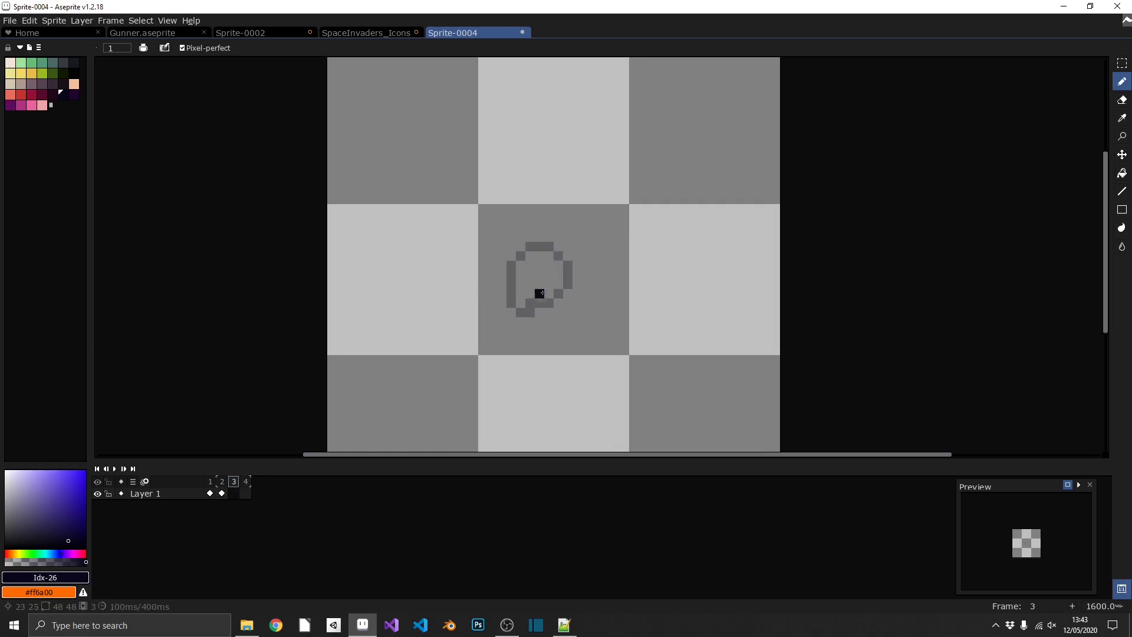
pyautogui.moveTo(547, 236)
pyautogui.mouseDown()
pyautogui.moveTo(573, 238)
pyautogui.moveTo(605, 290)
pyautogui.moveTo(549, 292)
pyautogui.moveTo(554, 242)
pyautogui.mouseUp()
pyautogui.click(245, 481)
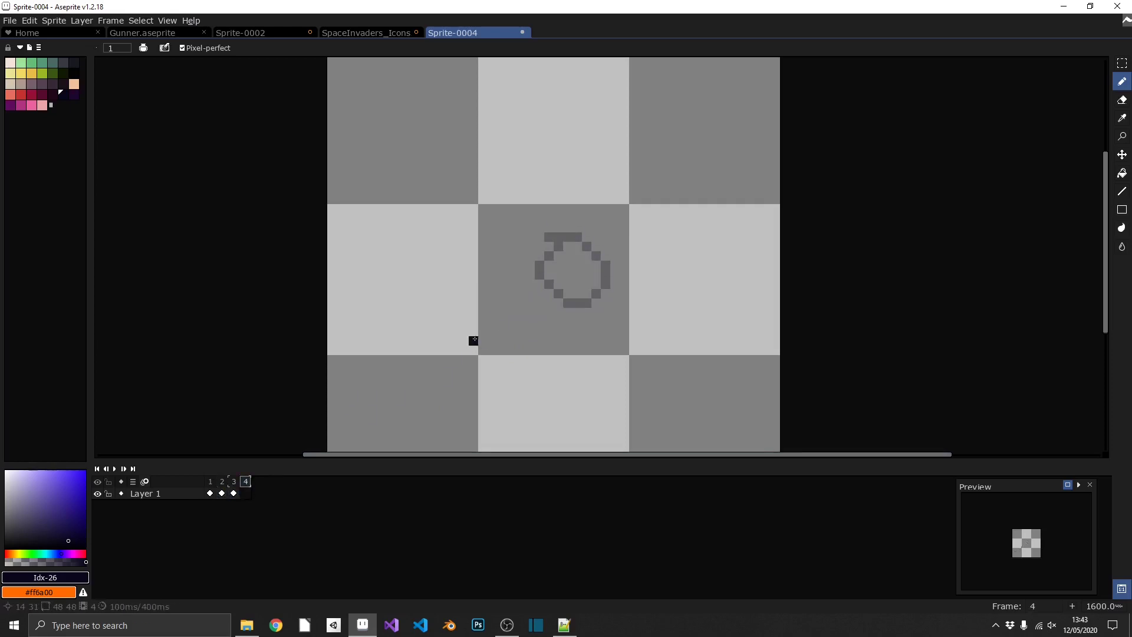
pyautogui.click(615, 265)
pyautogui.moveTo(615, 265)
pyautogui.mouseDown()
pyautogui.moveTo(607, 277)
pyautogui.moveTo(613, 262)
pyautogui.mouseUp()
# Return to frame 1 and play the four-frame ring animation.
pyautogui.scroll(2, 614, 262)
pyautogui.press('Right')
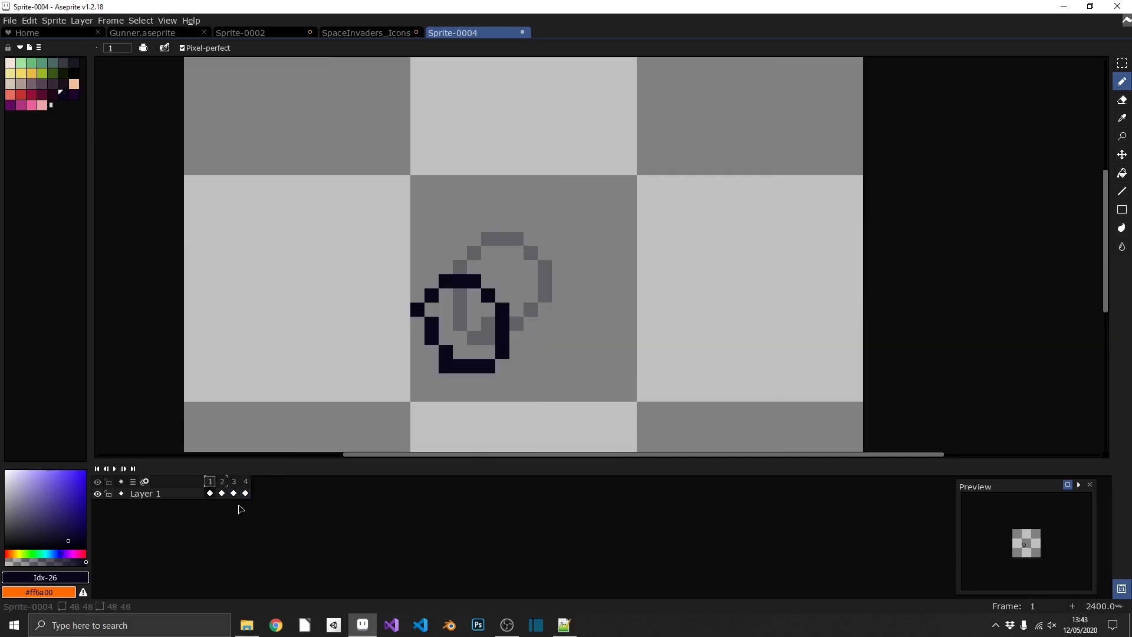
pyautogui.press('Return')
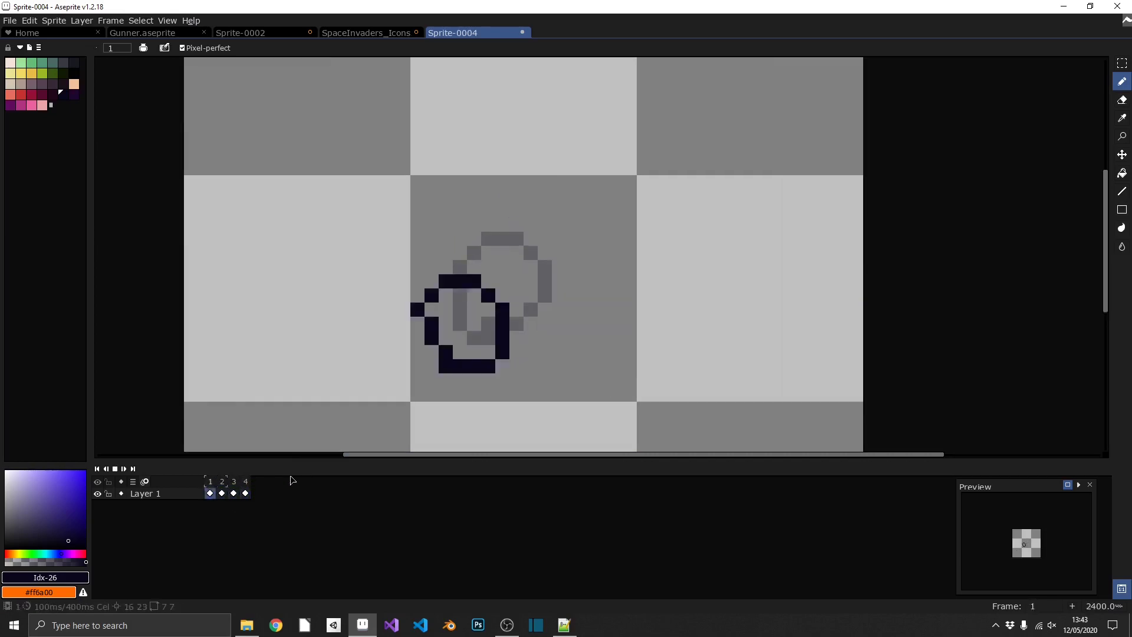
# Stop the ring animation and toggle its playback once more to check the motion without onion skinning.
pyautogui.press('Return')
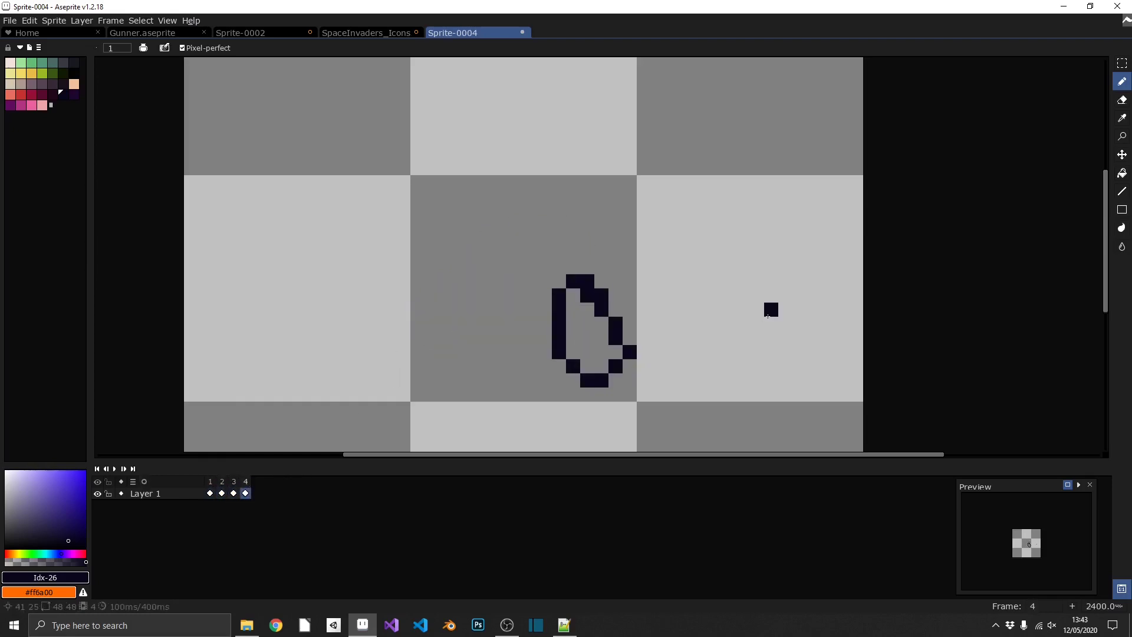
pyautogui.press('Return')
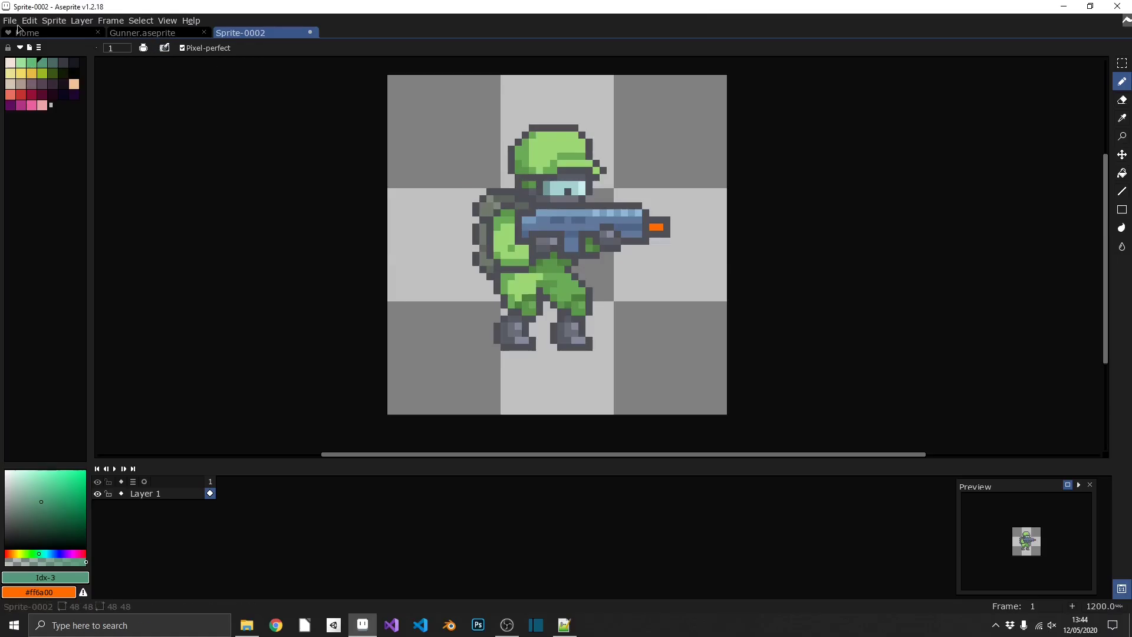
# Try to adjust the soldier sprite's tones in Sprite-0002 by pulling the Color Curve's upper point down.
pyautogui.click(31, 21)
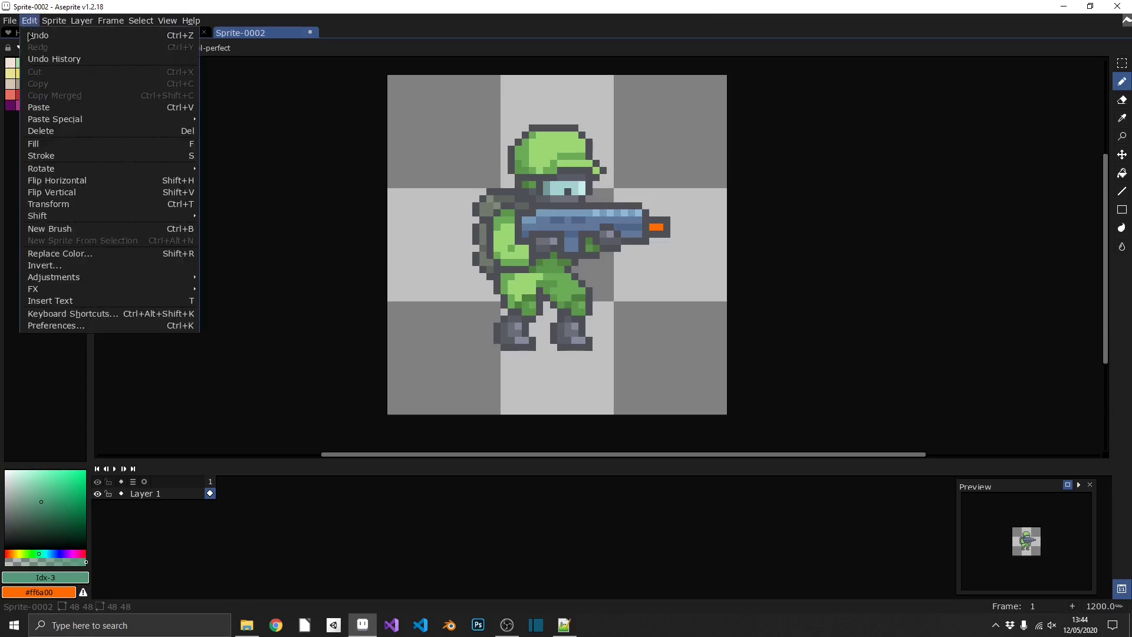
pyautogui.moveTo(79, 280)
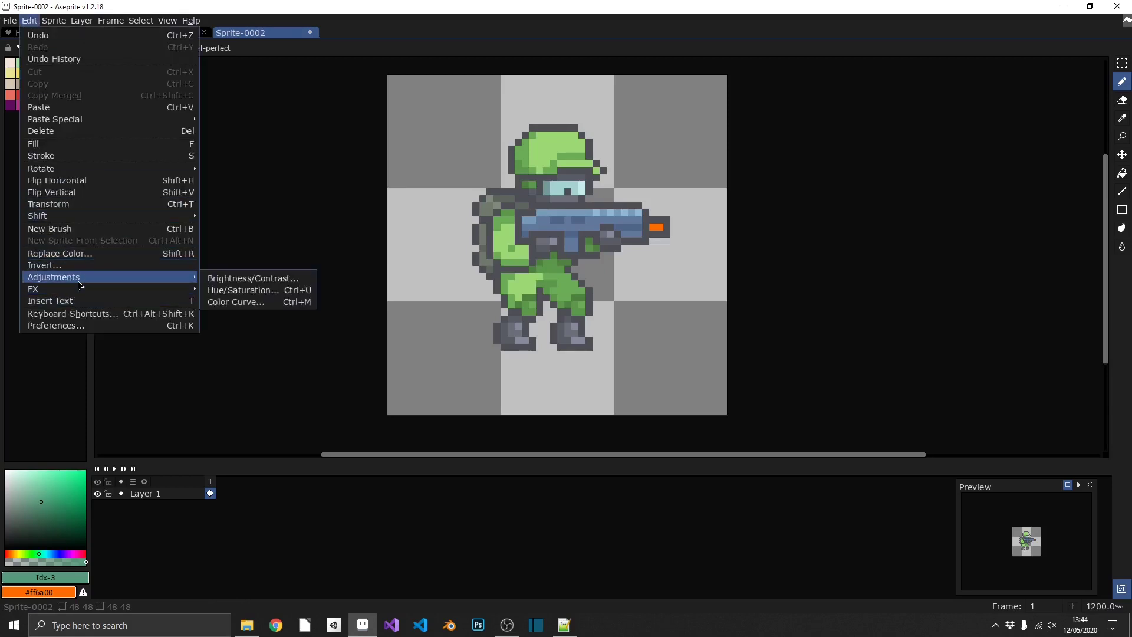
pyautogui.click(272, 300)
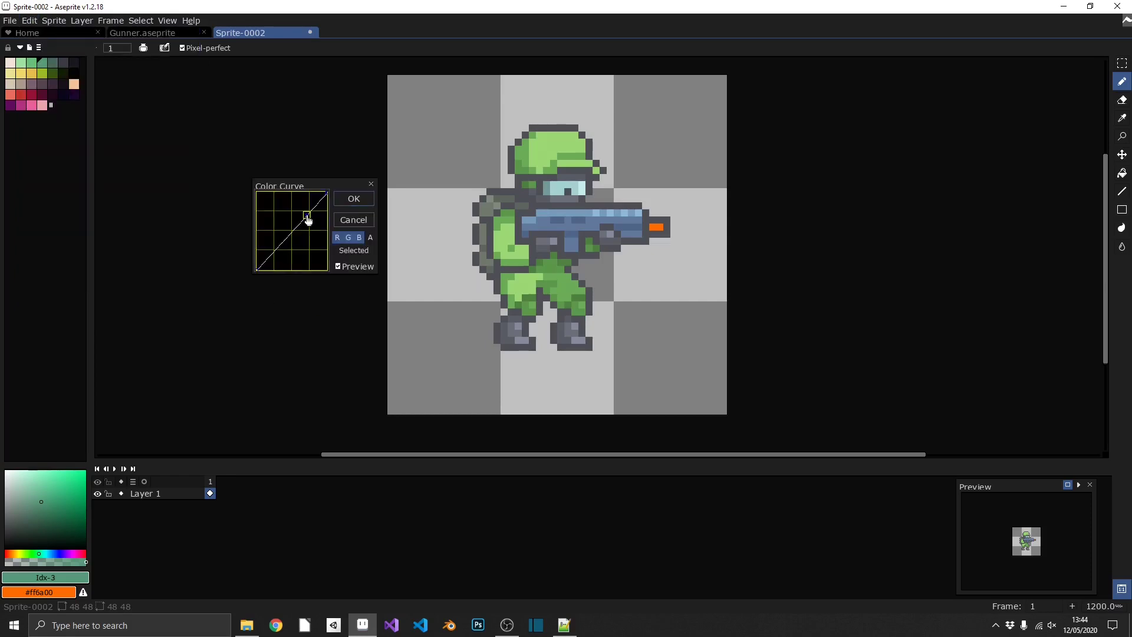
pyautogui.moveTo(308, 217); pyautogui.dragTo(284, 256)
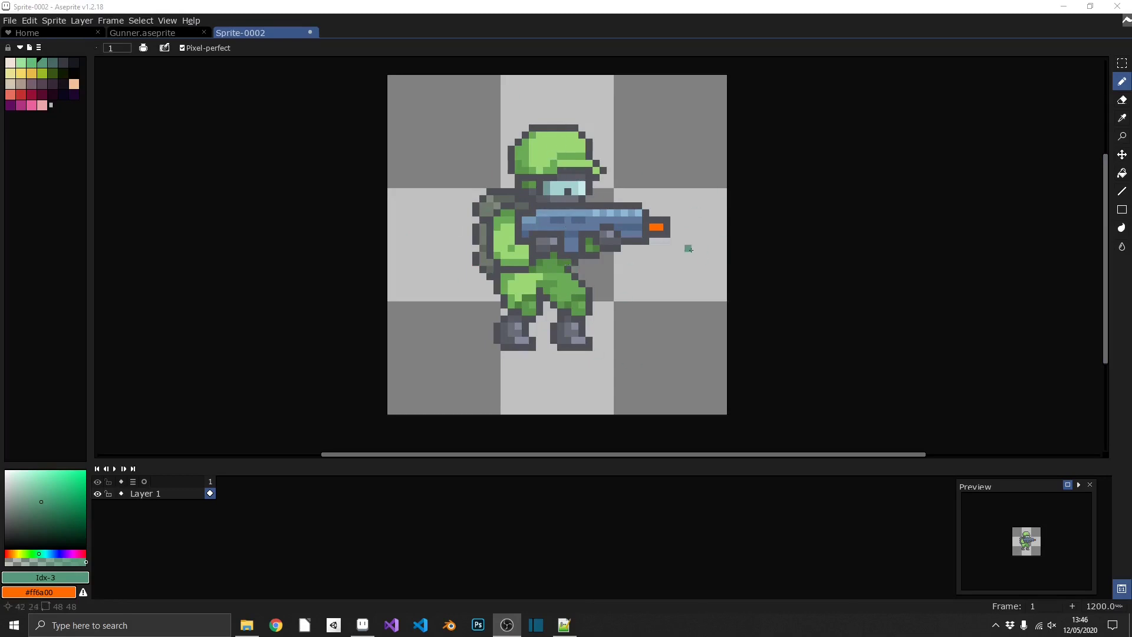
# Create a new palette from the soldier sprite with 256 colours or less, including entries with alpha component.
pyautogui.click(39, 48)
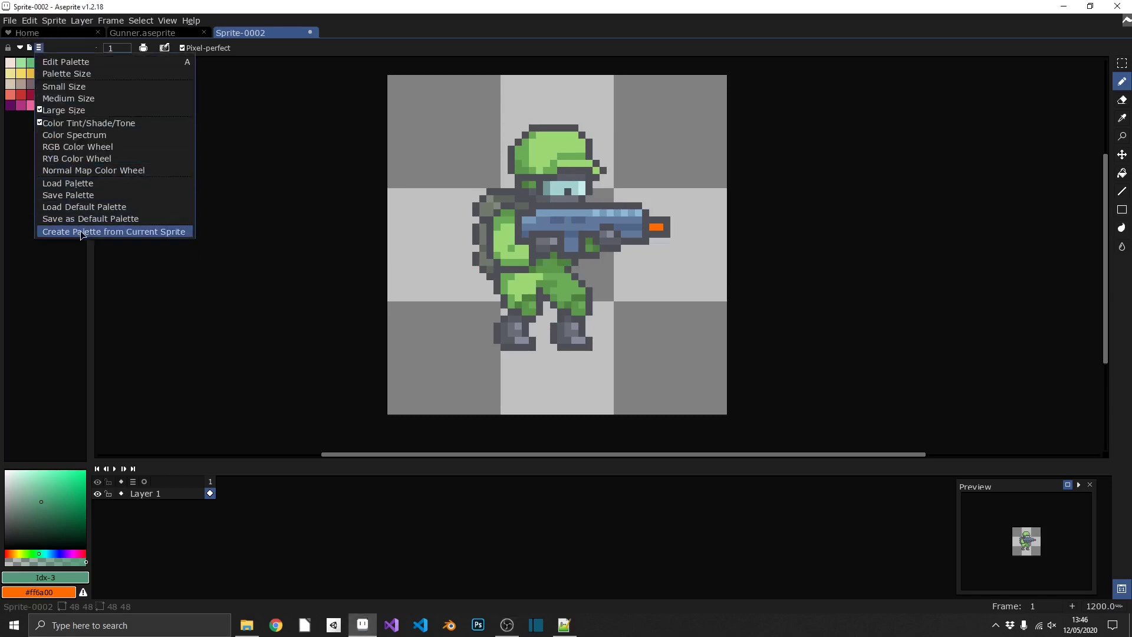
pyautogui.click(160, 231)
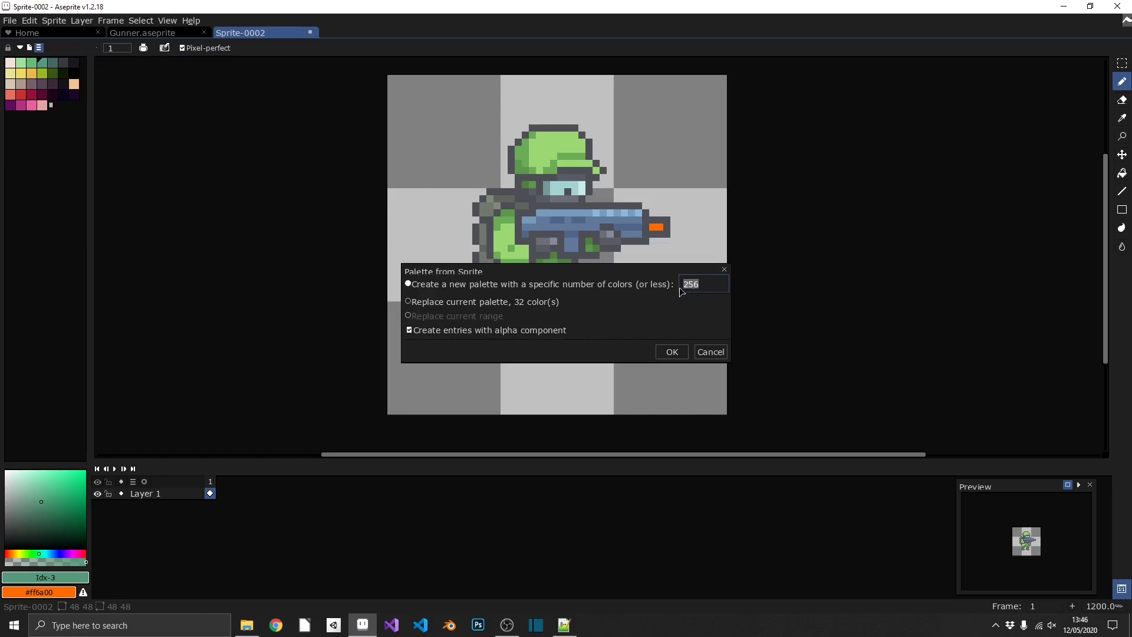
pyautogui.click(673, 352)
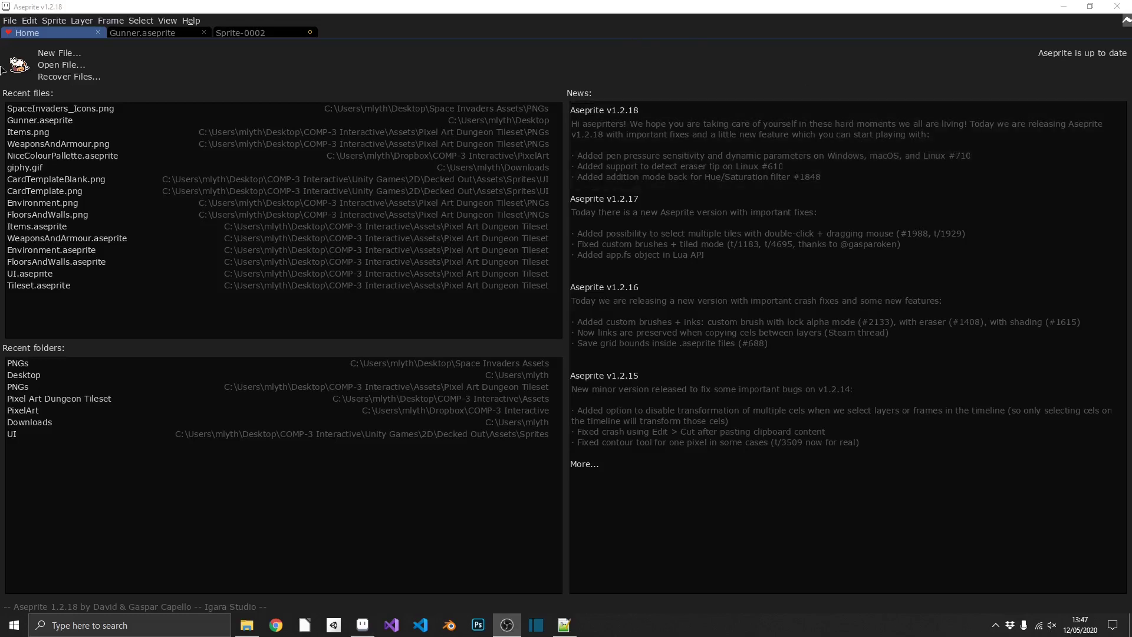
# Import Gunner.aseprite from the Desktop as a sprite sheet by rows, using 48 by 48 tiles from origin 0, 0.
pyautogui.click(7, 21)
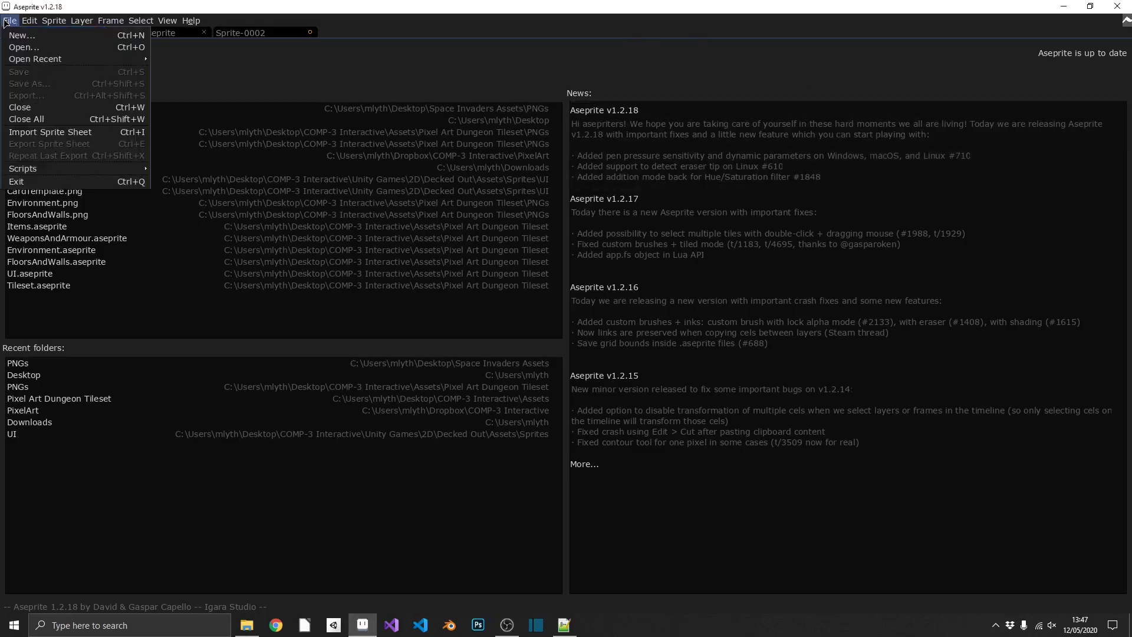
pyautogui.click(80, 132)
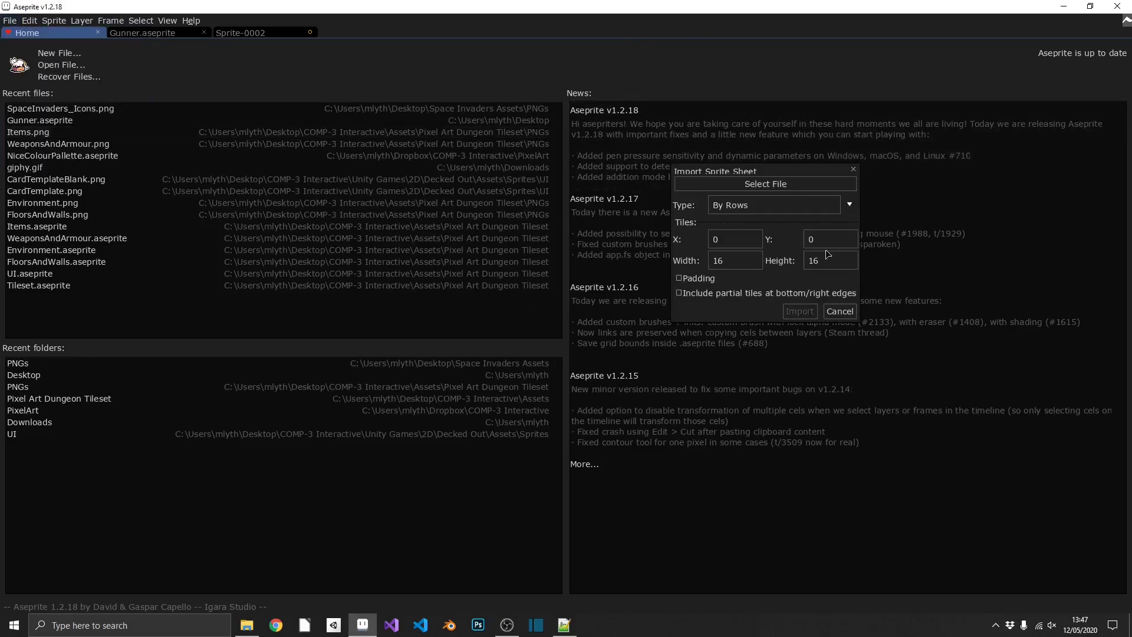
pyautogui.click(779, 184)
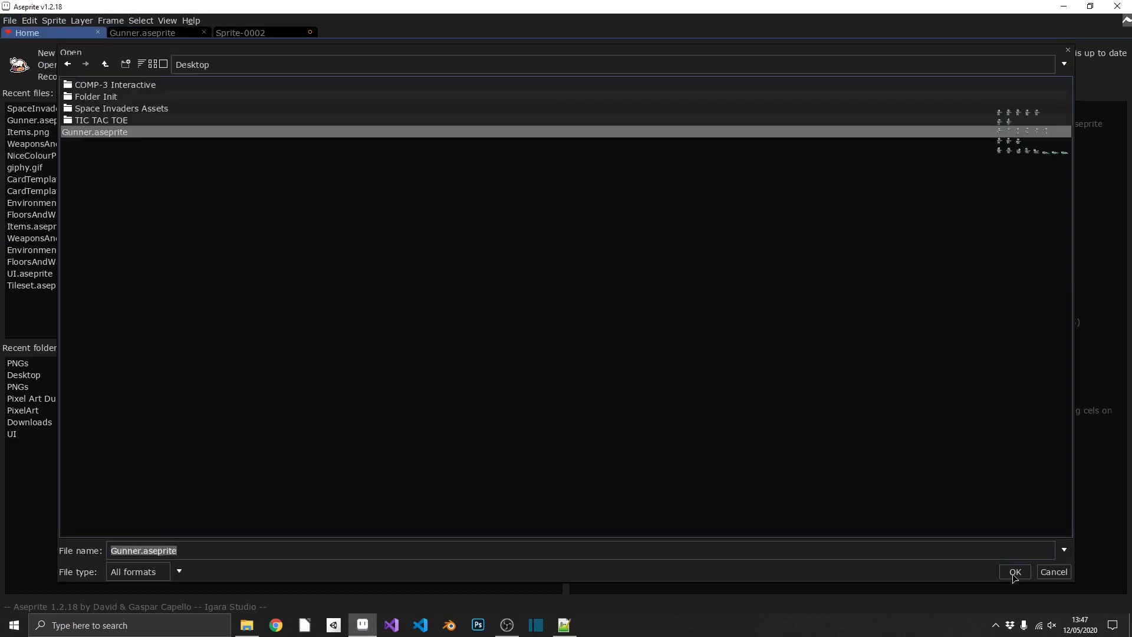
pyautogui.click(1014, 573)
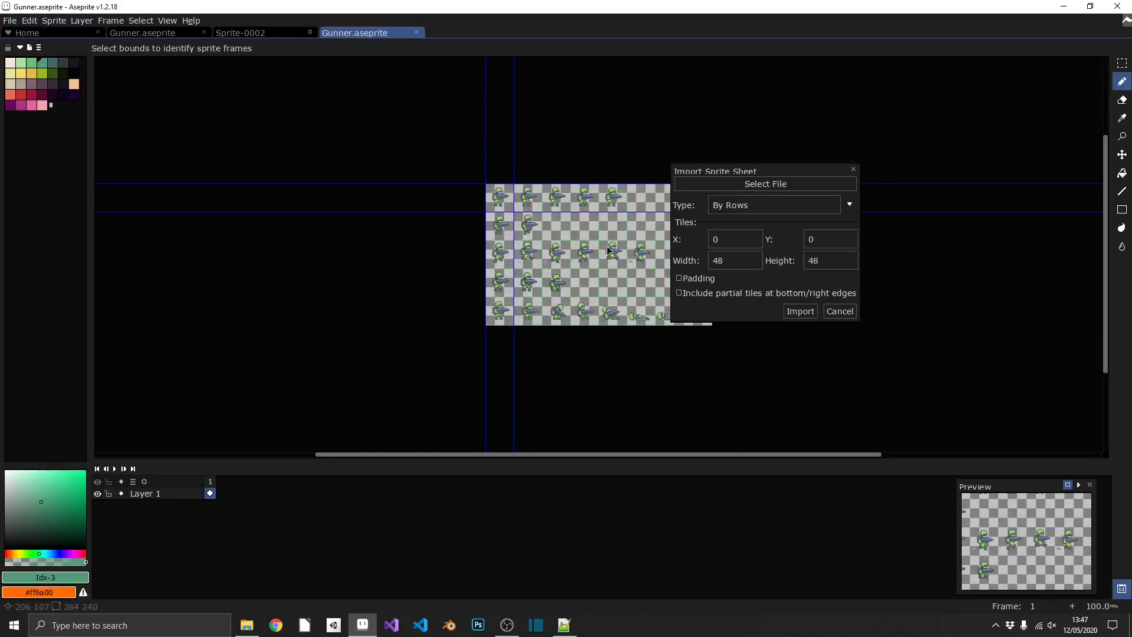
pyautogui.scroll(1, 609, 250)
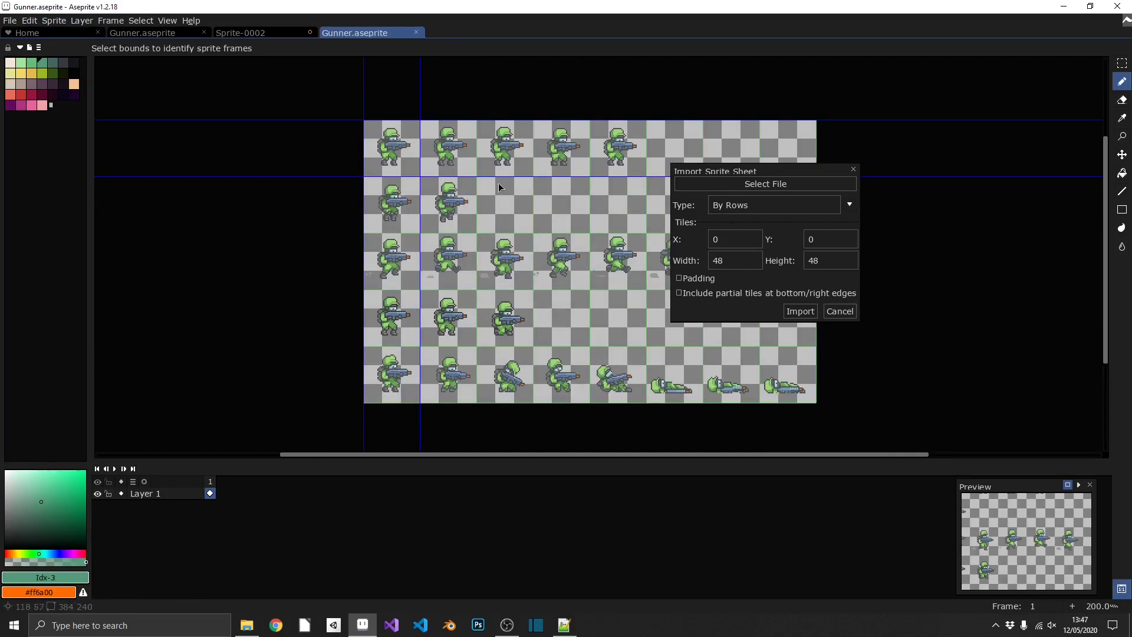
pyautogui.click(801, 312)
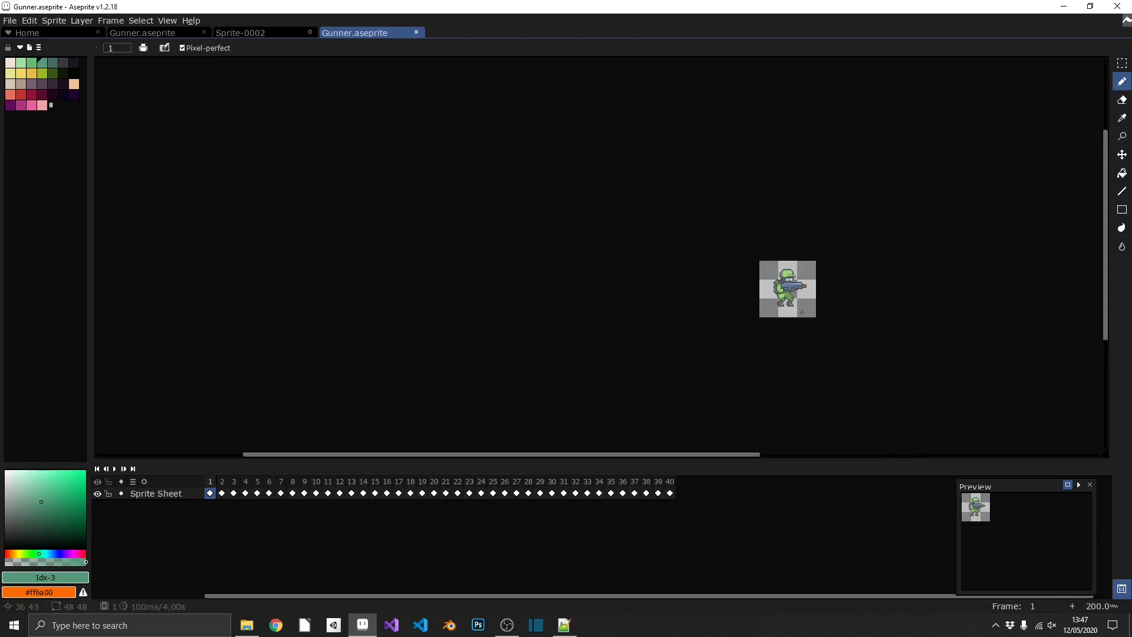
# Play the imported soldier animation across all its frames.
pyautogui.moveTo(802, 312); pyautogui.dragTo(557, 289)
pyautogui.scroll(3, 557, 289)
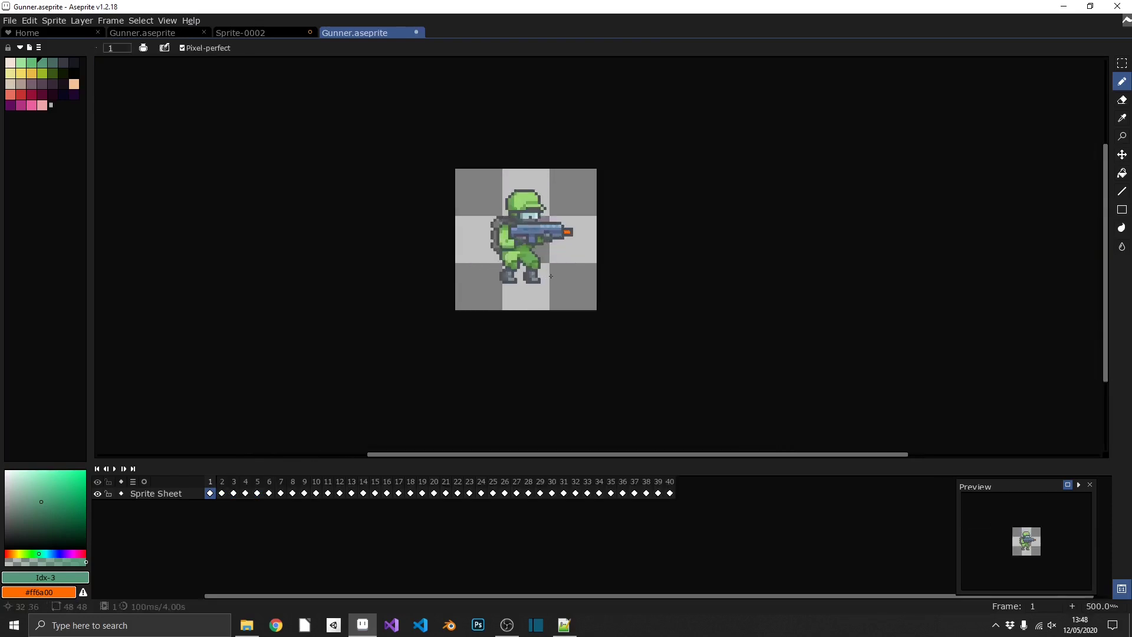
pyautogui.scroll(2, 551, 276)
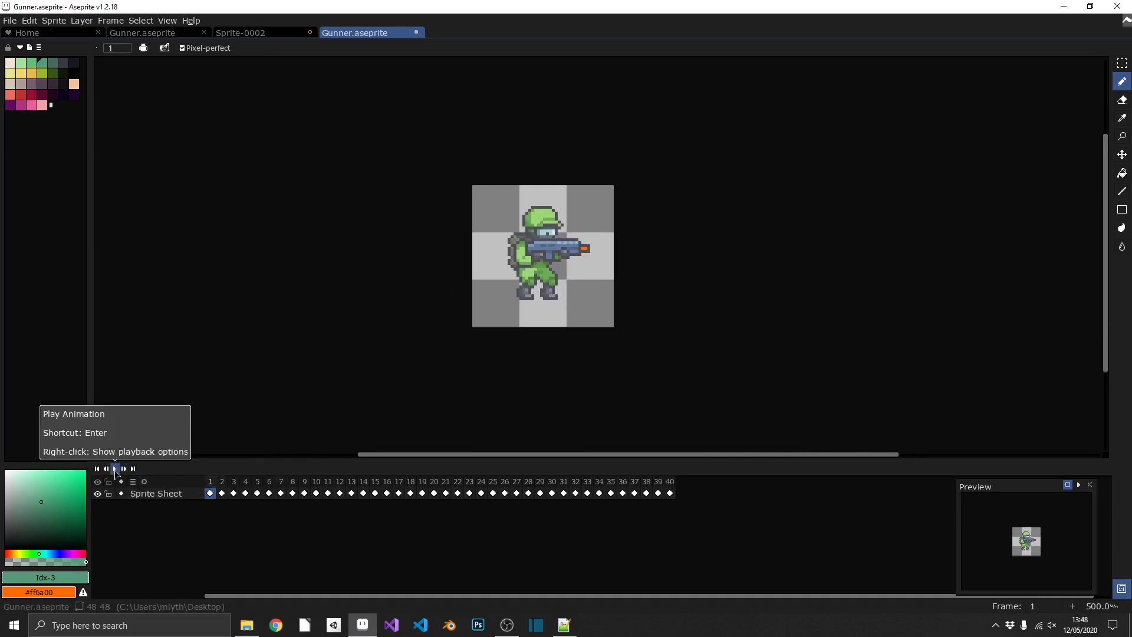
pyautogui.click(116, 470)
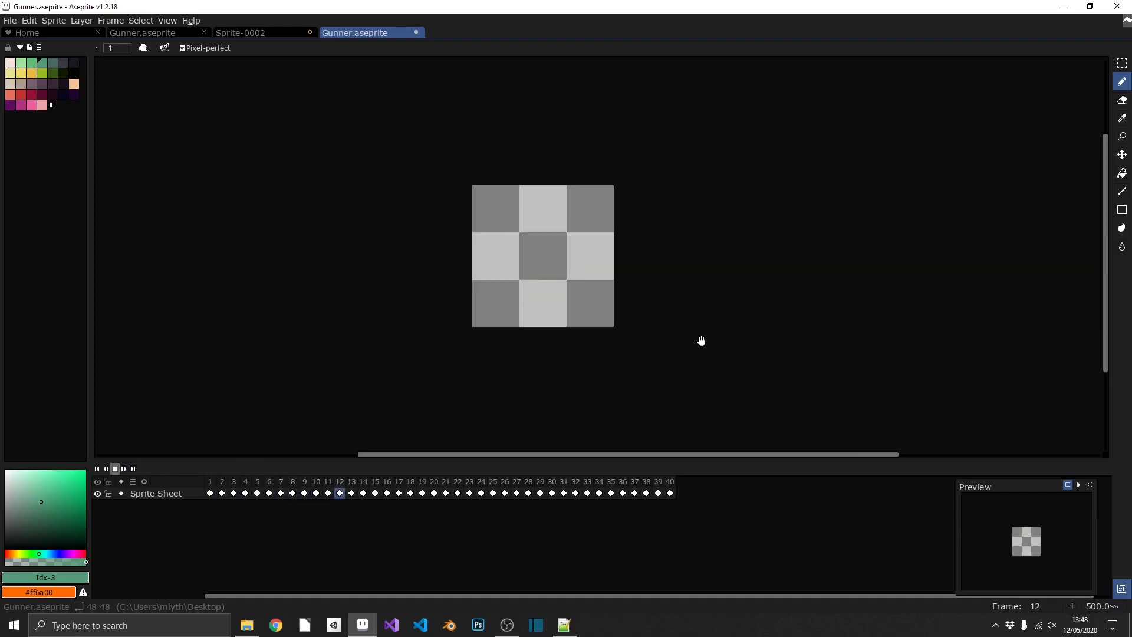
# Remove the empty frames from the imported soldier animation, keeping only the 24 frames with artwork.
pyautogui.click(317, 483)
pyautogui.click(328, 483)
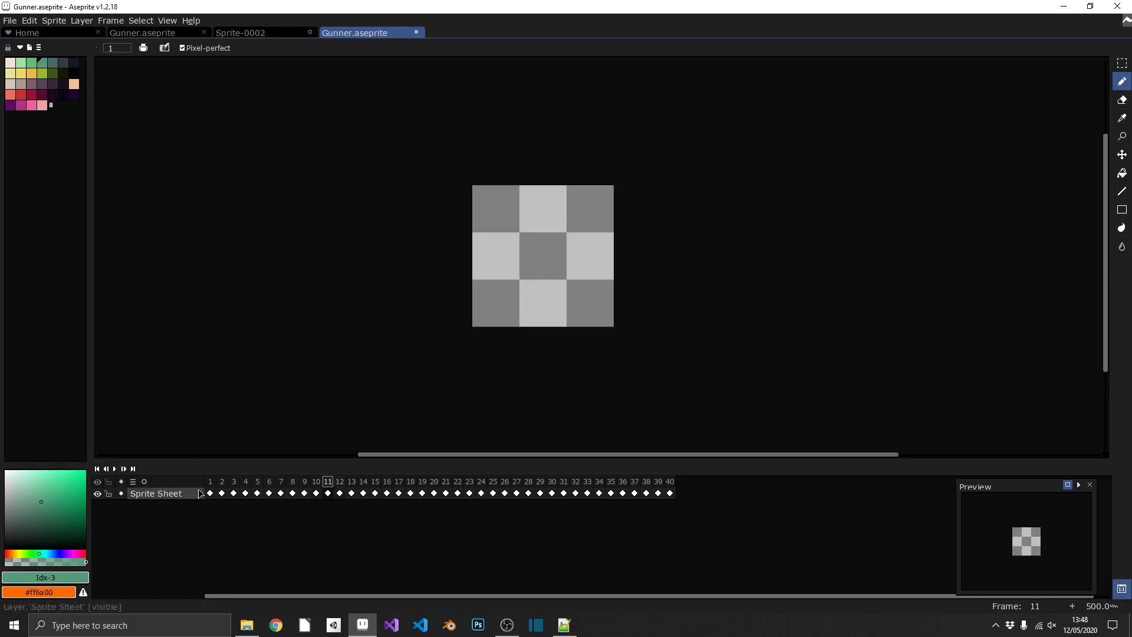
pyautogui.hotkey('ctrl', 'z')
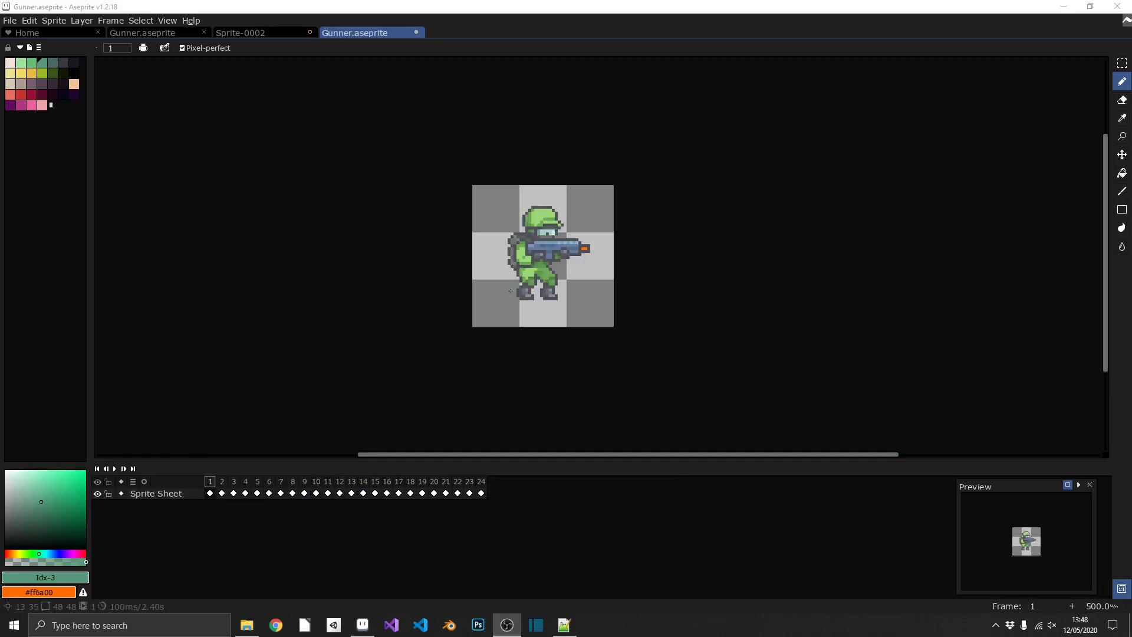
# Check frames 2 and 3 of the trimmed soldier animation, then play and stop it.
pyautogui.click(222, 482)
pyautogui.click(235, 482)
pyautogui.press('Return')
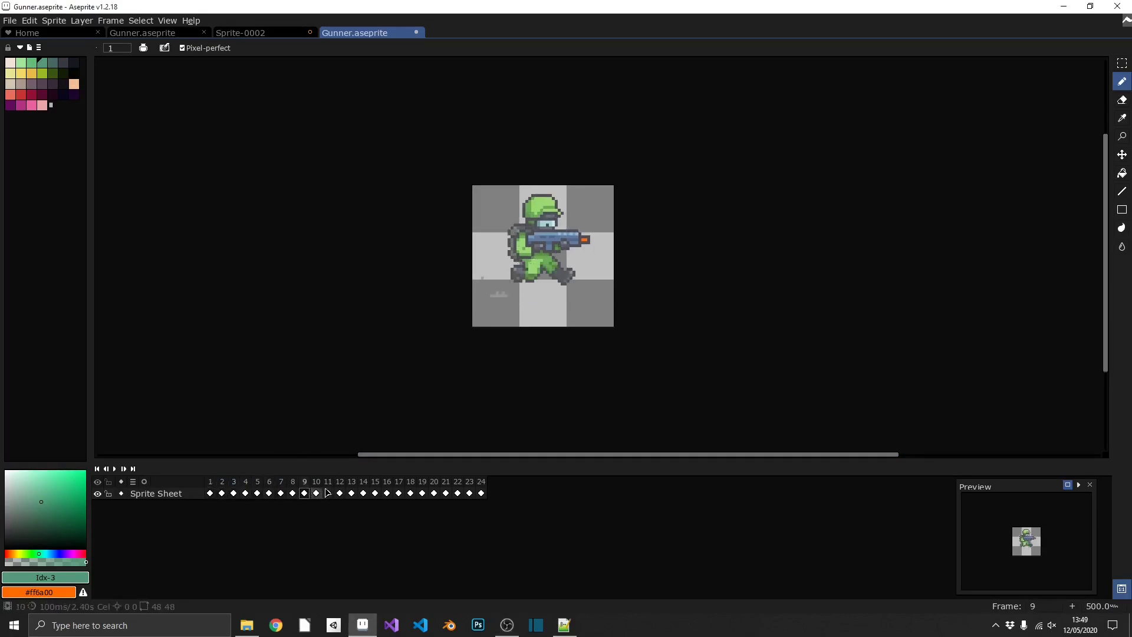
pyautogui.press('Return')
# Preview the soldier frames in the sprite sheet export settings and examine the available sheet types.
pyautogui.click(9, 20)
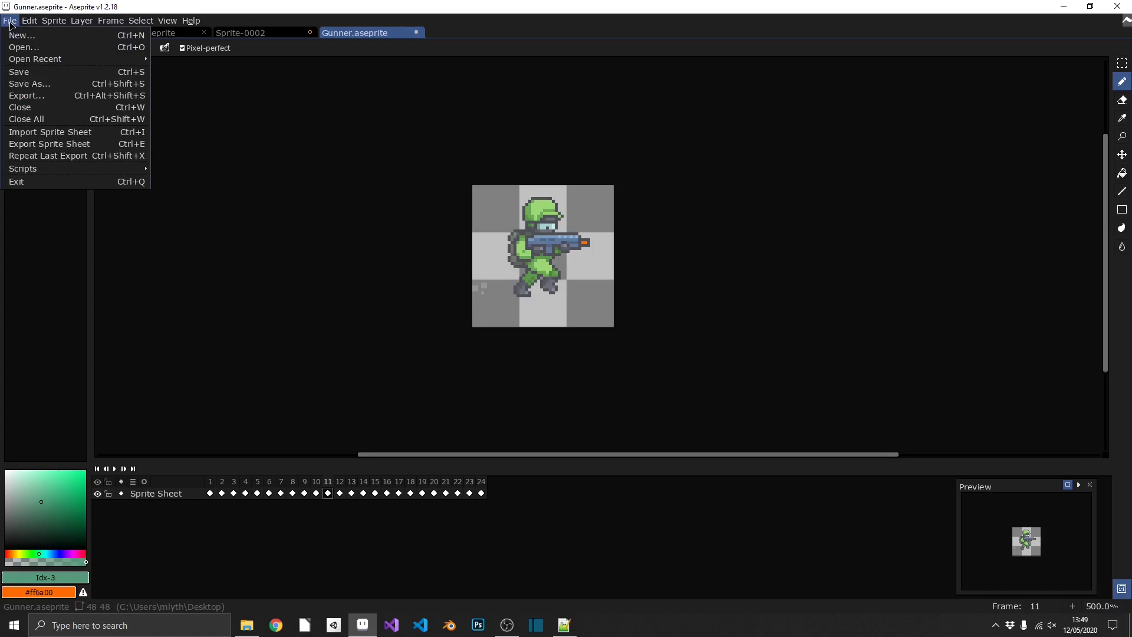
pyautogui.click(53, 145)
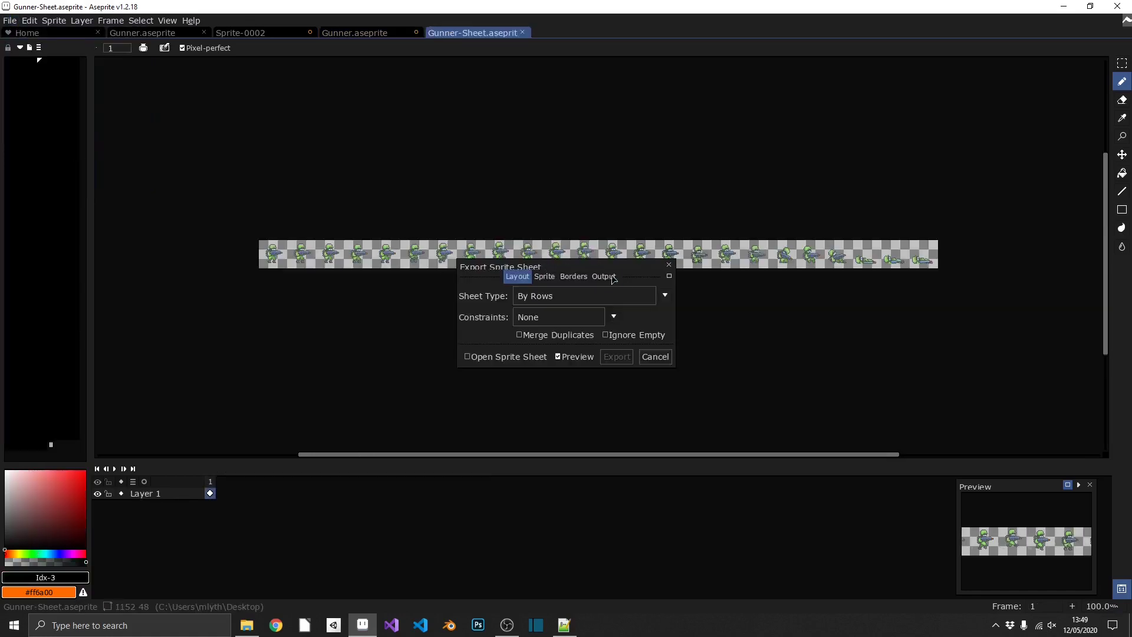
pyautogui.moveTo(560, 273); pyautogui.dragTo(564, 332)
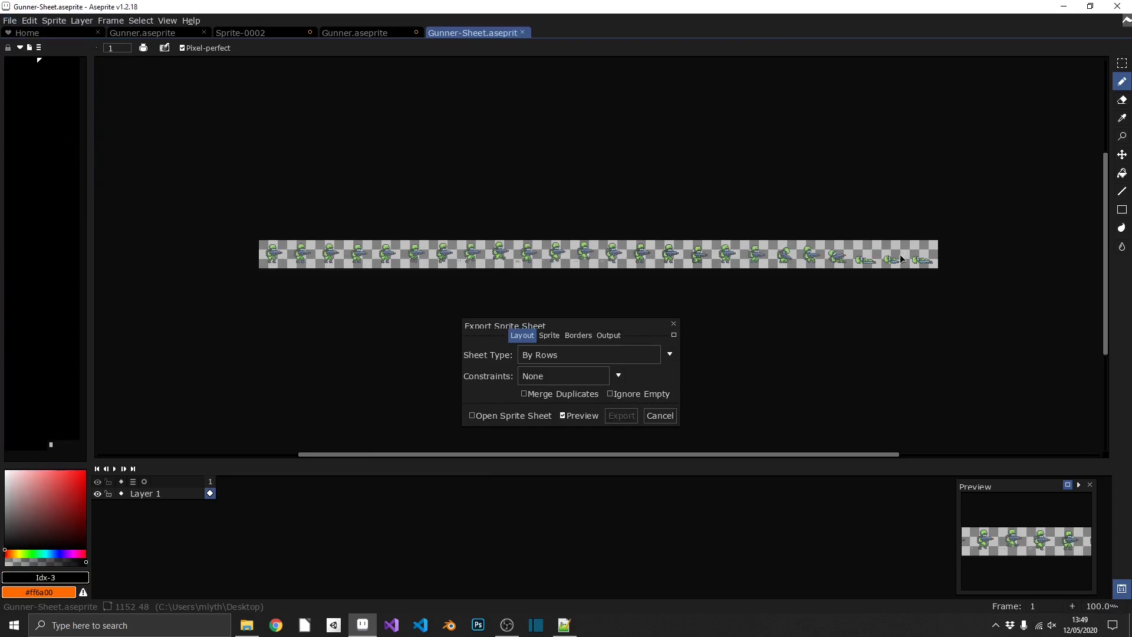
pyautogui.click(670, 354)
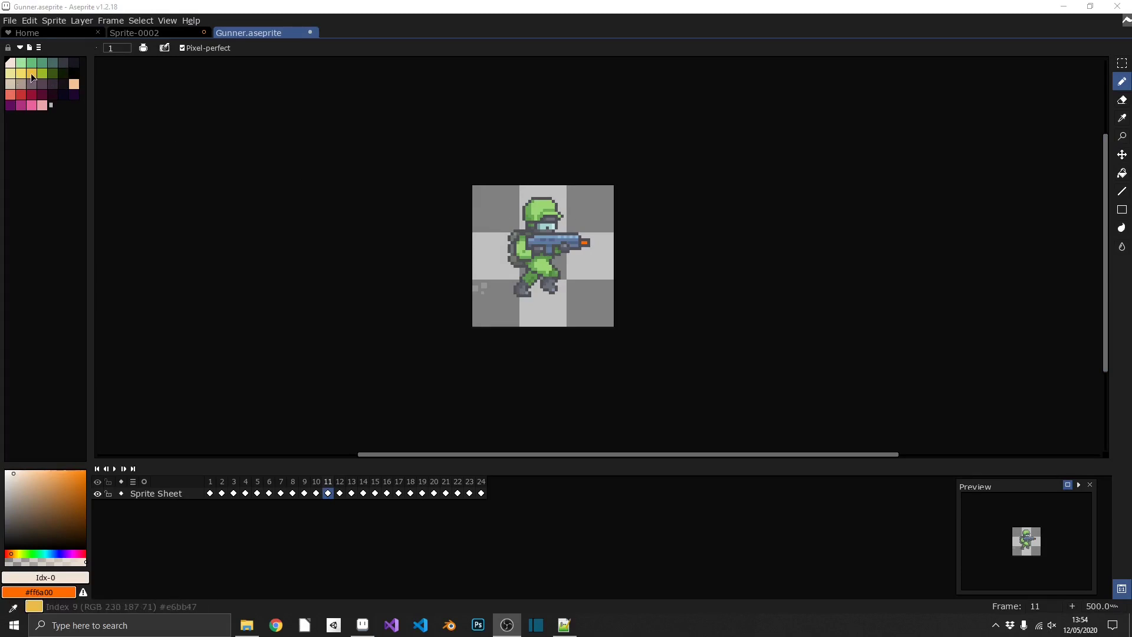
# Try to convert the Gunner sprite's colour mode from RGB to Indexed.
pyautogui.click(56, 21)
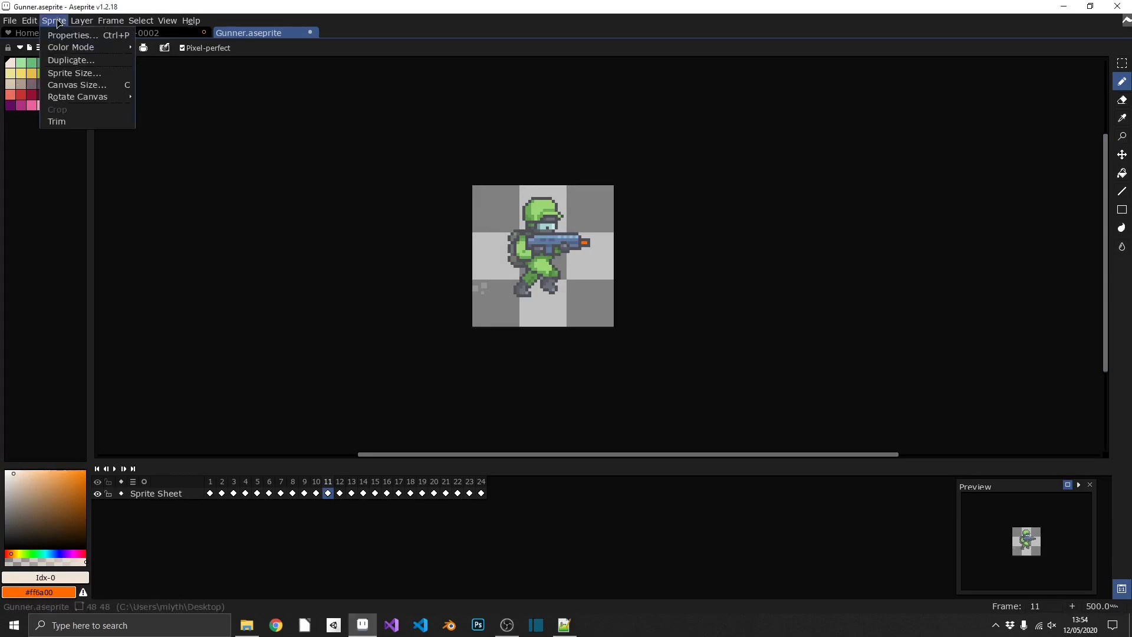
pyautogui.moveTo(74, 48)
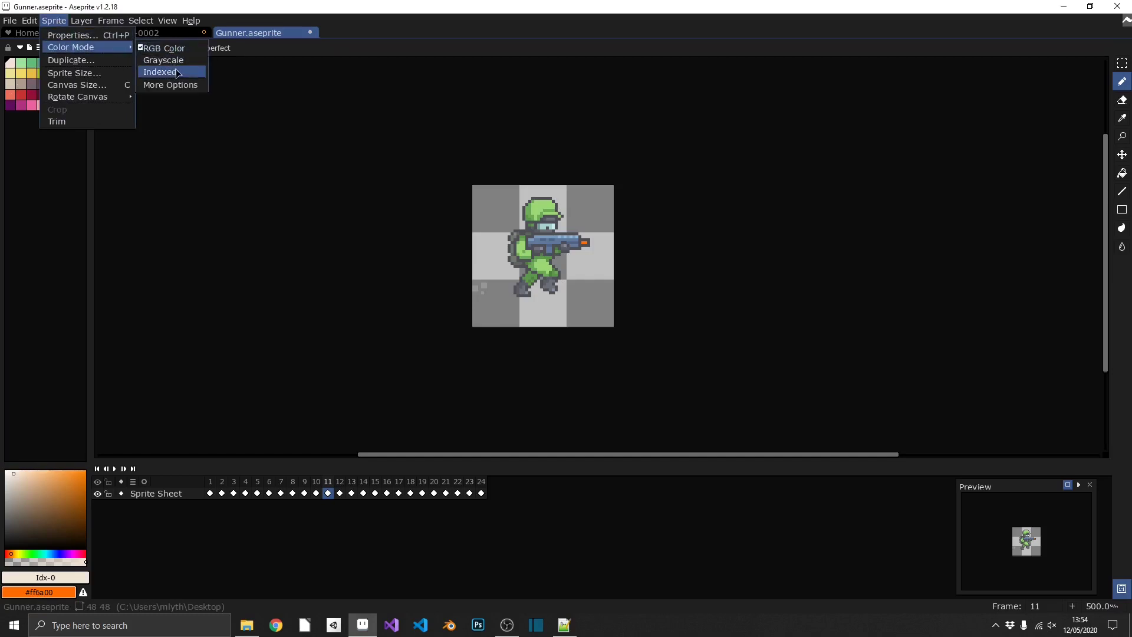
pyautogui.click(159, 72)
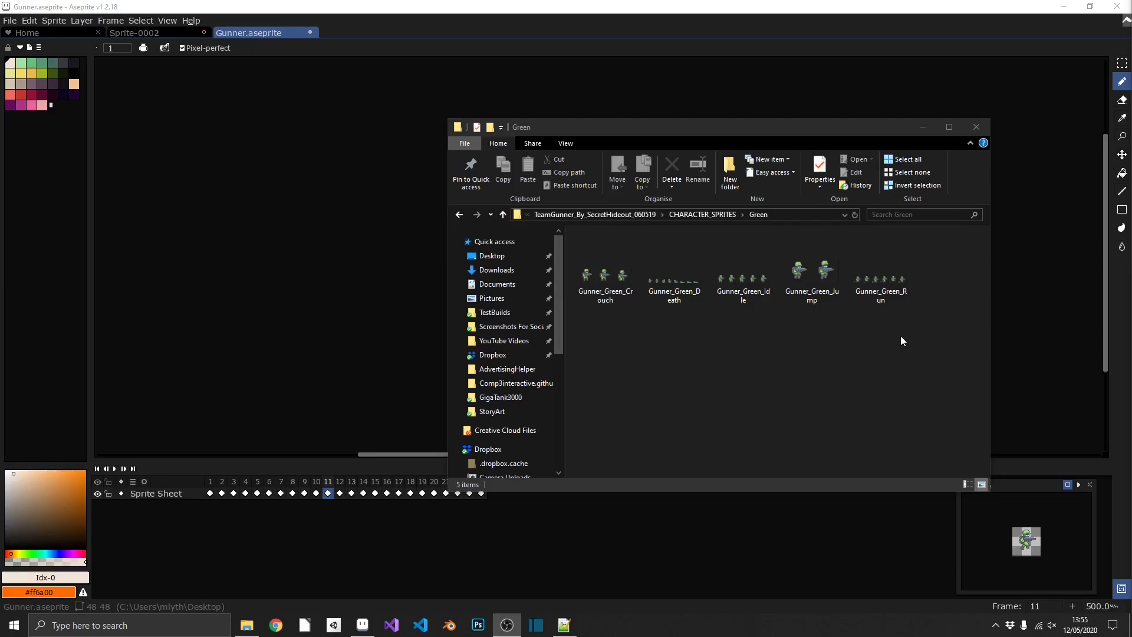
# Open all five Gunner_Green images from the Green folder in Aseprite together and look through the opened sprites.
pyautogui.moveTo(899, 337); pyautogui.dragTo(165, 210)
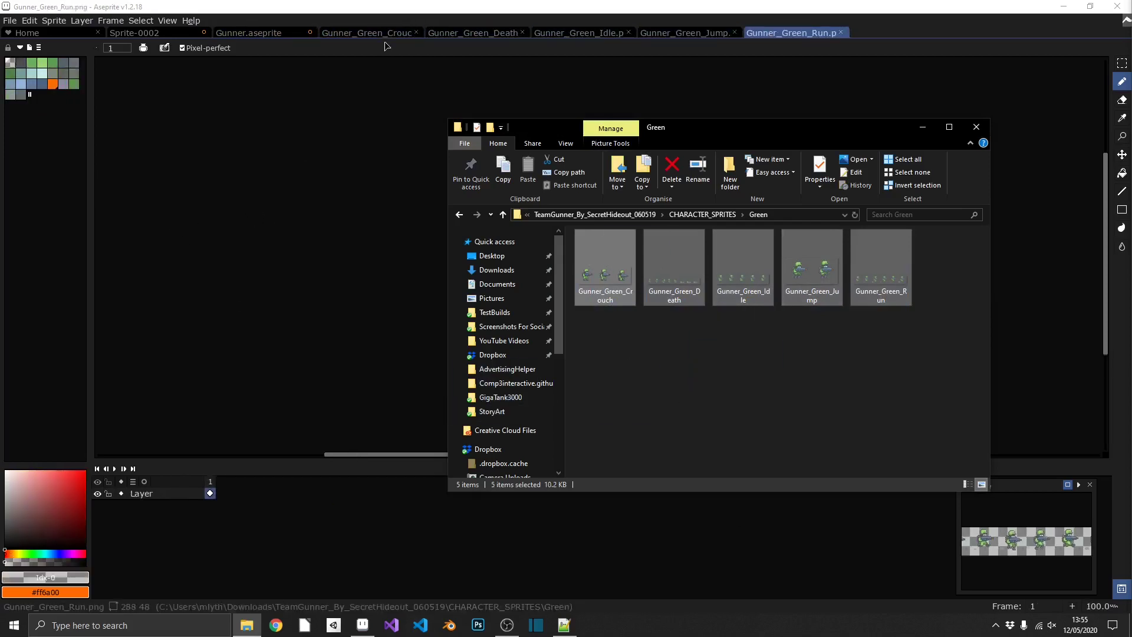
pyautogui.click(977, 130)
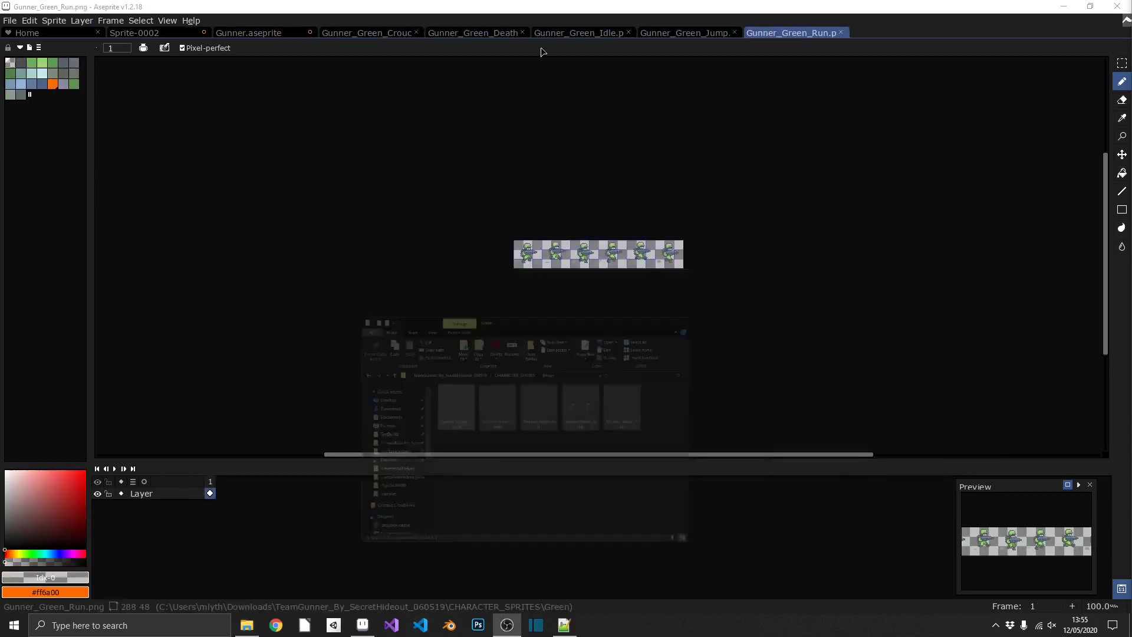
pyautogui.click(471, 33)
pyautogui.click(617, 34)
pyautogui.hotkey('ctrl', 'Tab')
pyautogui.hotkey('ctrl', 'Tab')
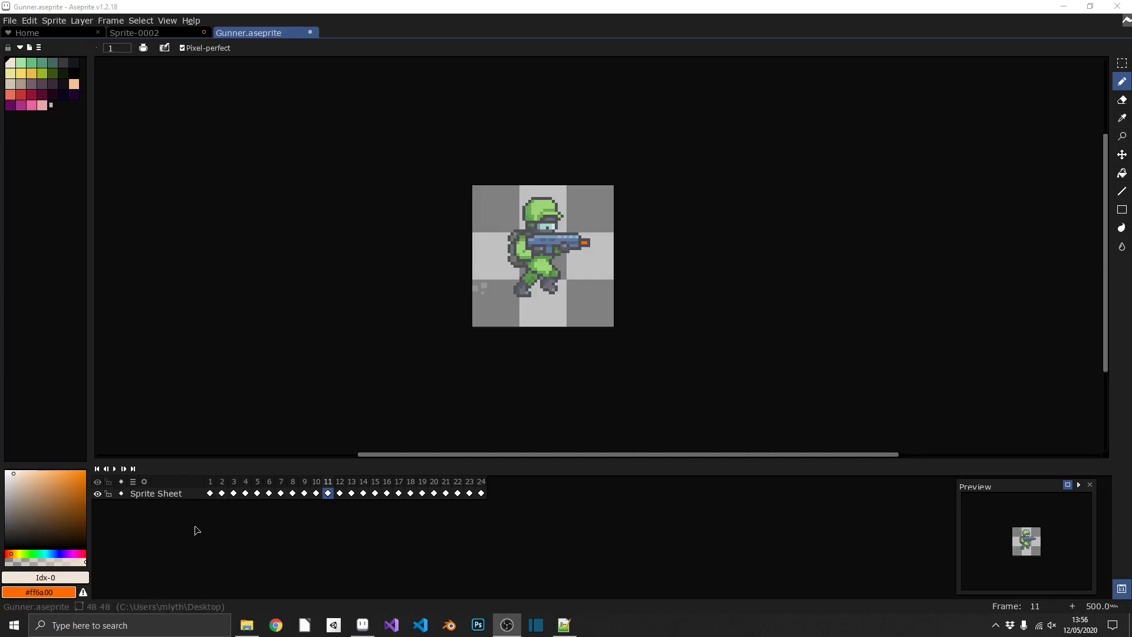
# Step through the opening frames of the soldier animation from frame 1 twice and return to frame 1.
pyautogui.click(214, 483)
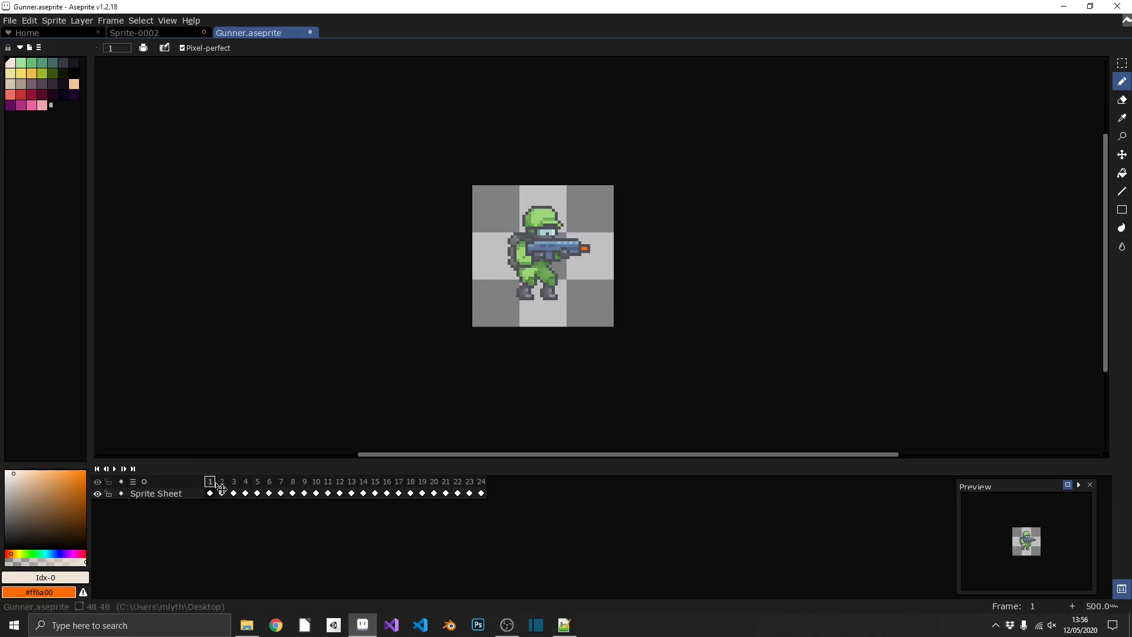
pyautogui.press('Right')
pyautogui.press('Right')
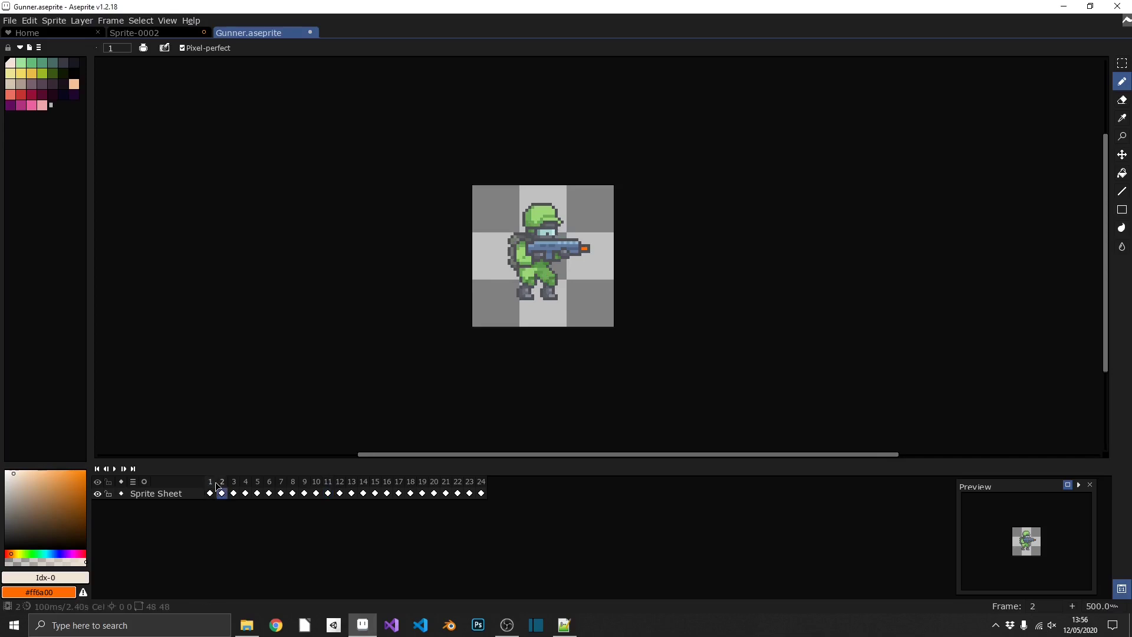
pyautogui.press('Right')
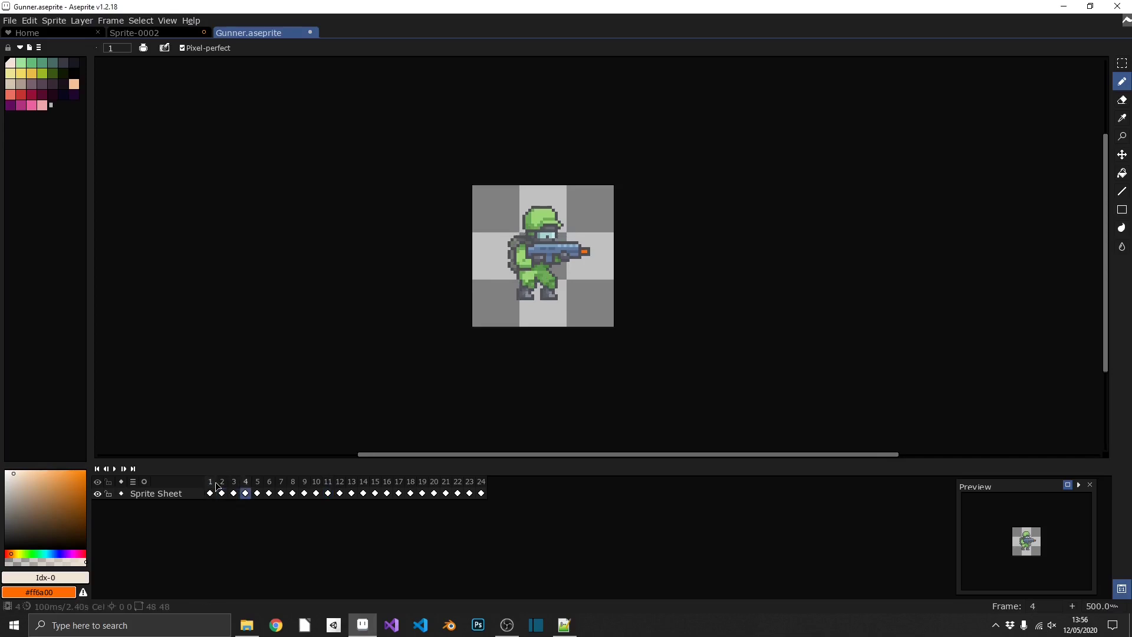
pyautogui.click(216, 482)
pyautogui.press('Right')
pyautogui.press('Right')
pyautogui.press('Right')
pyautogui.click(211, 482)
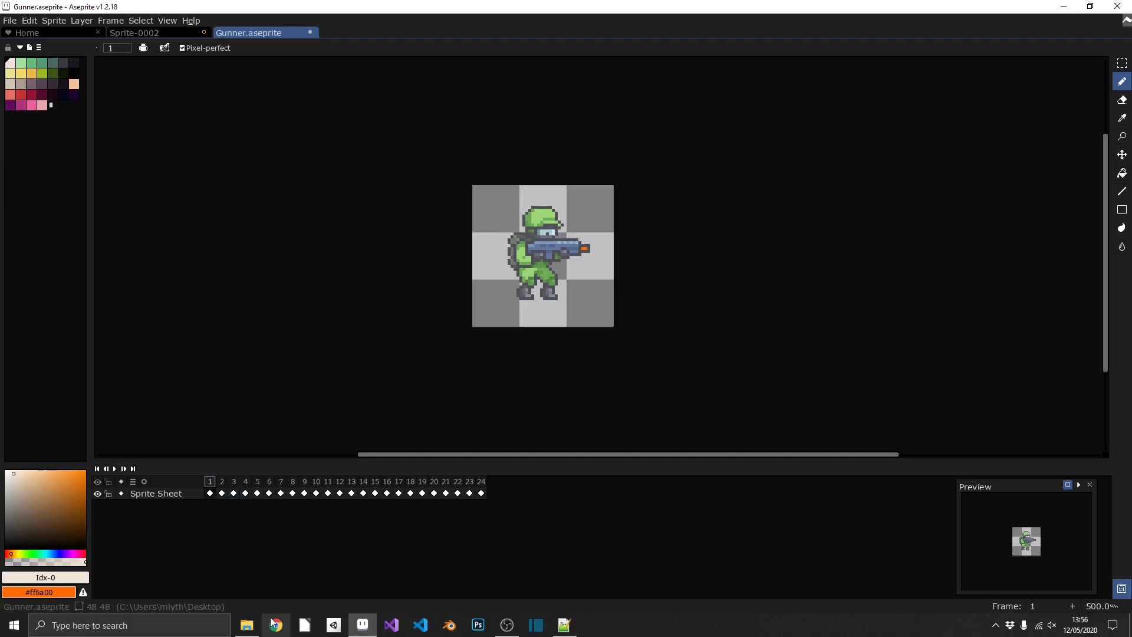
# Play the soldier animation, then set frames 1 to 4 as the loop section and play that loop.
pyautogui.press('Return')
pyautogui.press('Return')
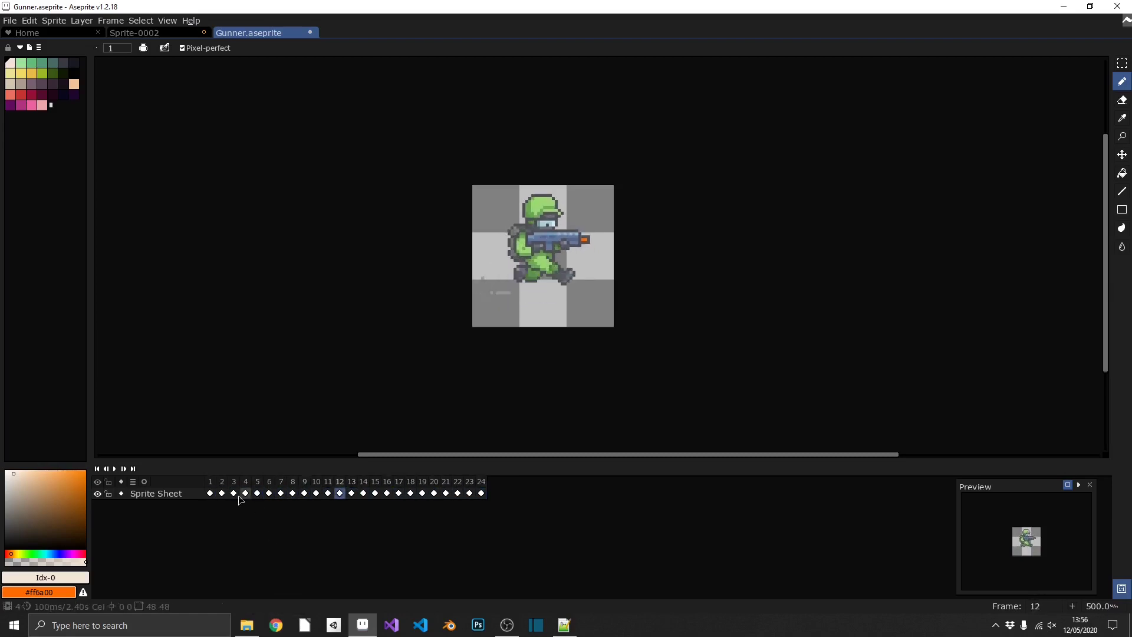
pyautogui.moveTo(212, 487); pyautogui.dragTo(245, 486)
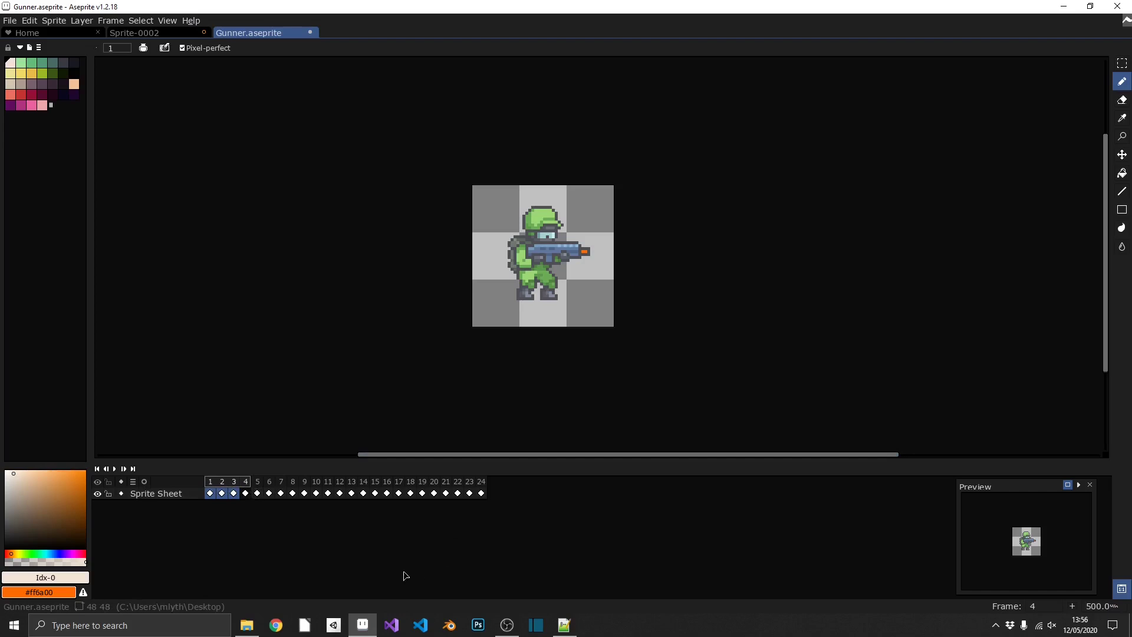
pyautogui.click(210, 493)
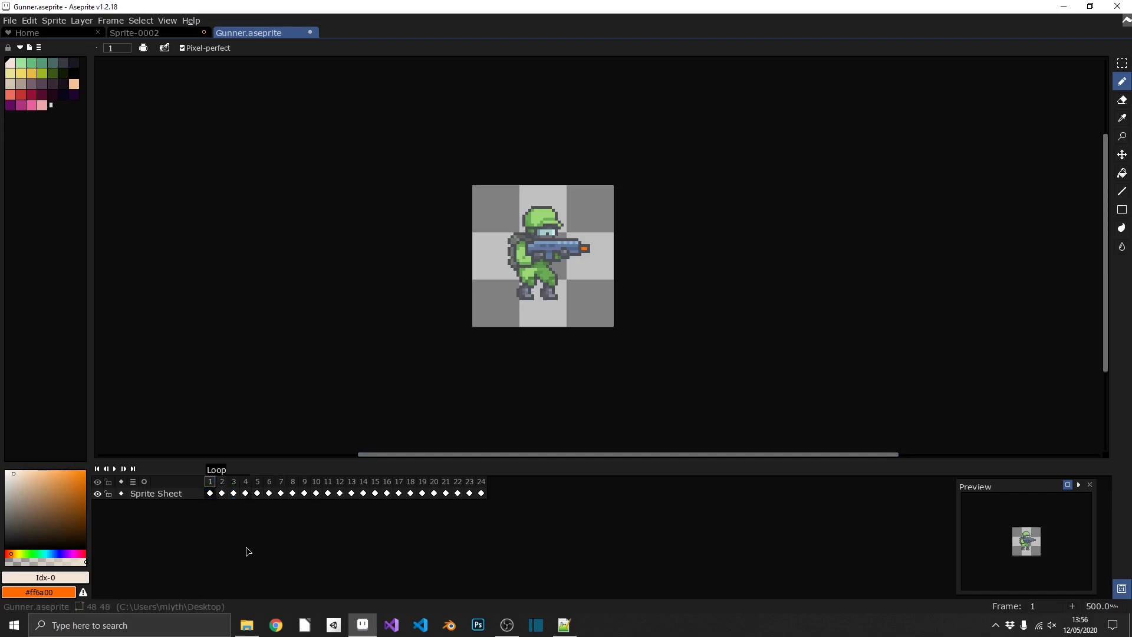
pyautogui.press('Return')
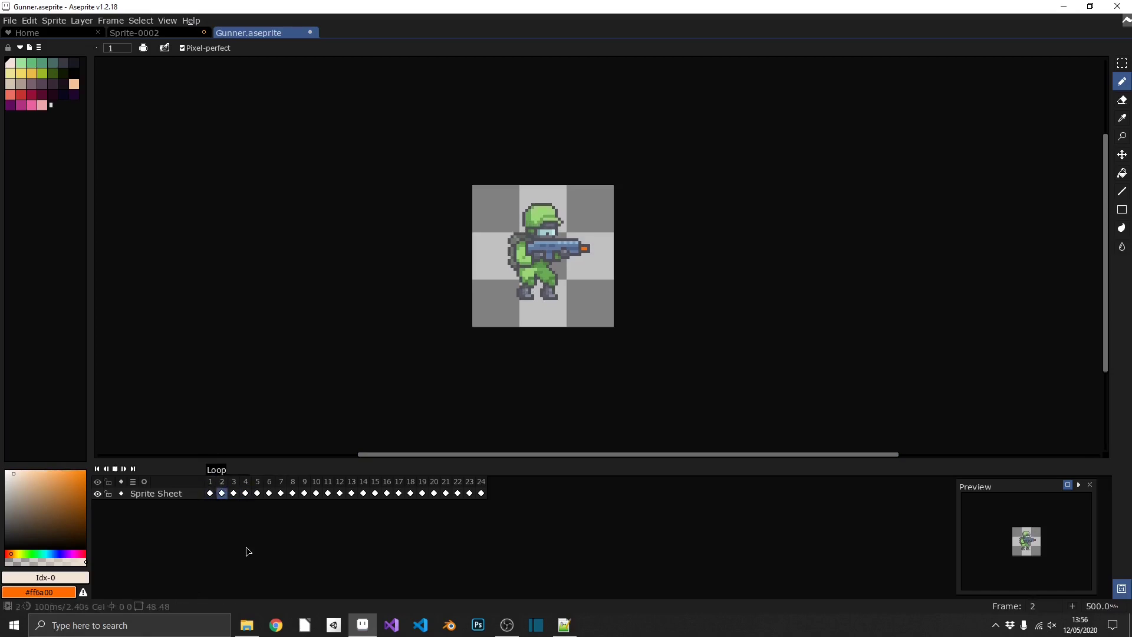
pyautogui.press('Return')
# Set frames 17 to 24 as the loop section and play the soldier's death animation.
pyautogui.moveTo(393, 482); pyautogui.dragTo(482, 486)
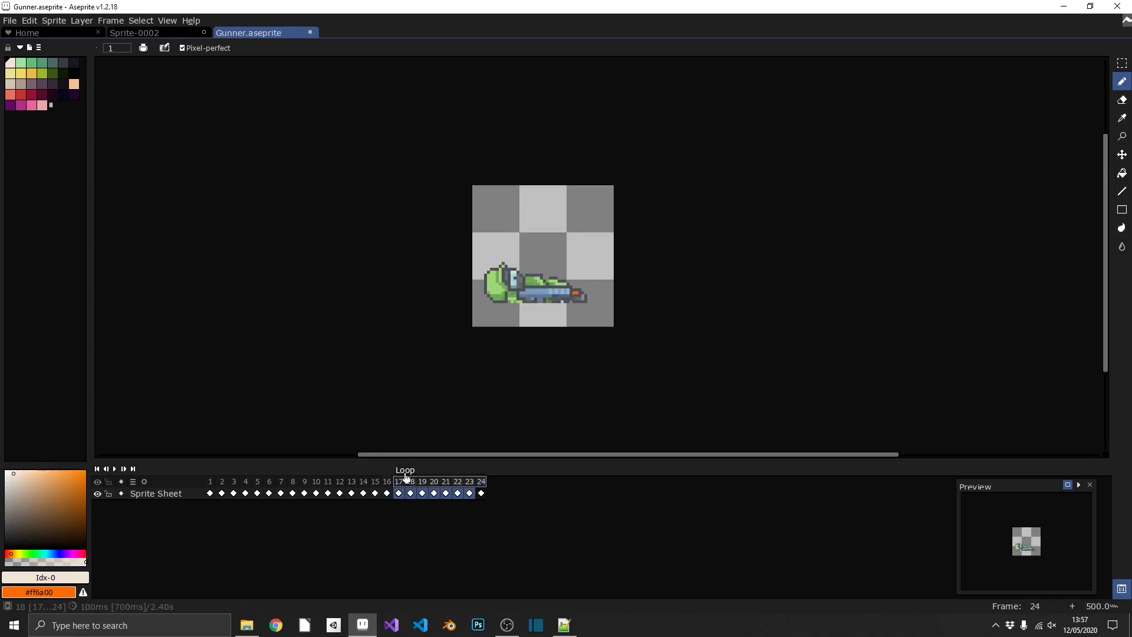
pyautogui.press('Return')
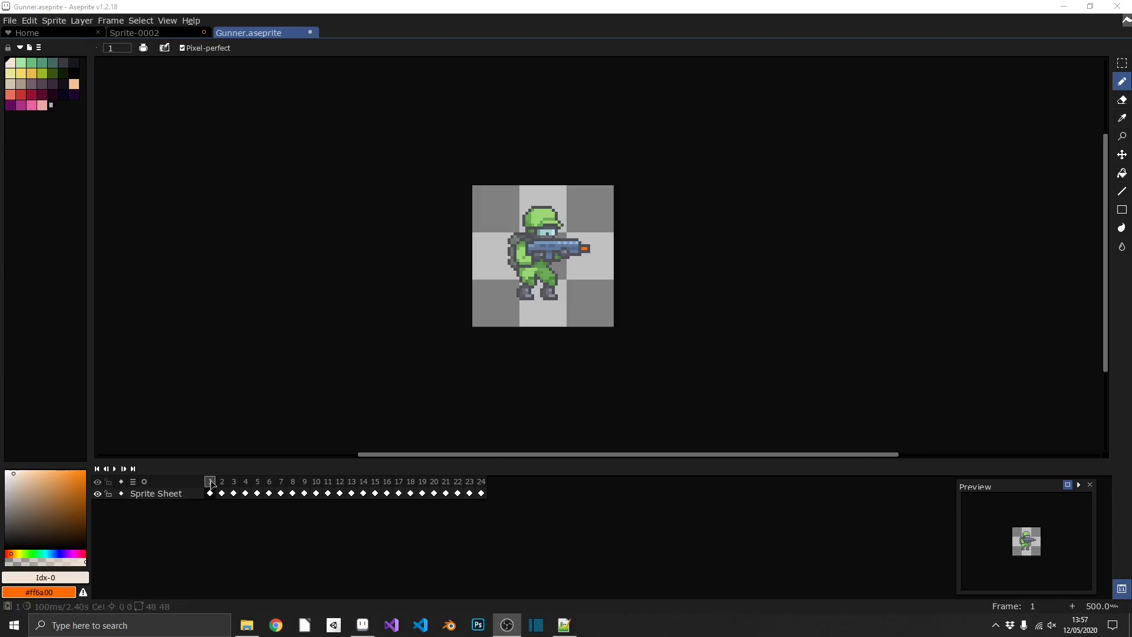
# Tag frames 1 to 4 as IDLE with the red colour #ff0000.
pyautogui.moveTo(210, 482); pyautogui.dragTo(246, 482)
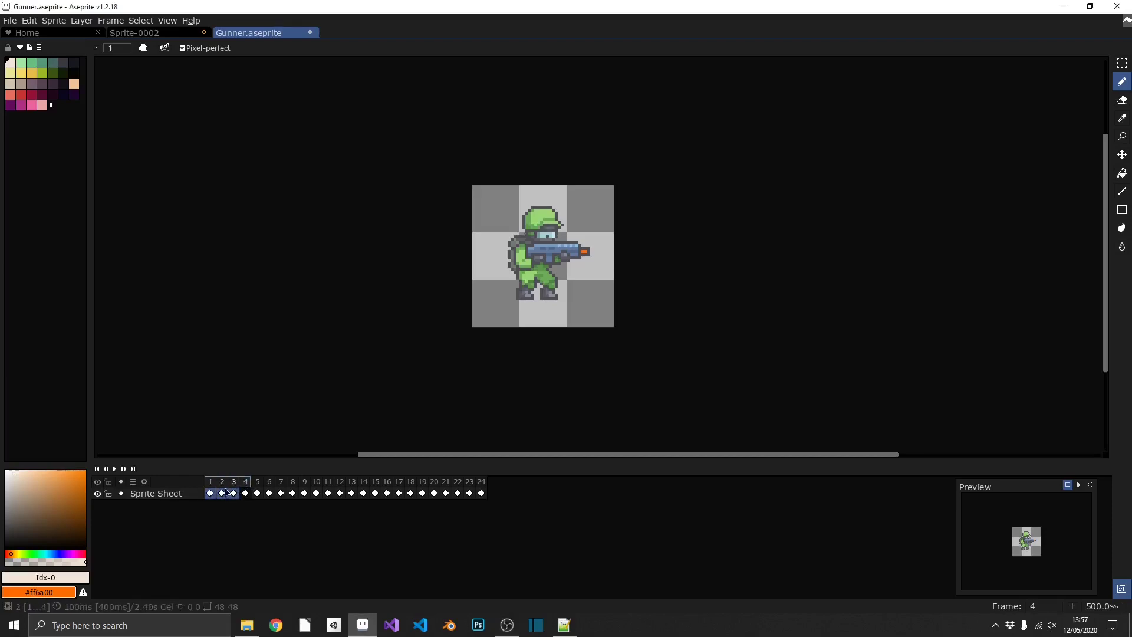
pyautogui.rightClick(222, 483)
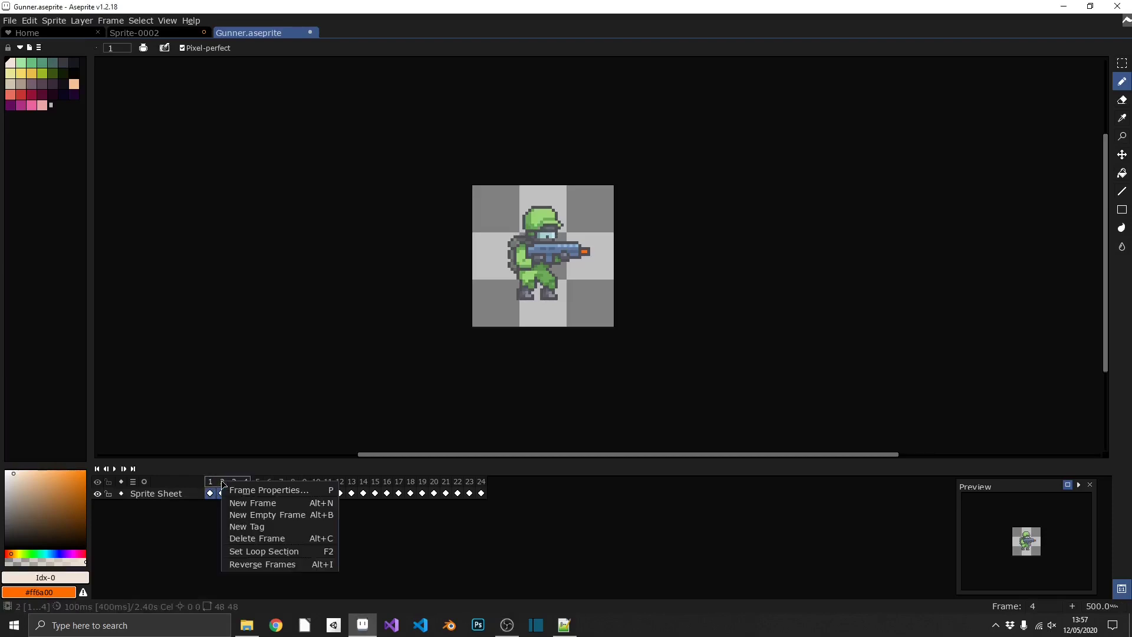
pyautogui.click(255, 526)
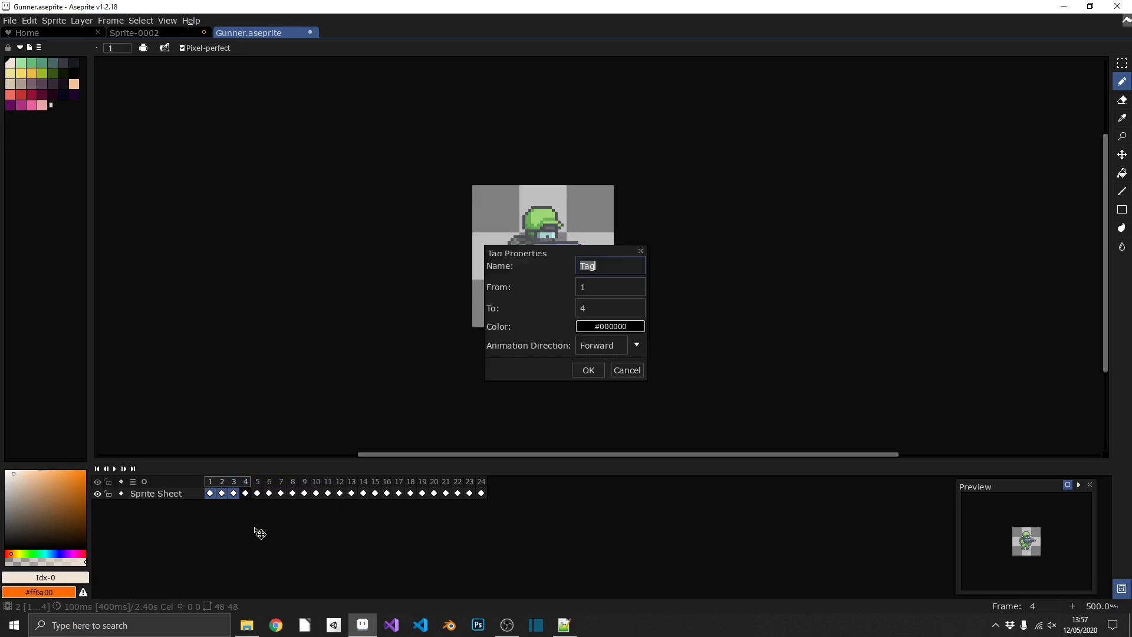
pyautogui.write('IDLE')
pyautogui.click(610, 326)
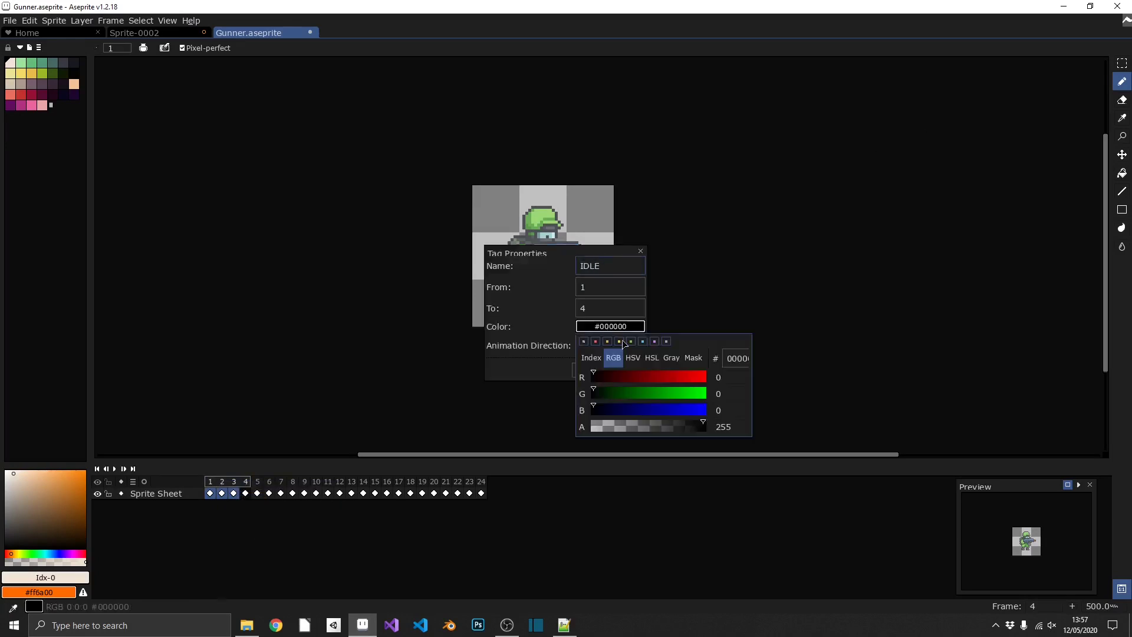
pyautogui.moveTo(592, 376); pyautogui.dragTo(711, 376)
pyautogui.click(581, 322)
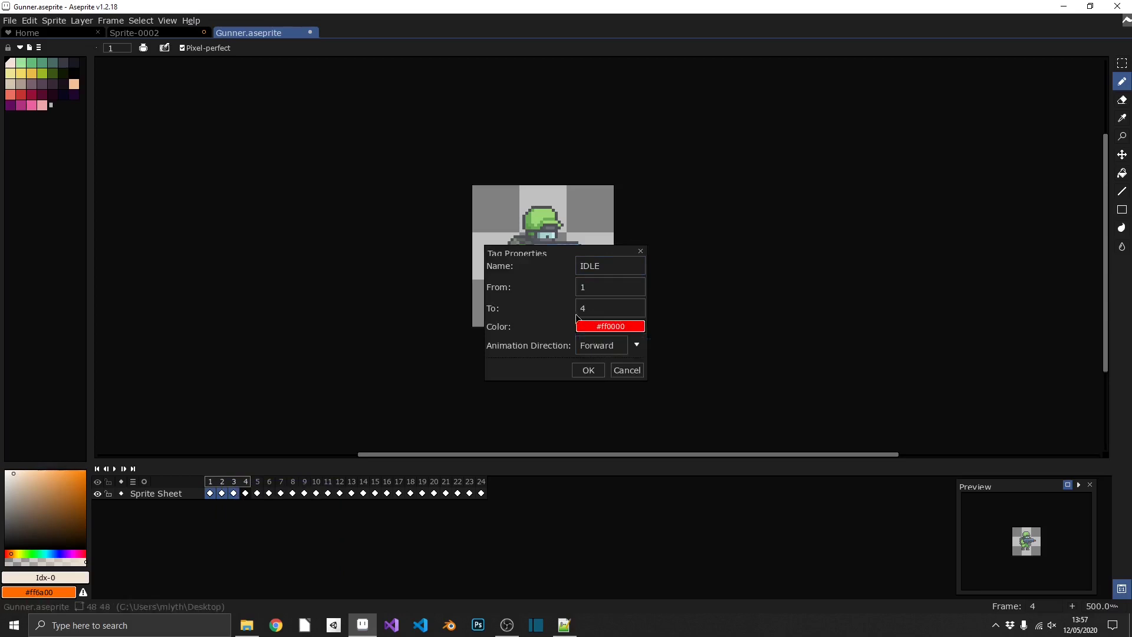
pyautogui.click(583, 369)
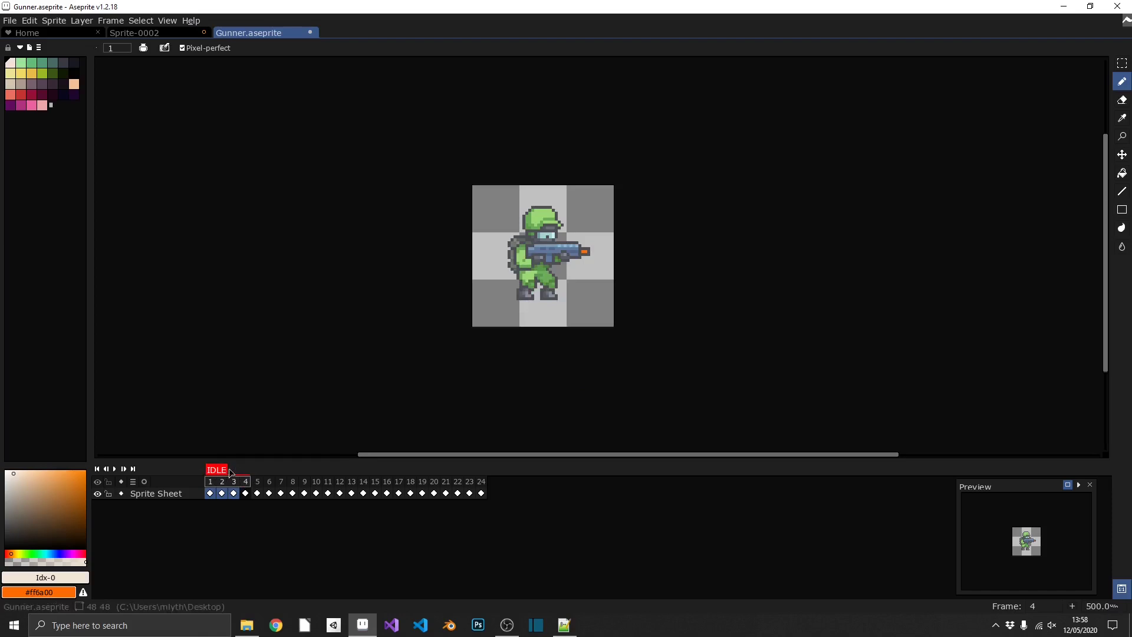
# Tag frames 5 to 7 as JUMP with the green colour #00ff00.
pyautogui.click(257, 484)
pyautogui.moveTo(259, 484); pyautogui.dragTo(282, 491)
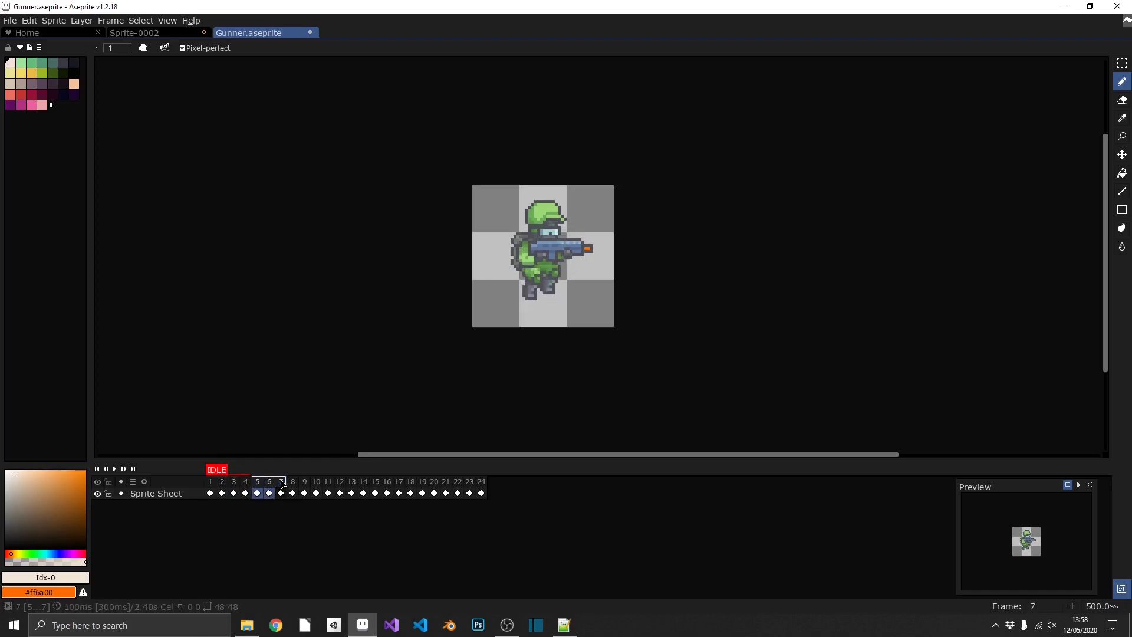
pyautogui.rightClick(281, 489)
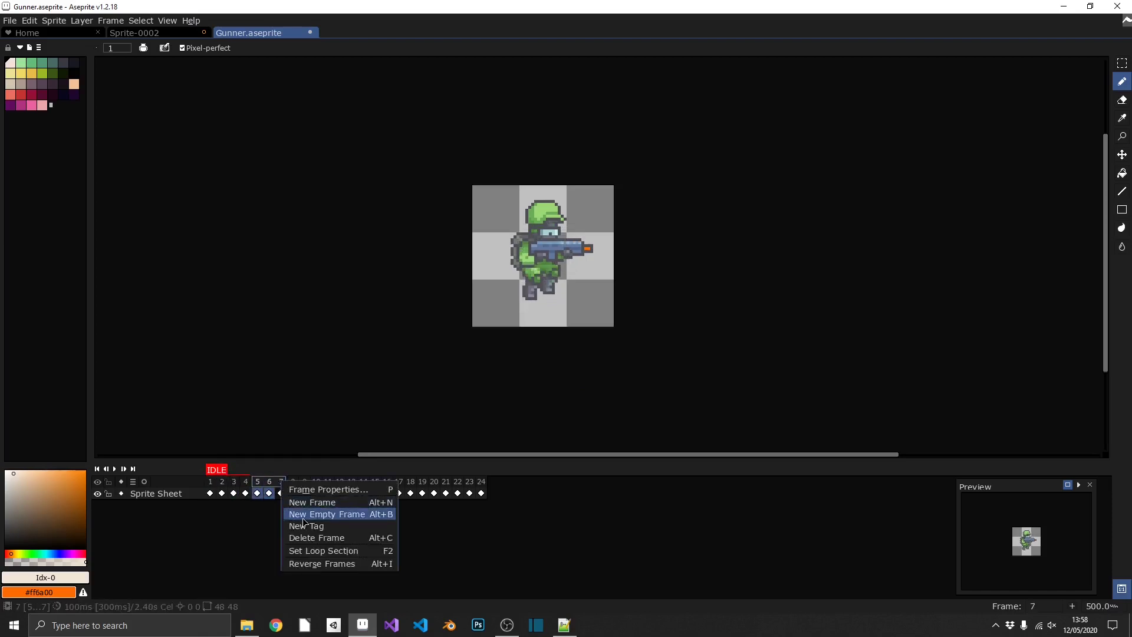
pyautogui.click(327, 528)
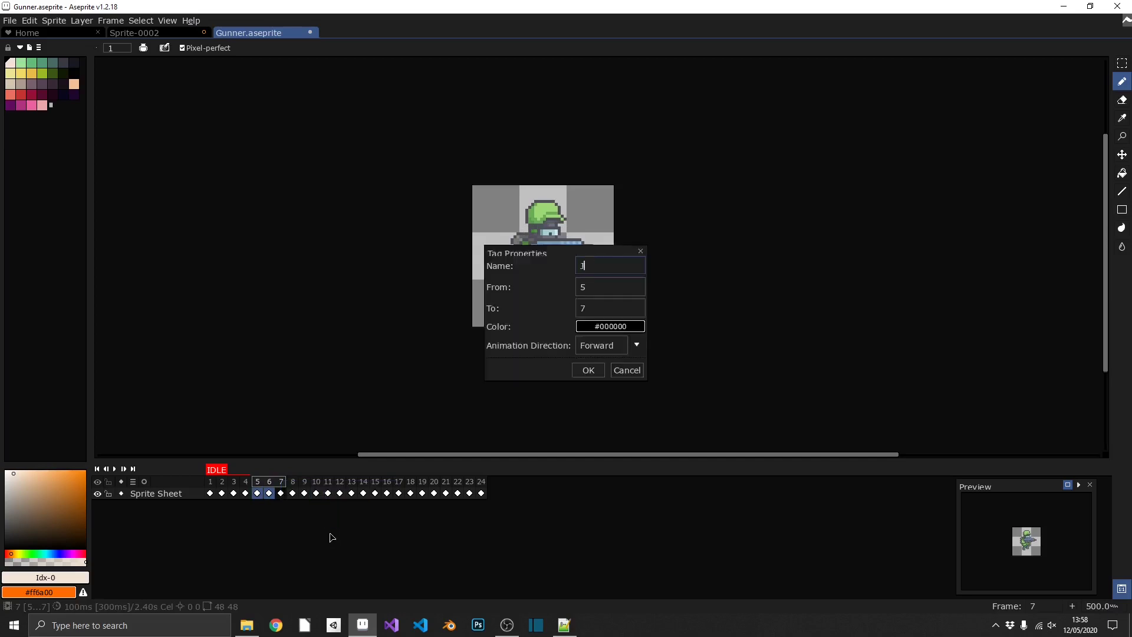
pyautogui.click(611, 326)
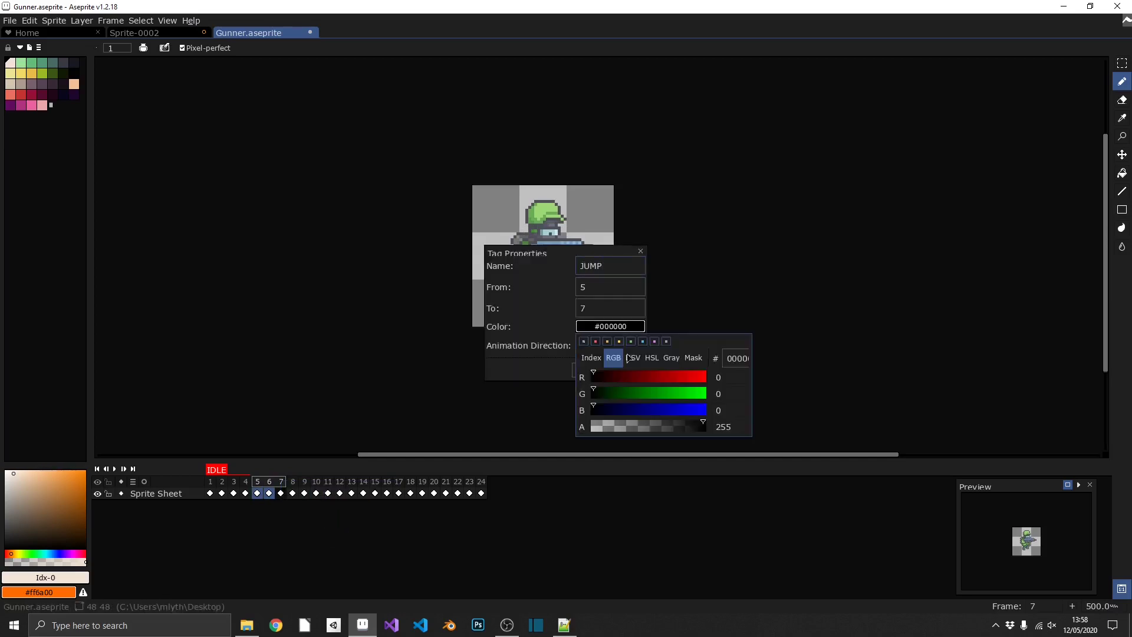
pyautogui.moveTo(607, 390); pyautogui.dragTo(718, 383)
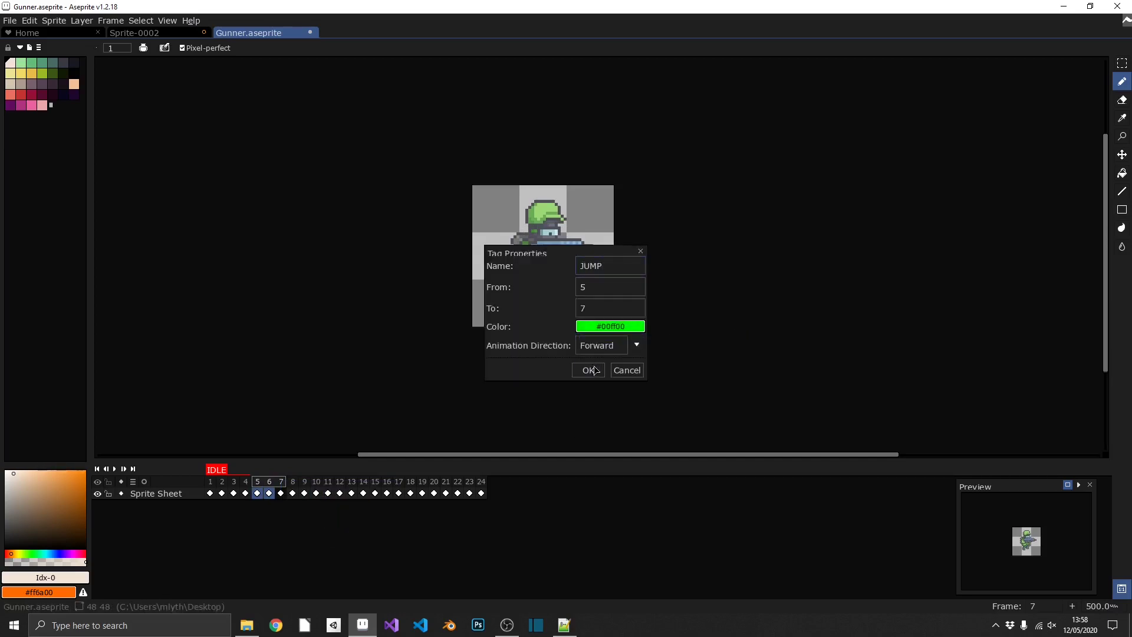
pyautogui.click(591, 370)
# Play the IDLE section from frame 1, then play the JUMP section from frame 5.
pyautogui.click(210, 481)
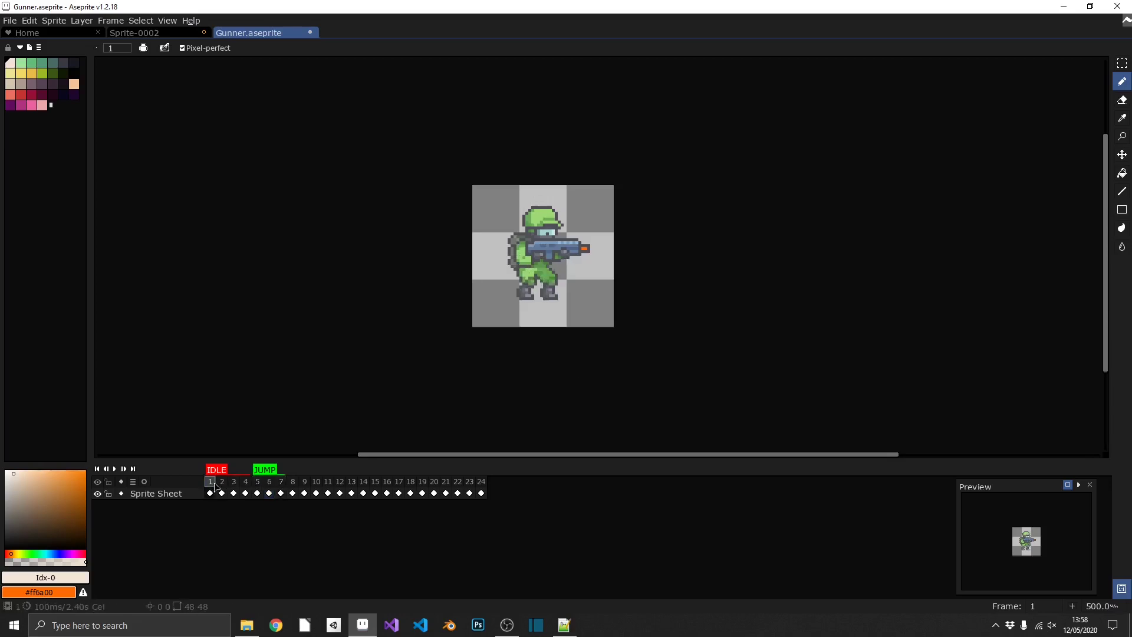
pyautogui.press('Return')
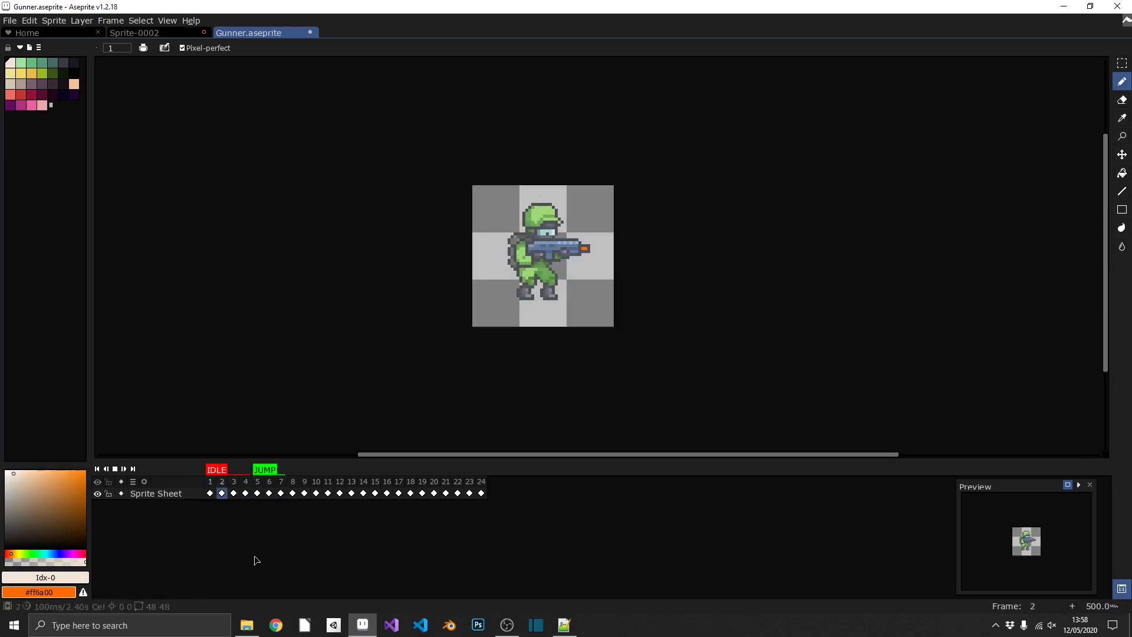
pyautogui.press('Return')
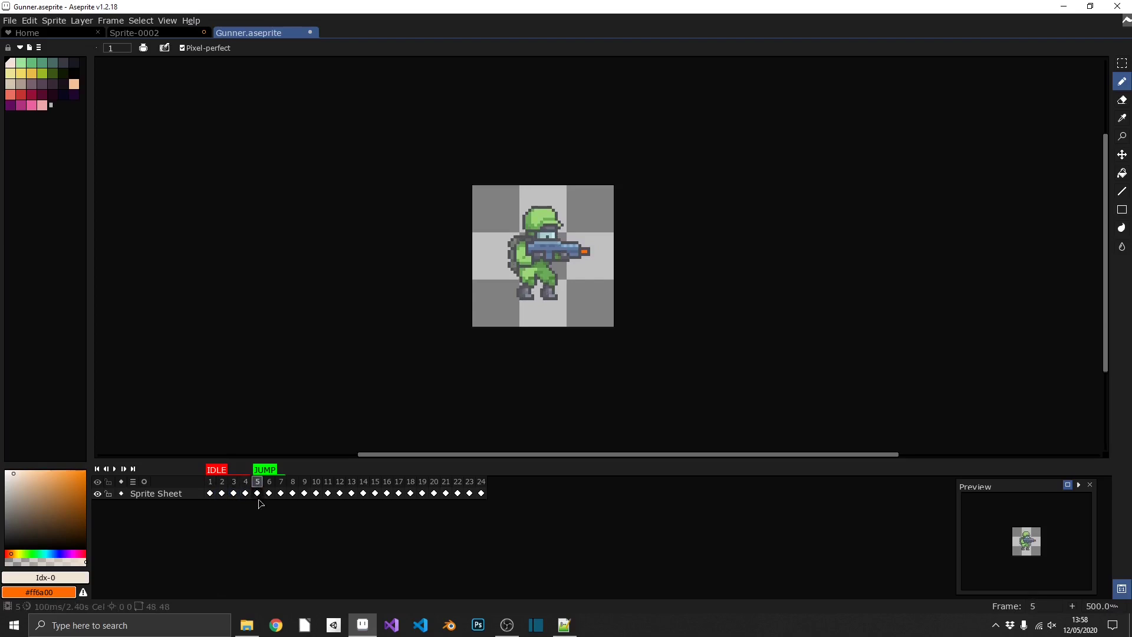
pyautogui.press('Return')
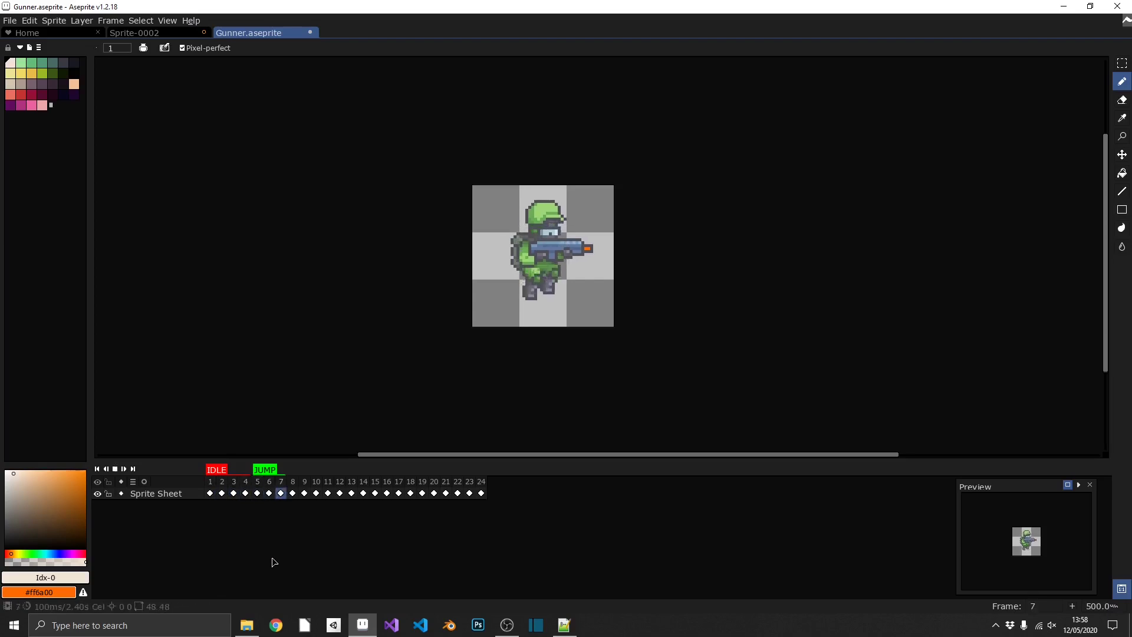
pyautogui.press('Return')
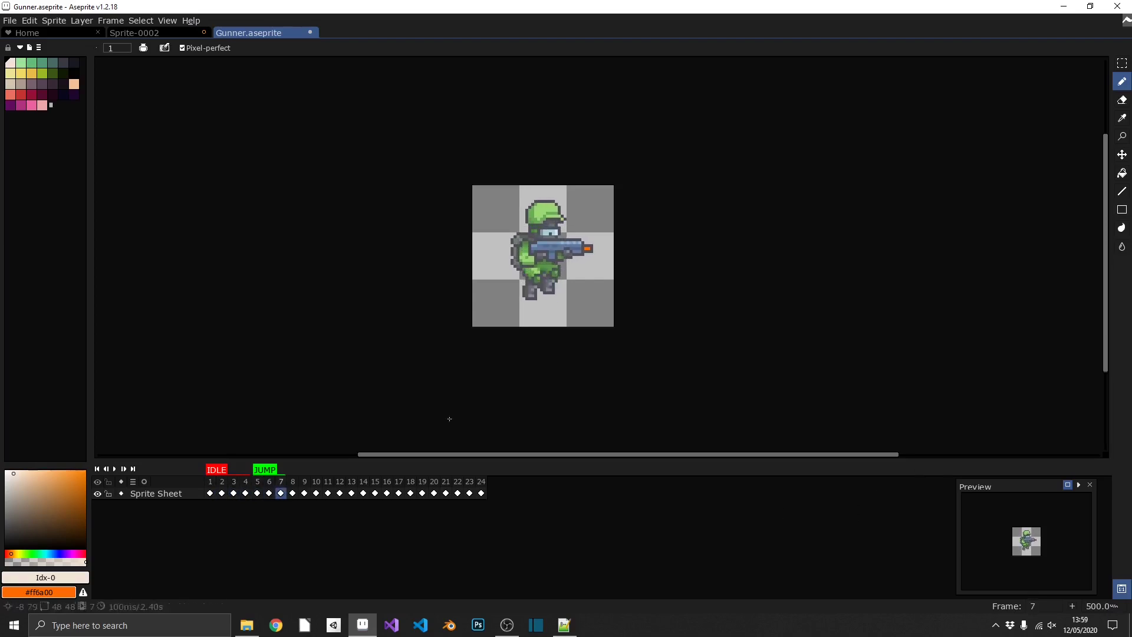
# Preview the sprite sheet export limited to the IDLE tag's frames and then to the JUMP tag's frames.
pyautogui.click(11, 20)
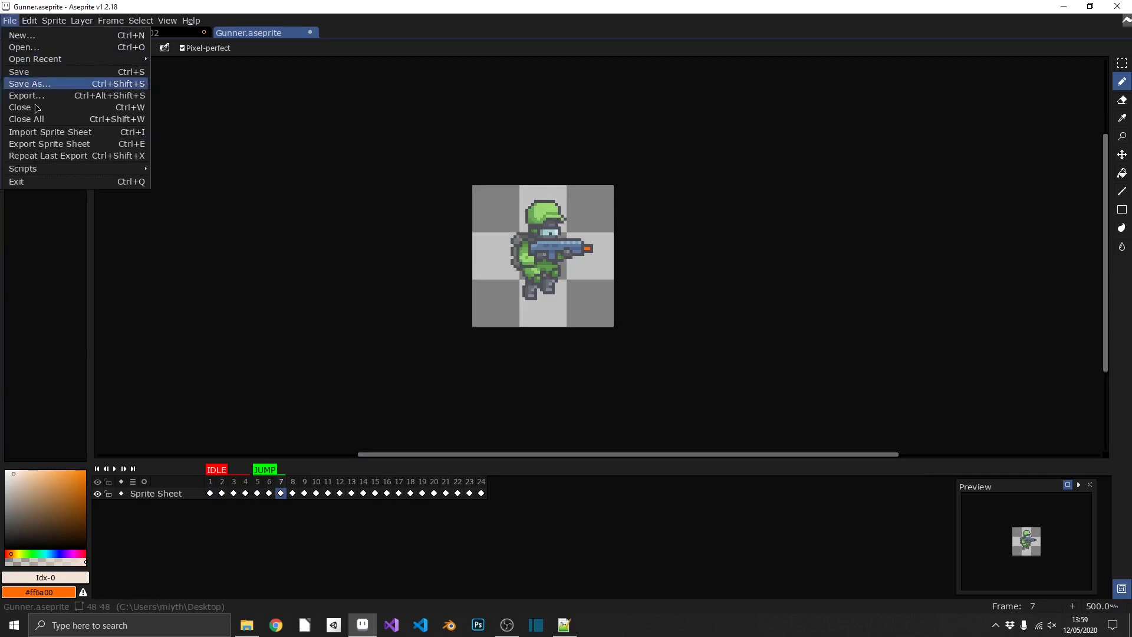
pyautogui.click(51, 144)
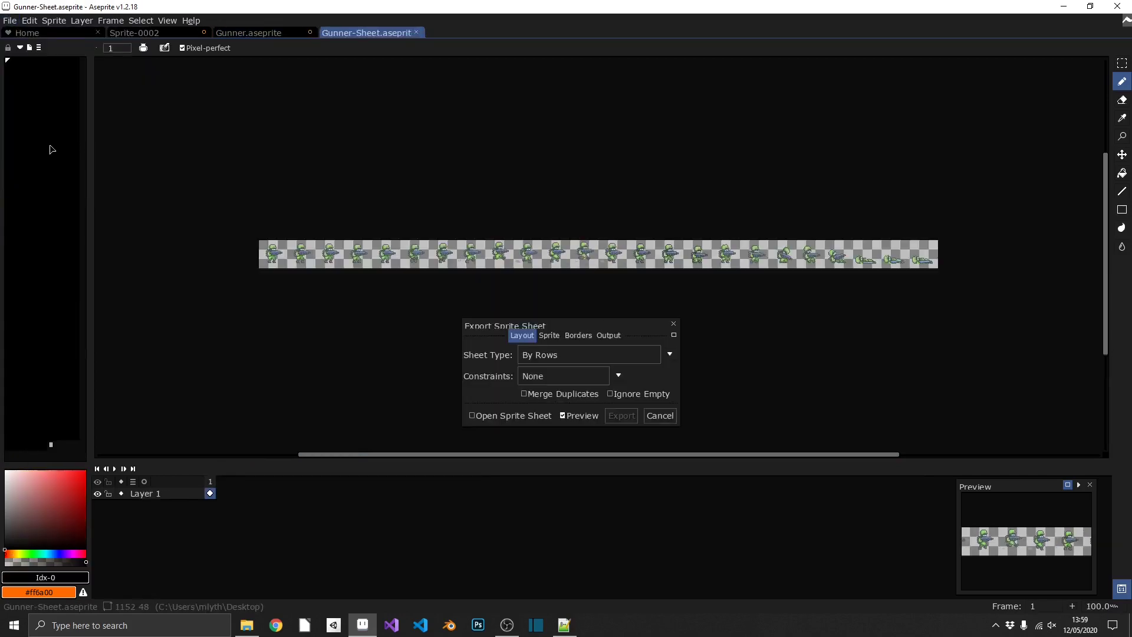
pyautogui.click(549, 336)
pyautogui.click(561, 380)
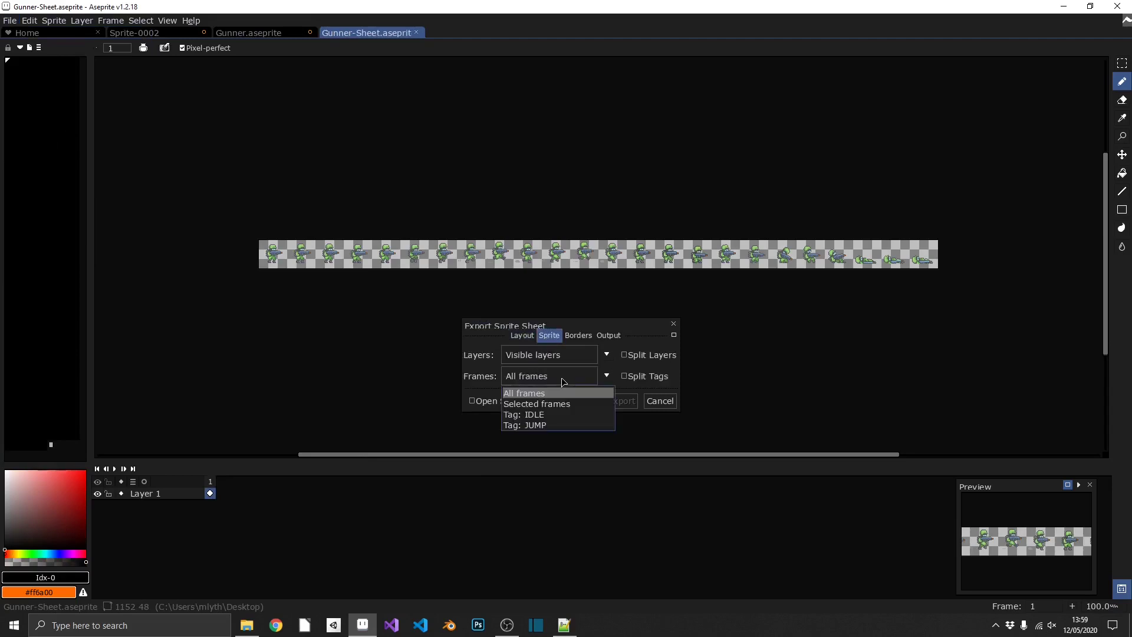
pyautogui.click(541, 419)
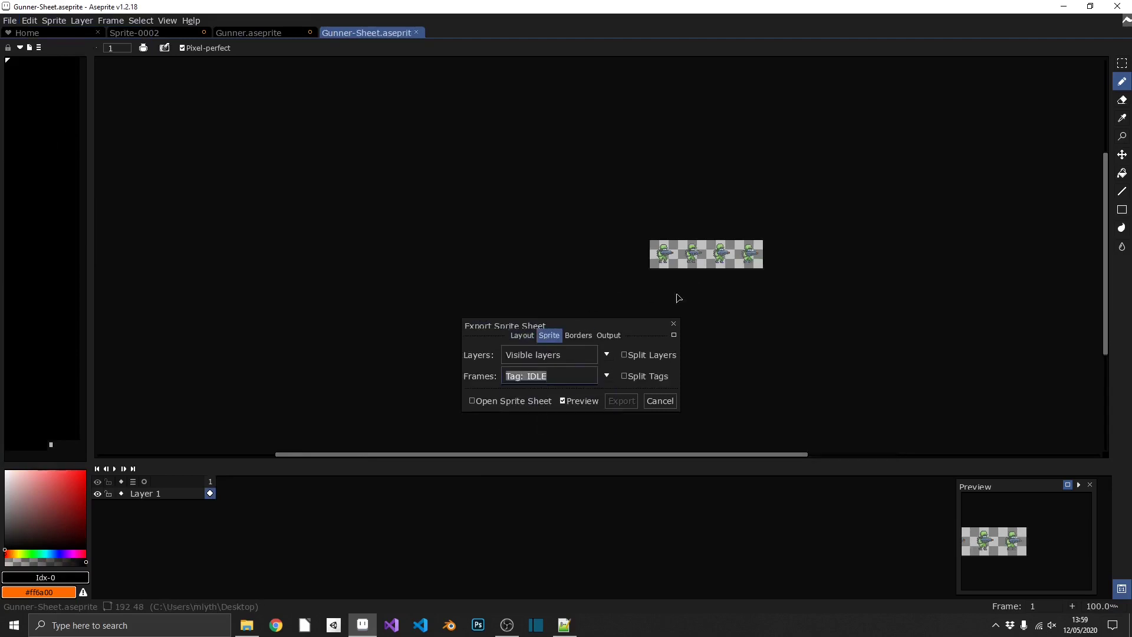
pyautogui.click(555, 378)
pyautogui.click(547, 425)
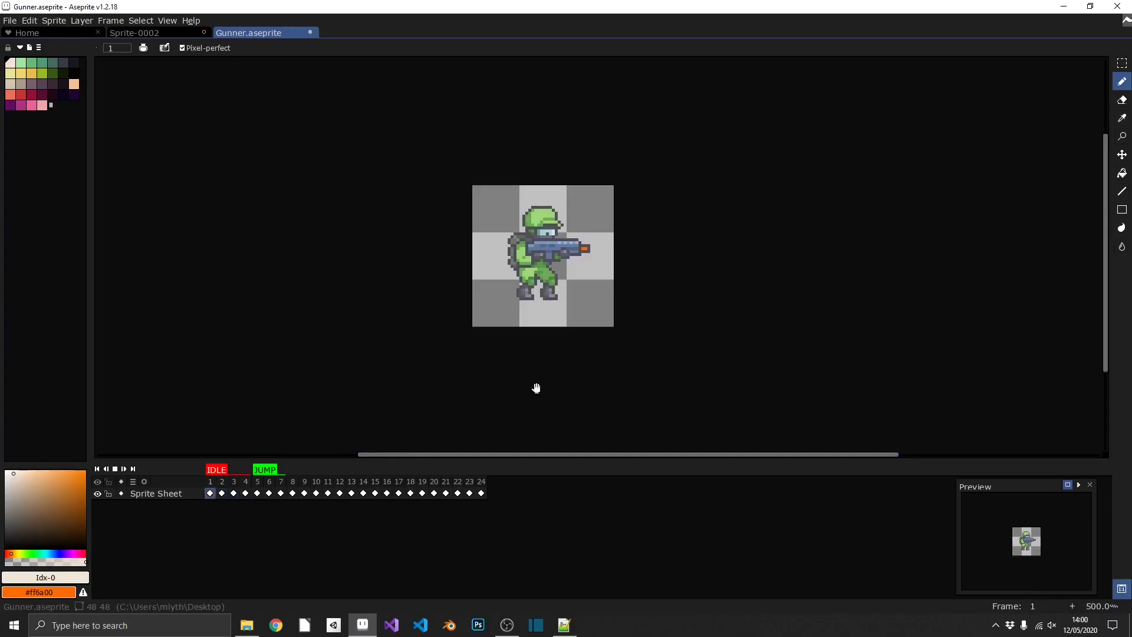
# Apply a constant frame rate of 100 milliseconds per frame to all 24 soldier frames.
pyautogui.click(122, 25)
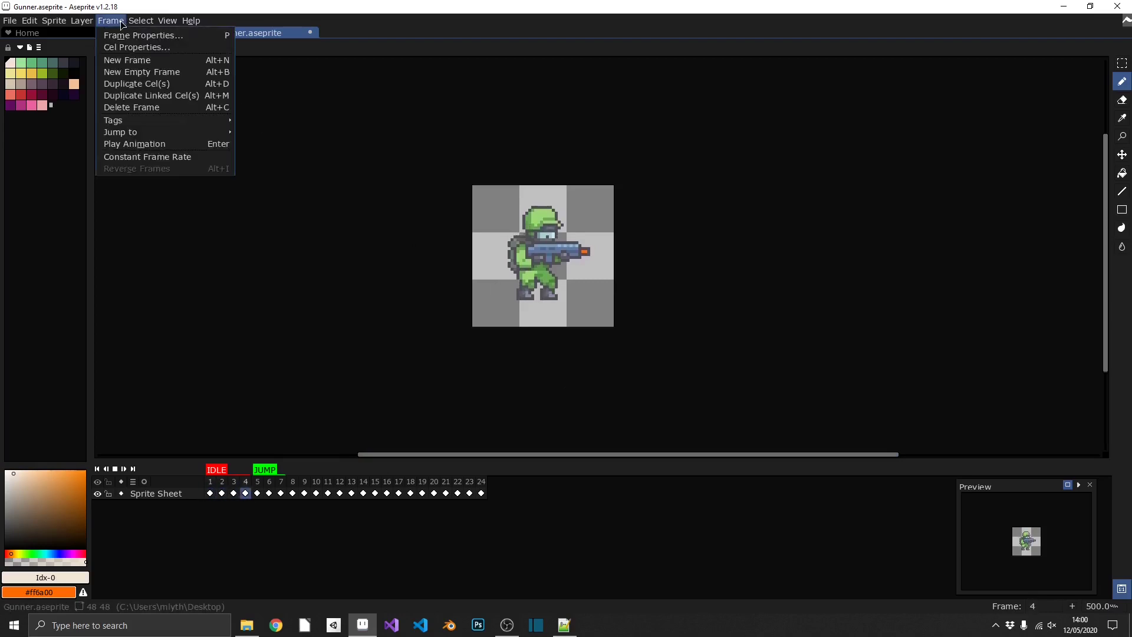
pyautogui.click(171, 157)
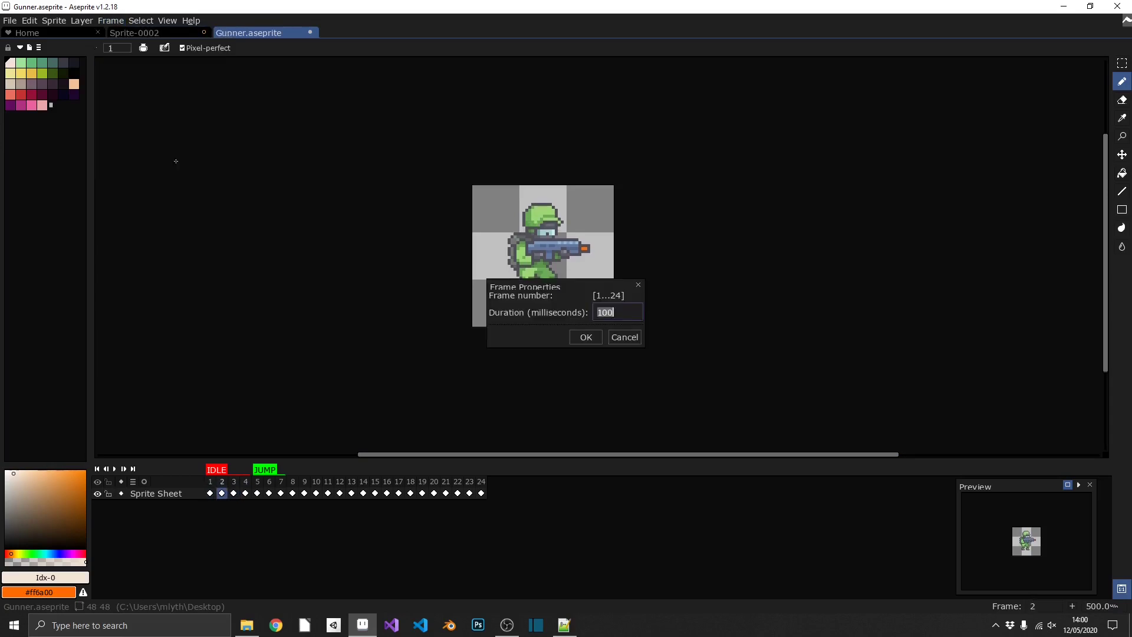
pyautogui.click(582, 339)
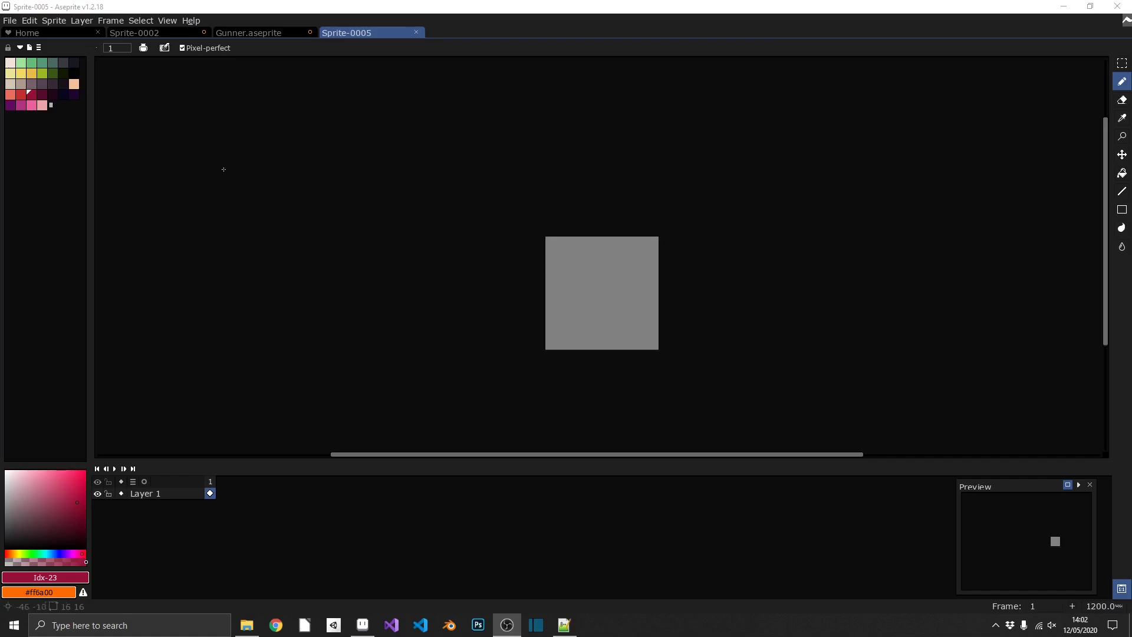
# Set the blank 16 by 16 sprite's tiled mode to Tiled in X Axis.
pyautogui.click(151, 22)
pyautogui.moveTo(167, 22)
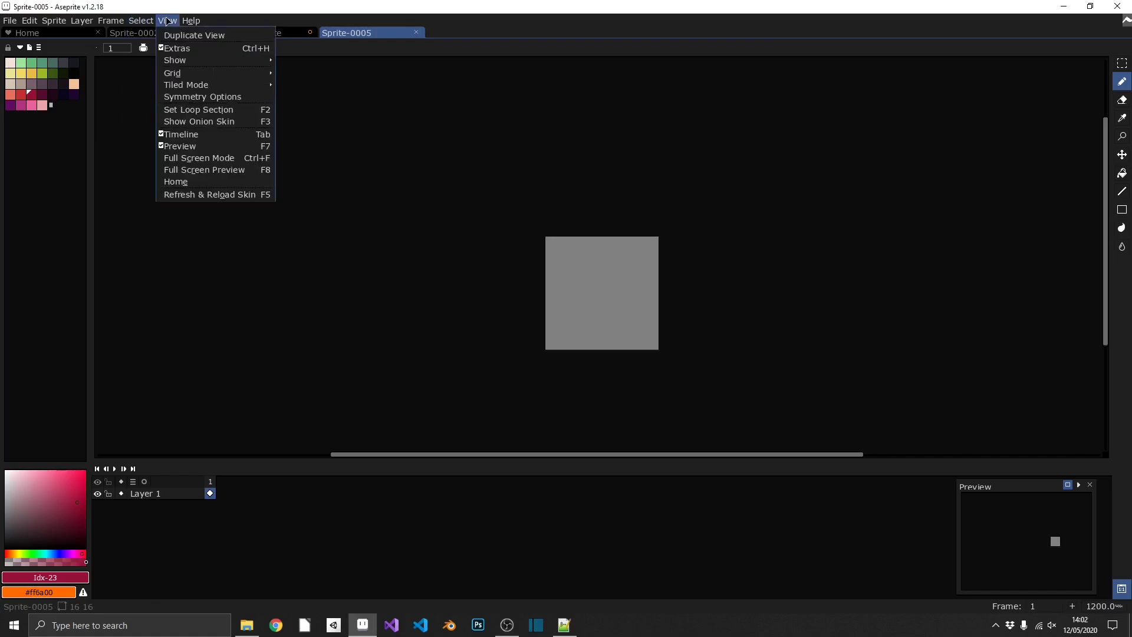
pyautogui.moveTo(214, 91)
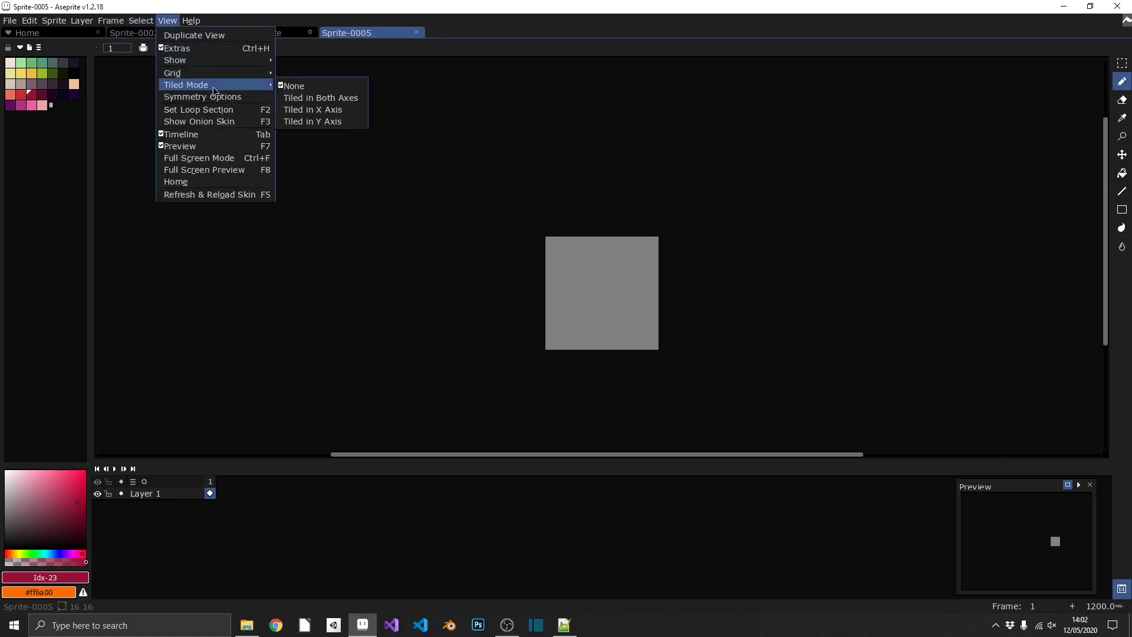
pyautogui.click(318, 110)
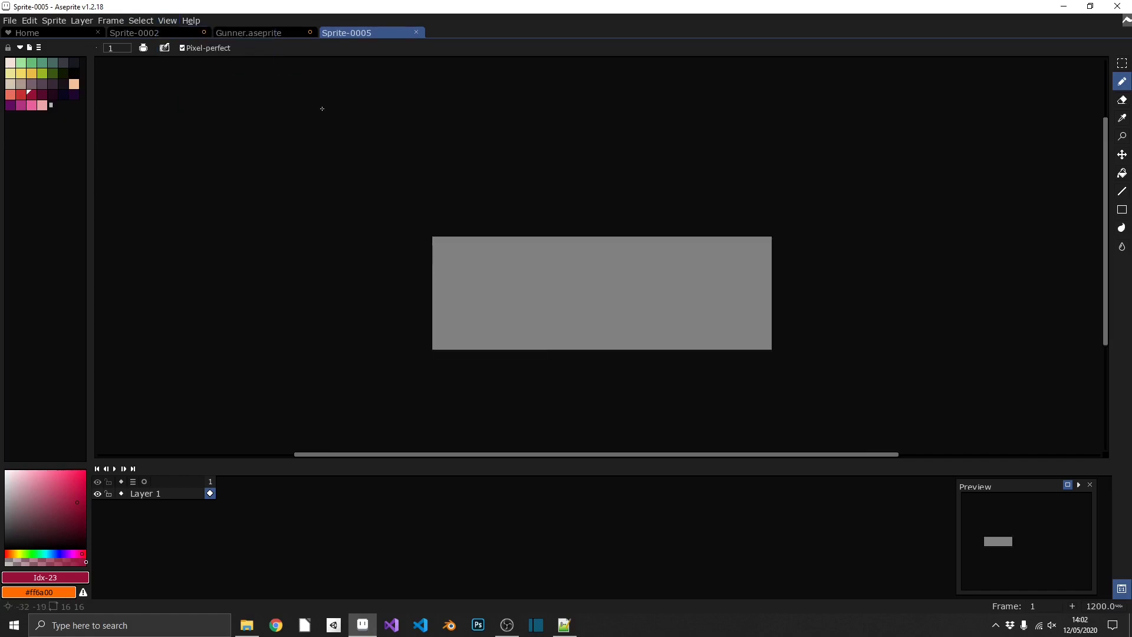
# Show the grid and draw a curvy dark red (Idx-23) pencil line across the full width of the tile.
pyautogui.click(606, 254)
pyautogui.hotkey('ctrl', 'h')
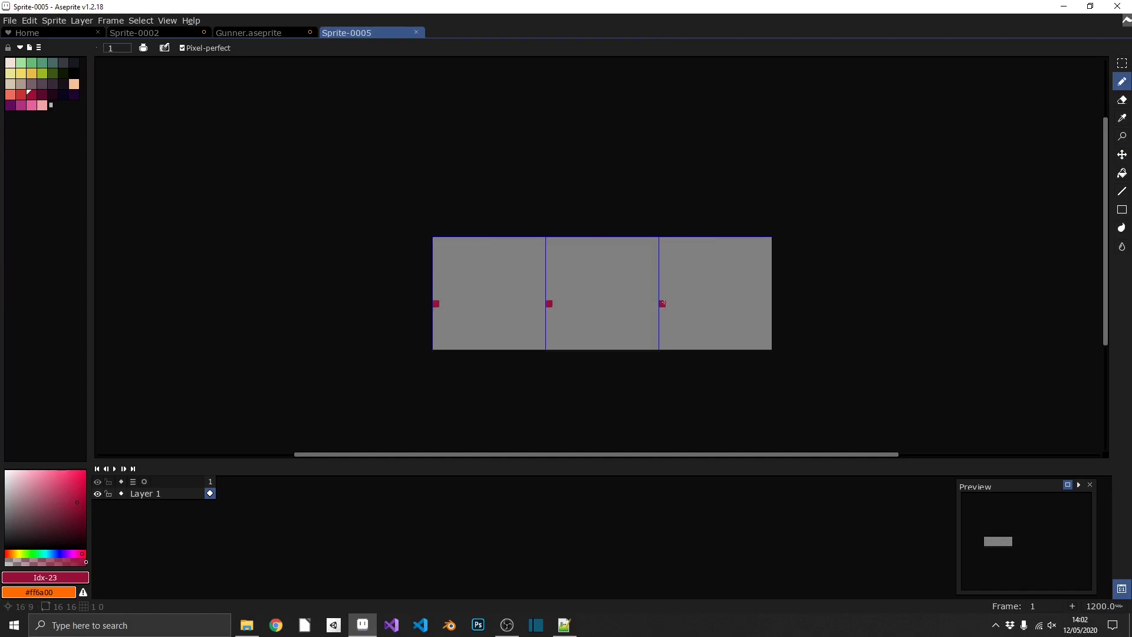
pyautogui.moveTo(663, 303)
pyautogui.mouseDown()
pyautogui.moveTo(686, 303)
pyautogui.moveTo(699, 274)
pyautogui.moveTo(718, 274)
pyautogui.moveTo(720, 306)
pyautogui.moveTo(699, 325)
pyautogui.moveTo(734, 331)
pyautogui.moveTo(749, 303)
pyautogui.moveTo(768, 303)
pyautogui.mouseUp()
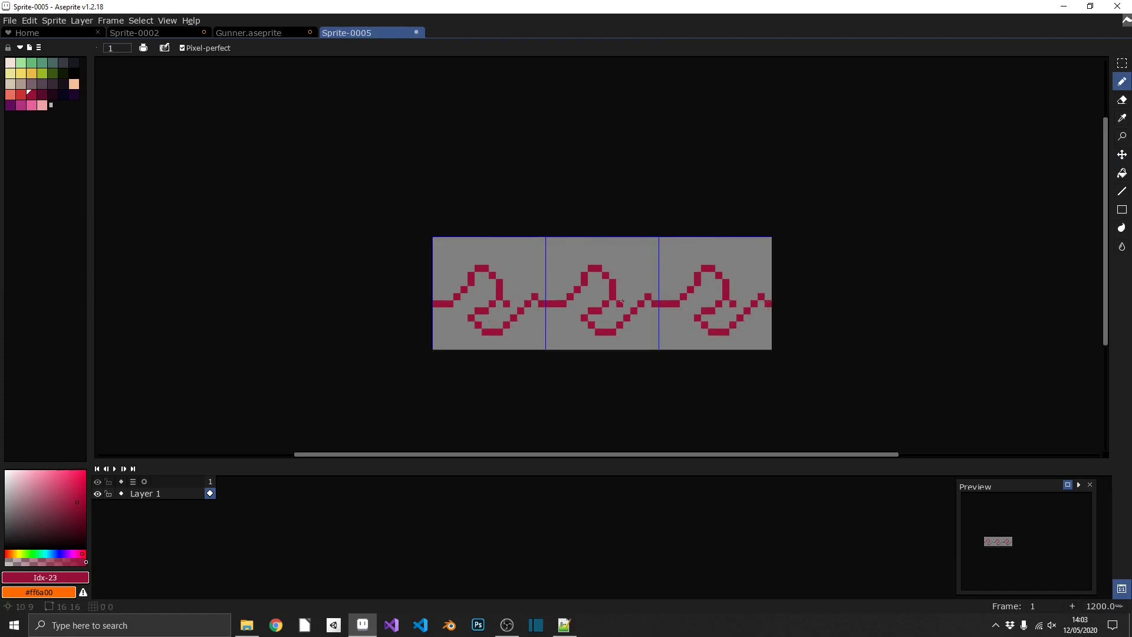
pyautogui.scroll(-5, 754, 313)
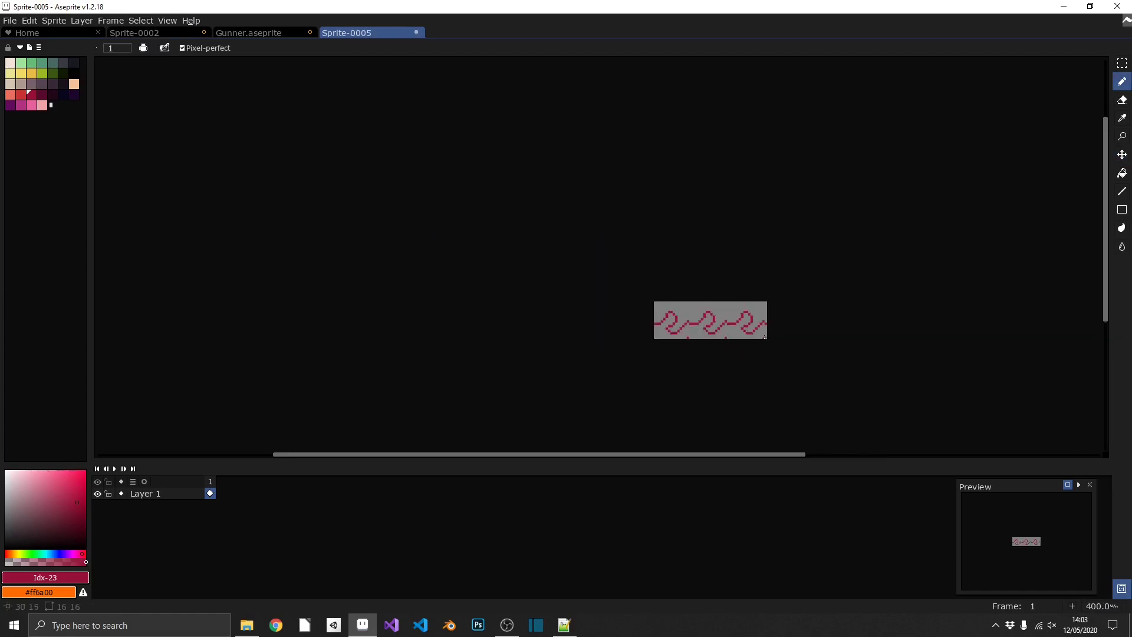
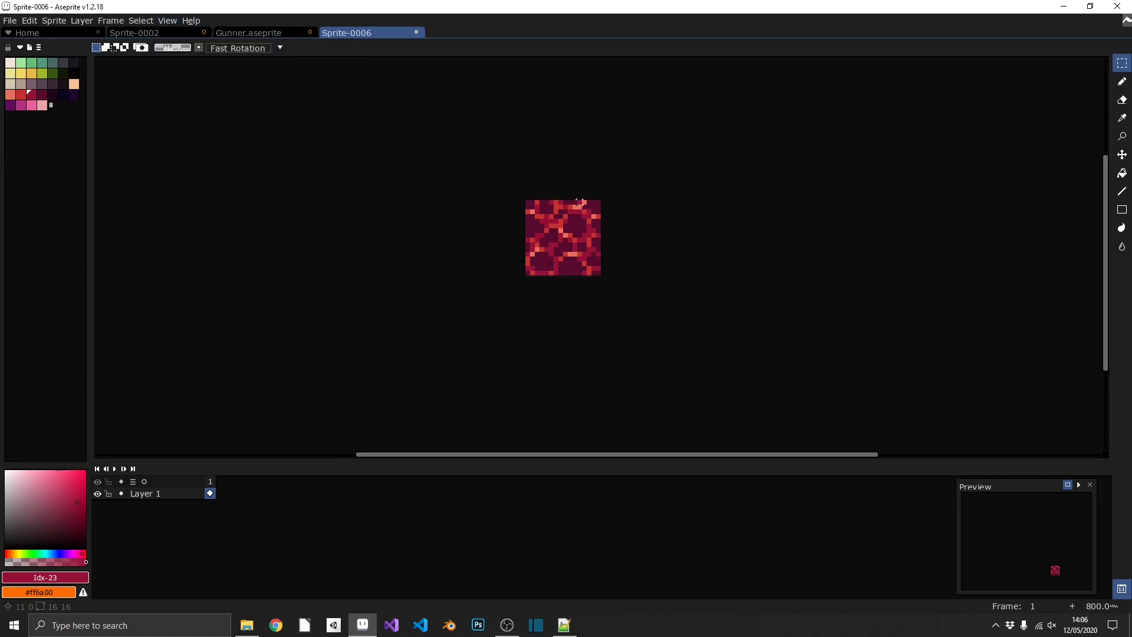
# Copy the entire 16 by 16 lava tile and create a new transparent RGBA sprite 48 pixels wide and 16 pixels high.
pyautogui.hotkey('ctrl', 'a')
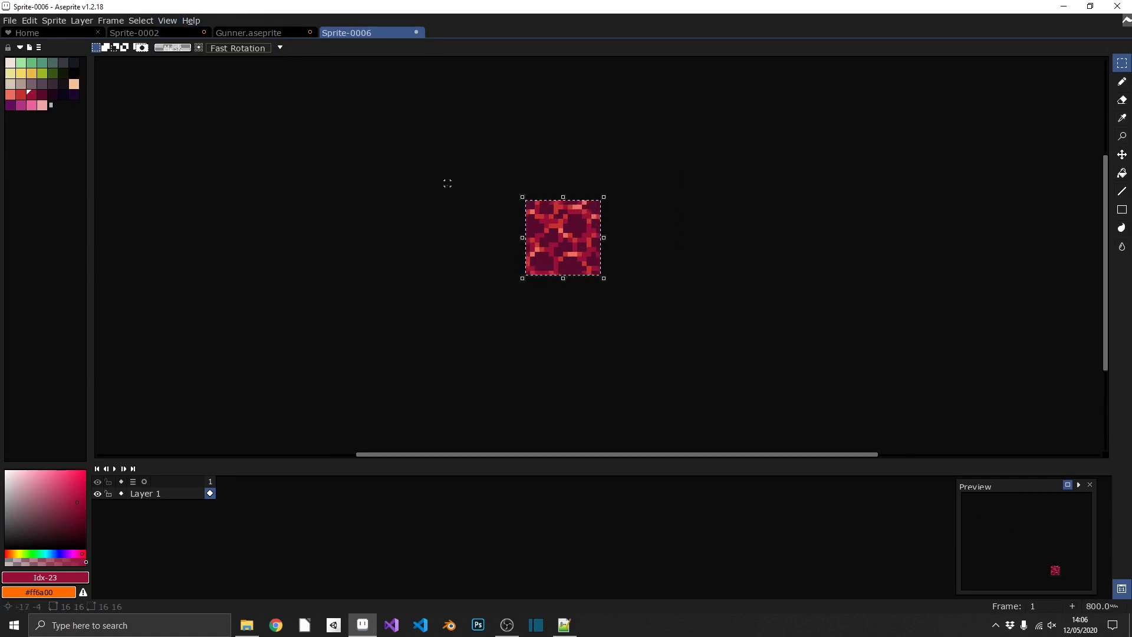
pyautogui.click(10, 21)
pyautogui.click(13, 36)
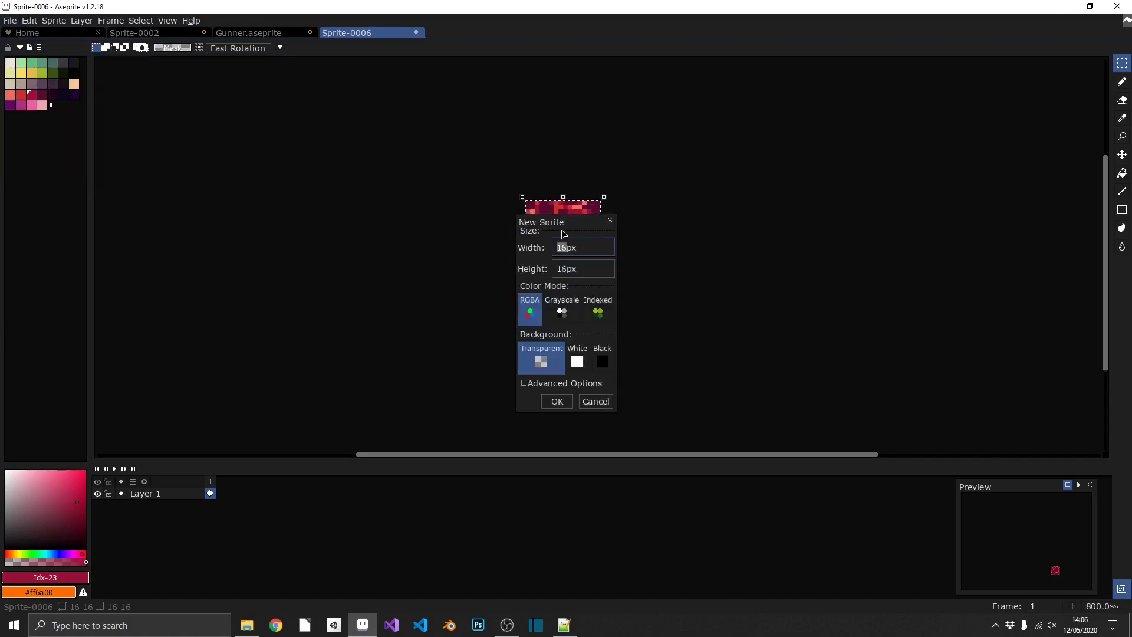
pyautogui.write('48')
pyautogui.click(557, 401)
# Fill the 48 by 16 sprite with three copies of the lava tile placed side by side.
pyautogui.scroll(3, 639, 286)
pyautogui.hotkey('ctrl', 'v')
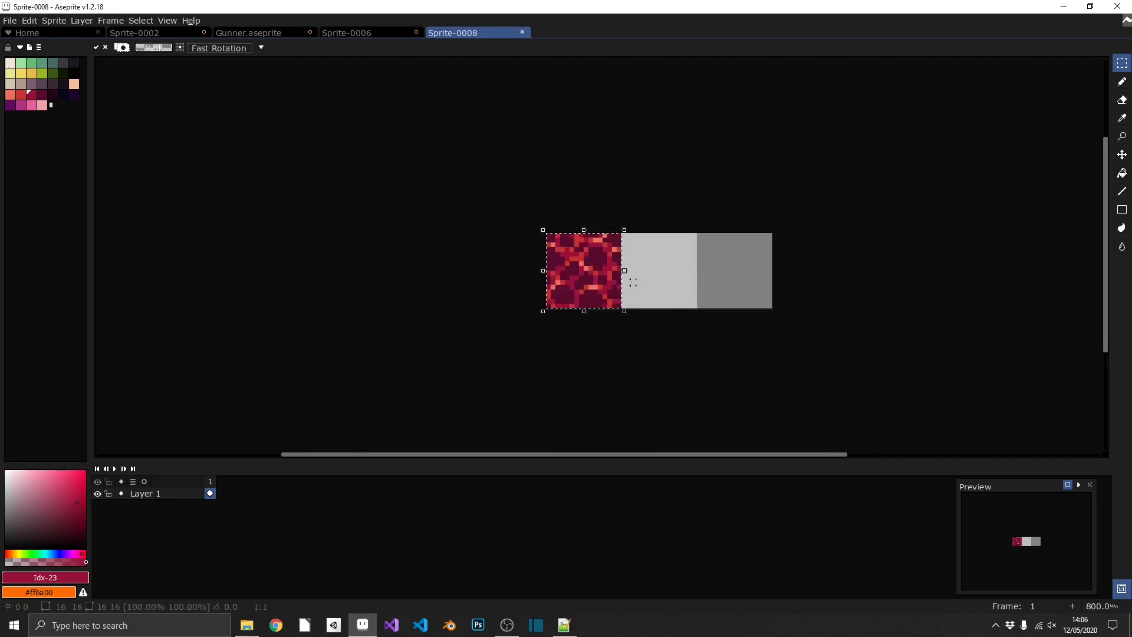
pyautogui.hotkey('ctrl', 'v')
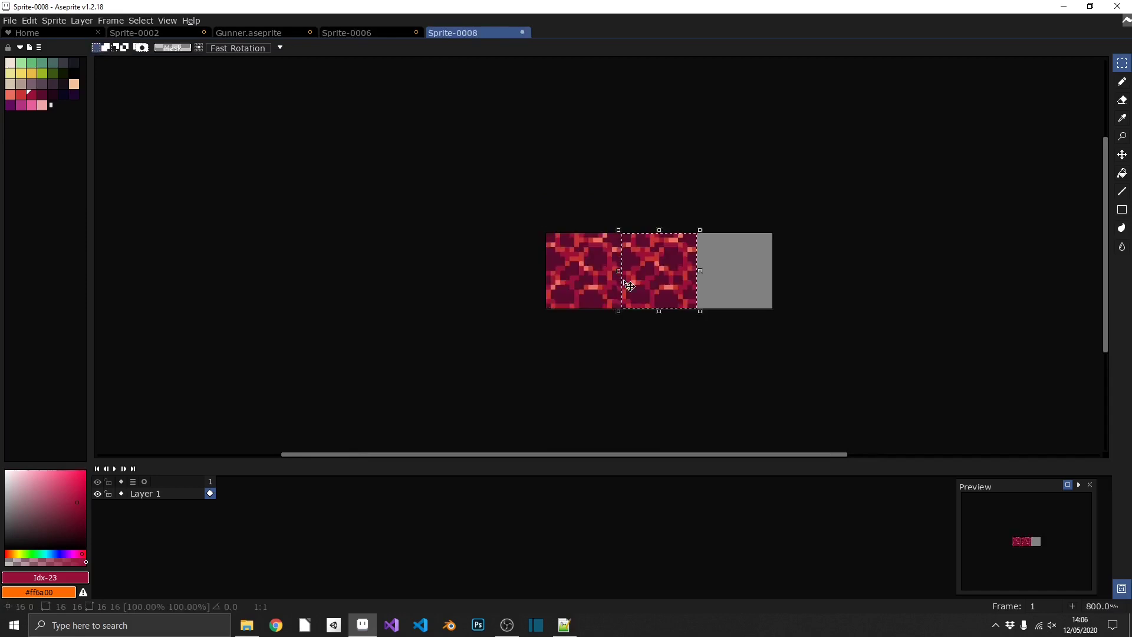
pyautogui.hotkey('ctrl', 'v')
pyautogui.click(623, 277)
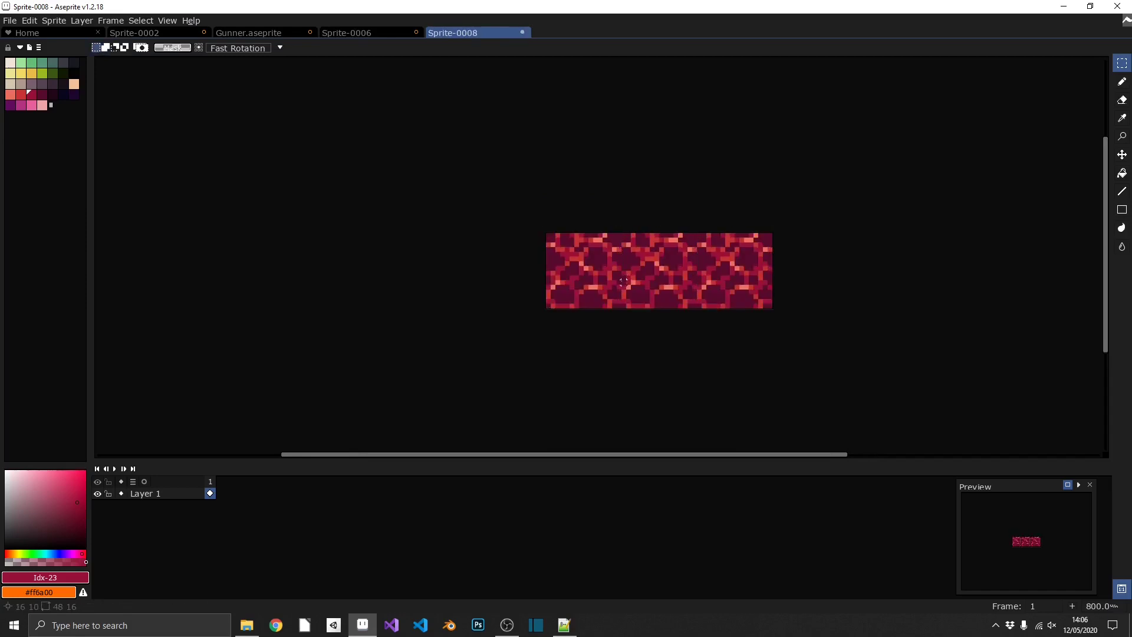
# Select the middle 16 by 16 tile of the lava strip and compare it with the original tile in Sprite-0006.
pyautogui.scroll(3, 623, 282)
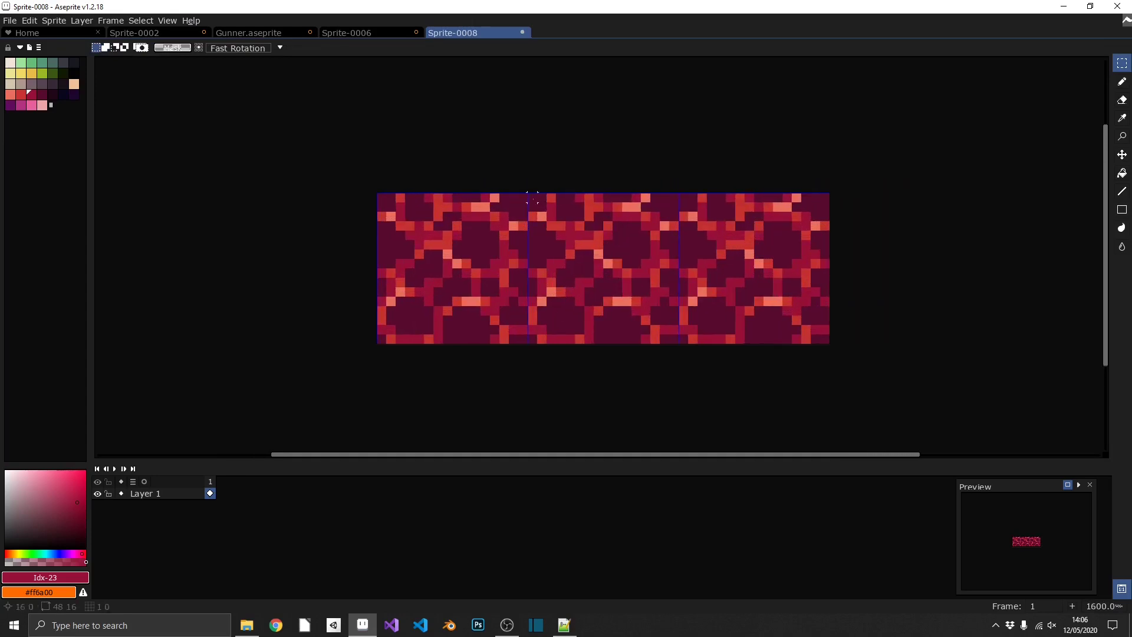
pyautogui.moveTo(532, 198); pyautogui.dragTo(679, 343)
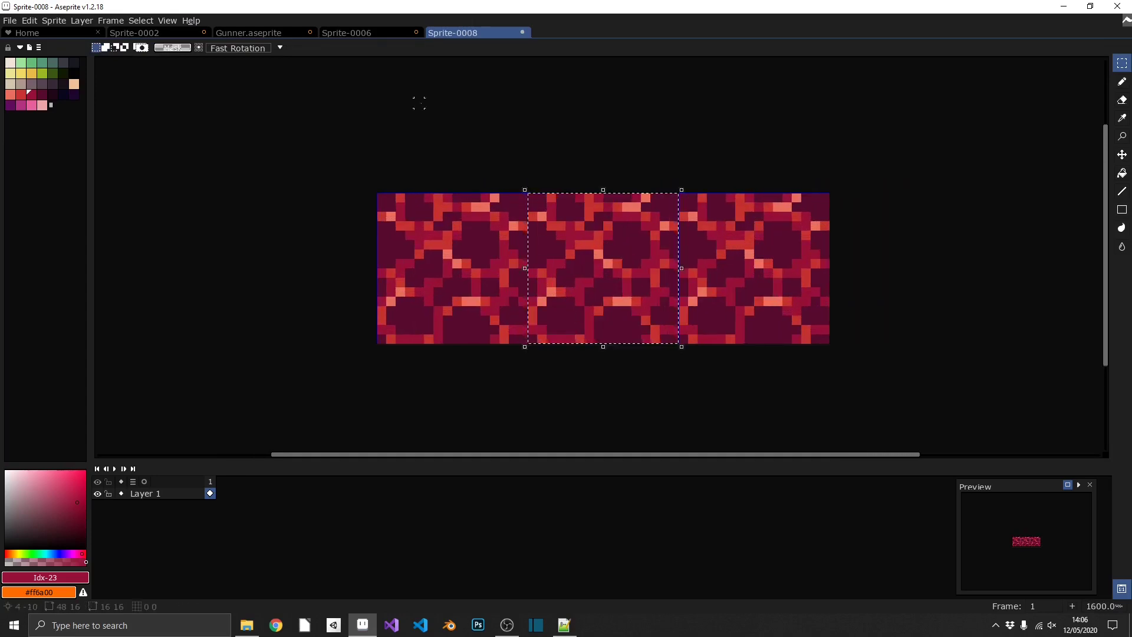
pyautogui.click(372, 33)
pyautogui.click(503, 118)
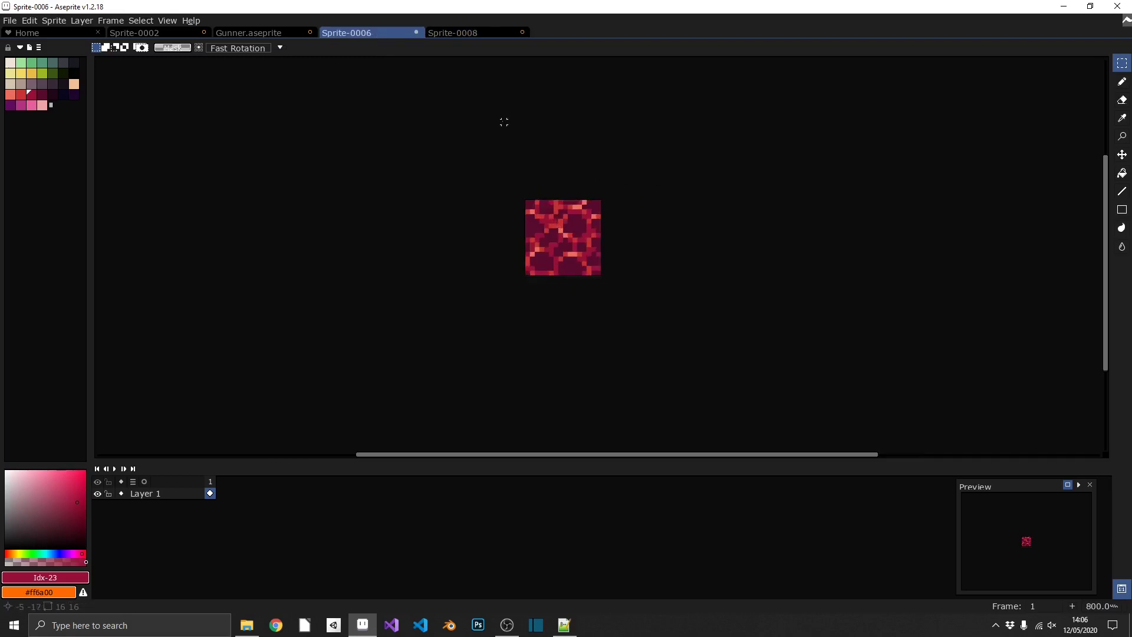
pyautogui.click(472, 33)
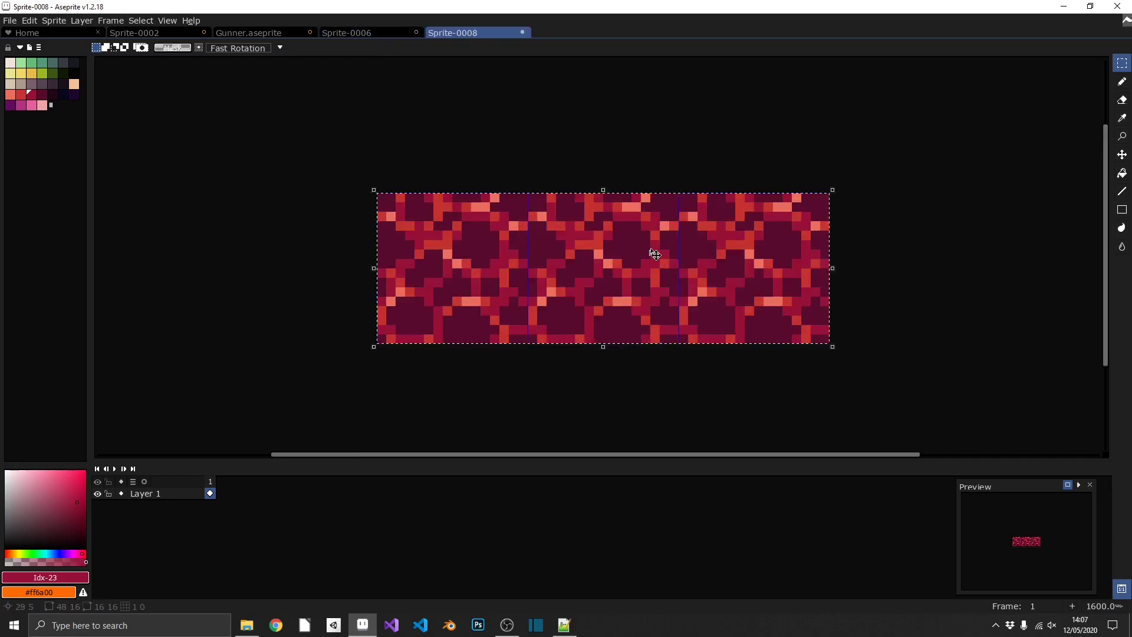
# Shift the whole lava strip 2 pixels to the right and deselect it.
pyautogui.press('Right')
pyautogui.press('Right')
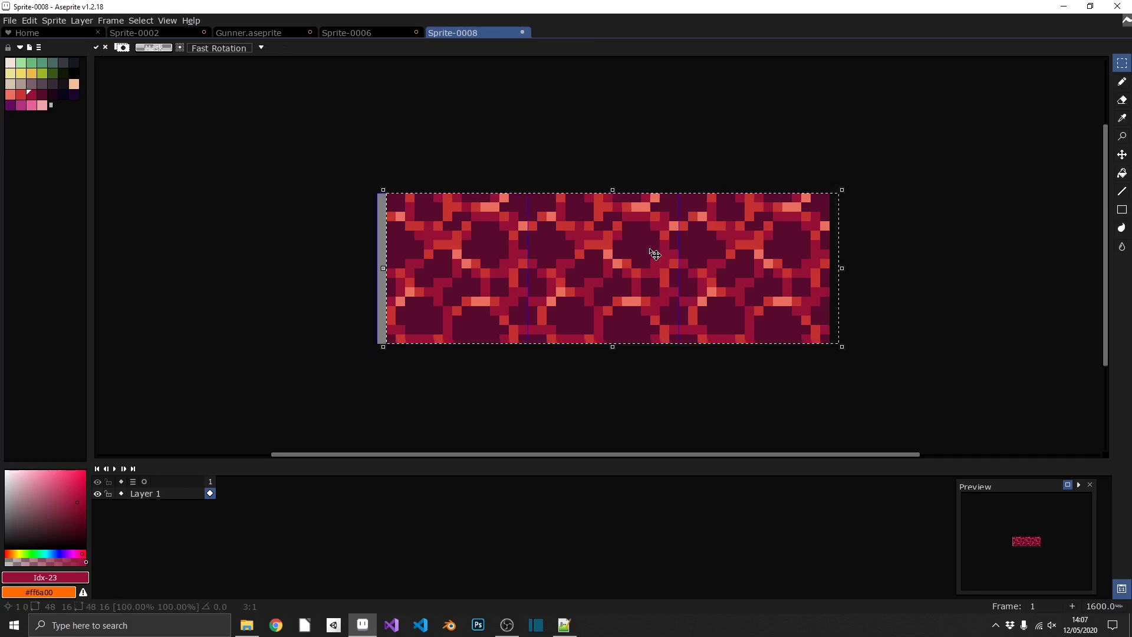
pyautogui.hotkey('ctrl', 'd')
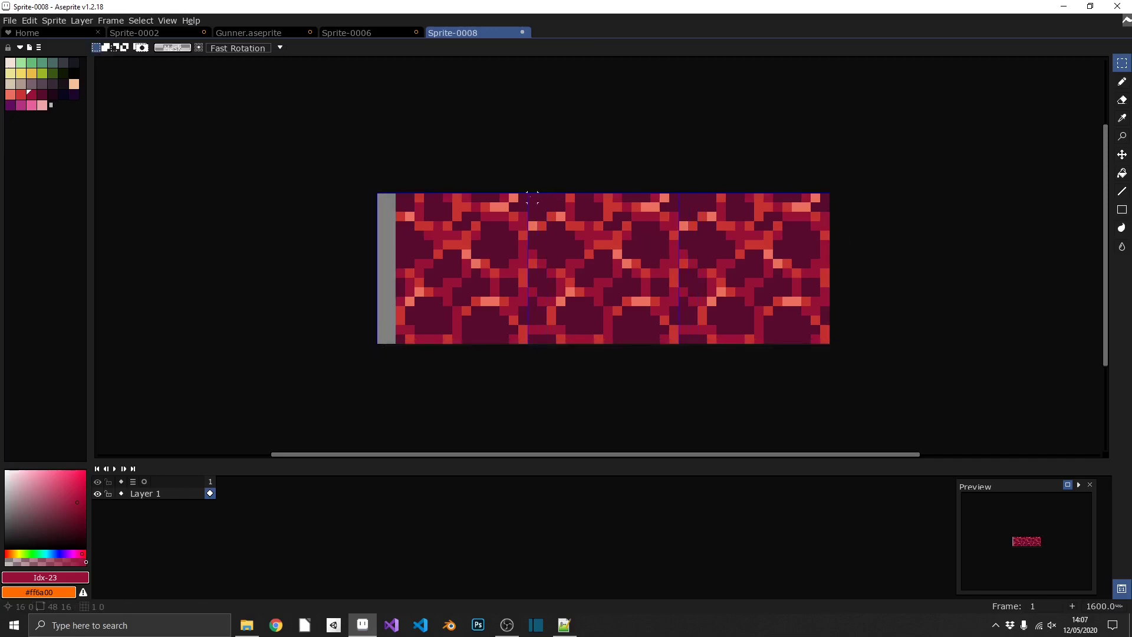
# Copy the strip's middle 16 by 16 area into a new second frame of Sprite-0006.
pyautogui.moveTo(529, 193); pyautogui.dragTo(678, 342)
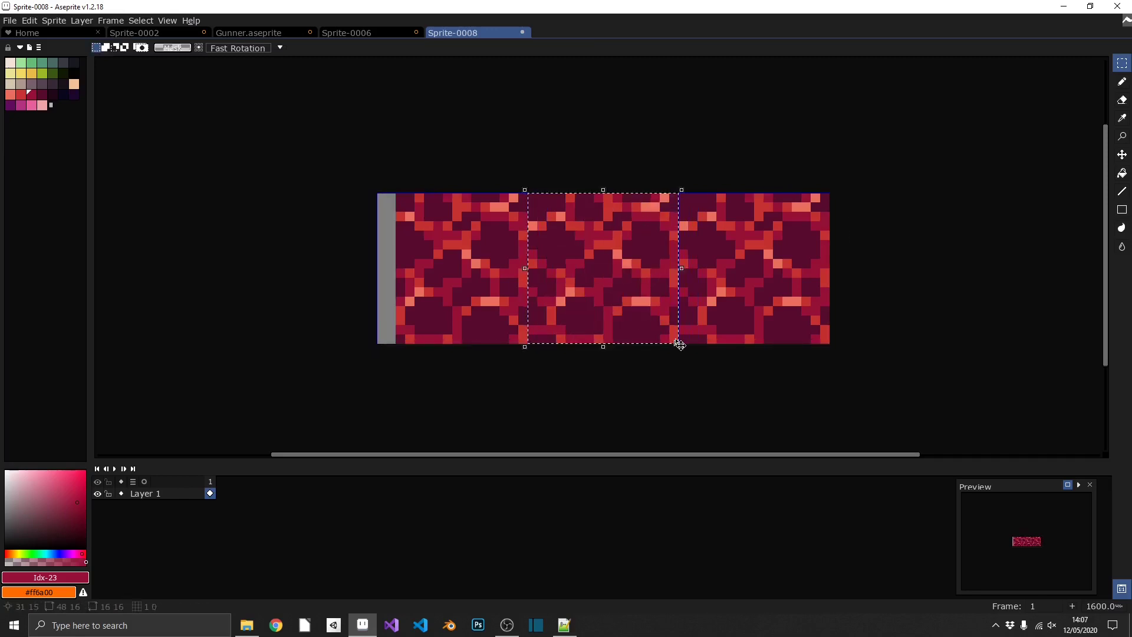
pyautogui.click(363, 35)
pyautogui.hotkey('alt', 'n')
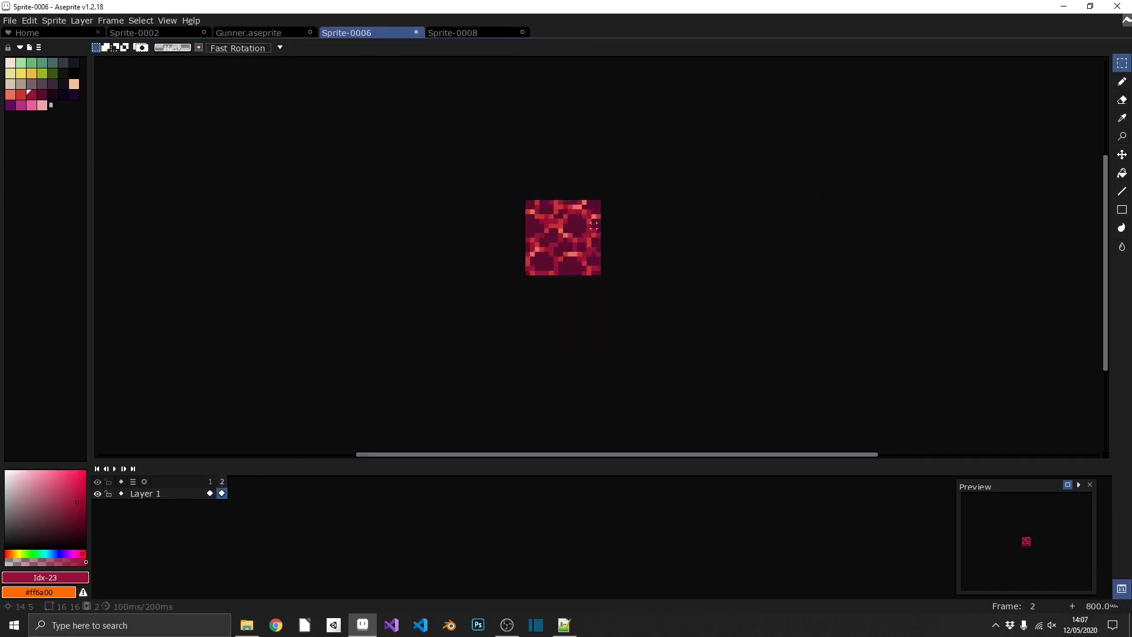
pyautogui.hotkey('ctrl', 'v')
# Shift the lava strip 2 more pixels to the right and copy its middle 16 by 16 area into a new third frame of Sprite-0006.
pyautogui.click(466, 35)
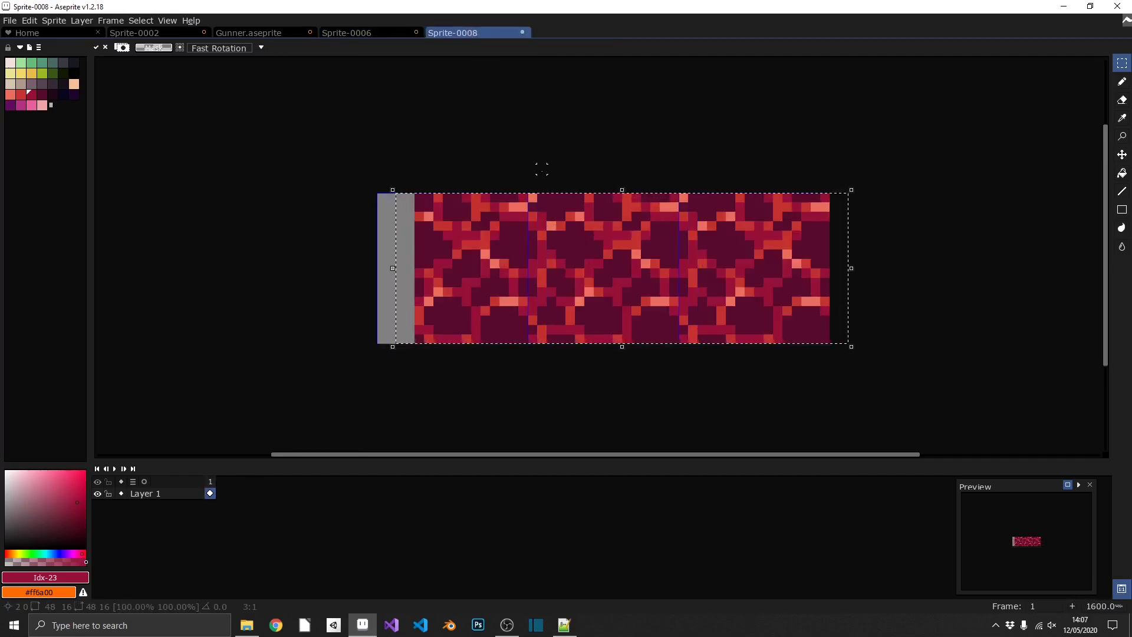
pyautogui.click(541, 170)
pyautogui.moveTo(528, 194); pyautogui.dragTo(677, 343)
pyautogui.click(349, 33)
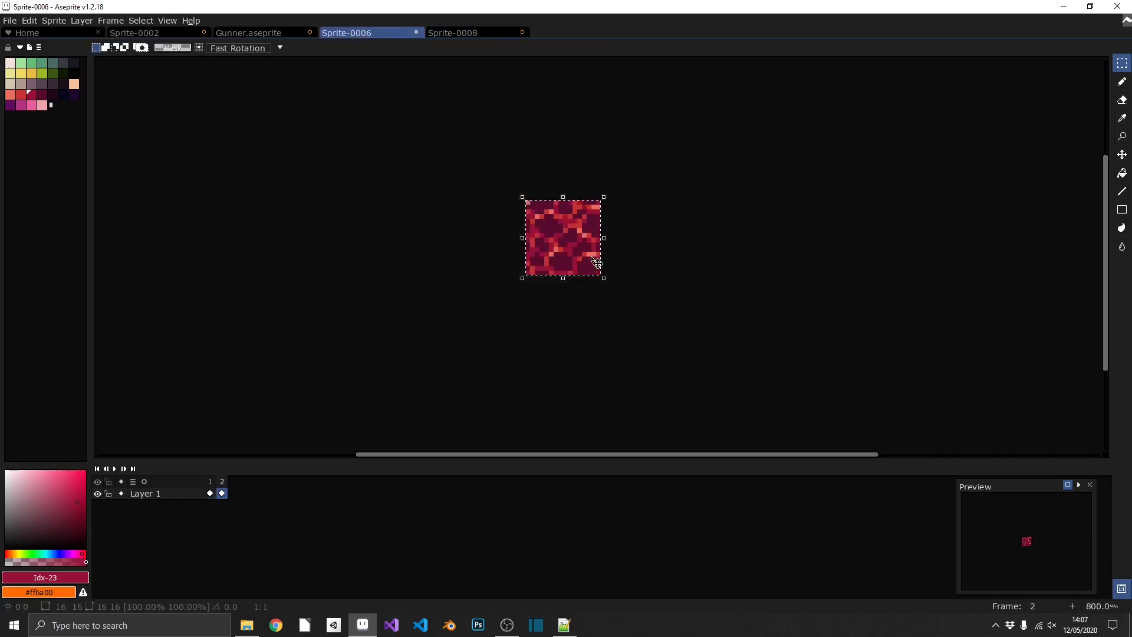
pyautogui.hotkey('alt', 'n')
pyautogui.hotkey('ctrl', 'd')
pyautogui.hotkey('ctrl', 'v')
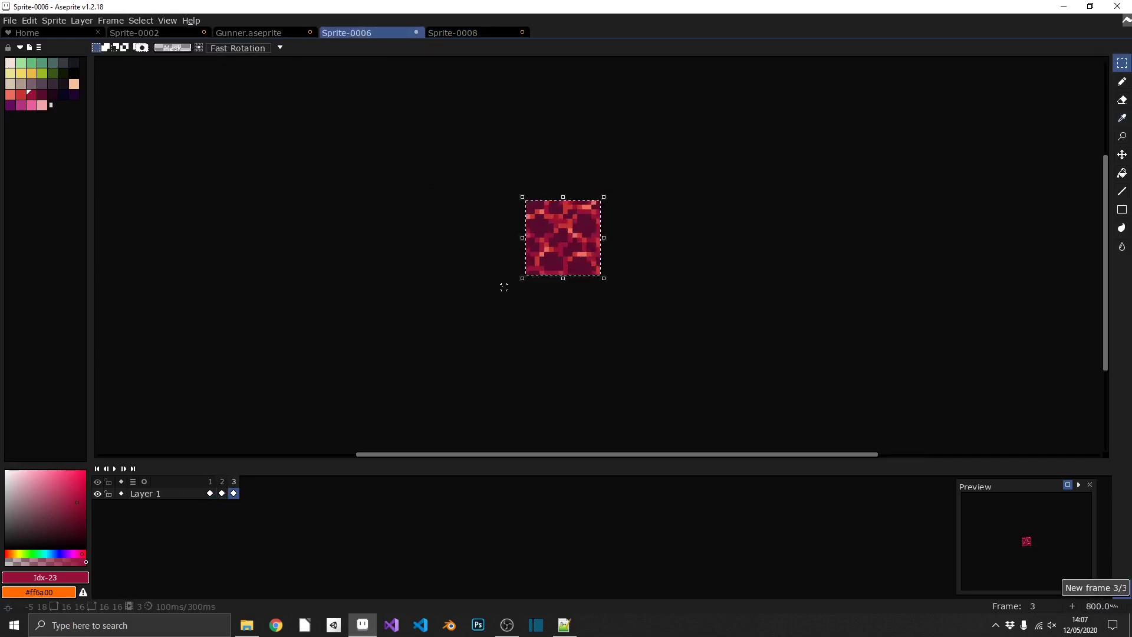
# Move the entire lava strip in Sprite-0008 another 2 pixels to the right and clear the selection.
pyautogui.click(464, 34)
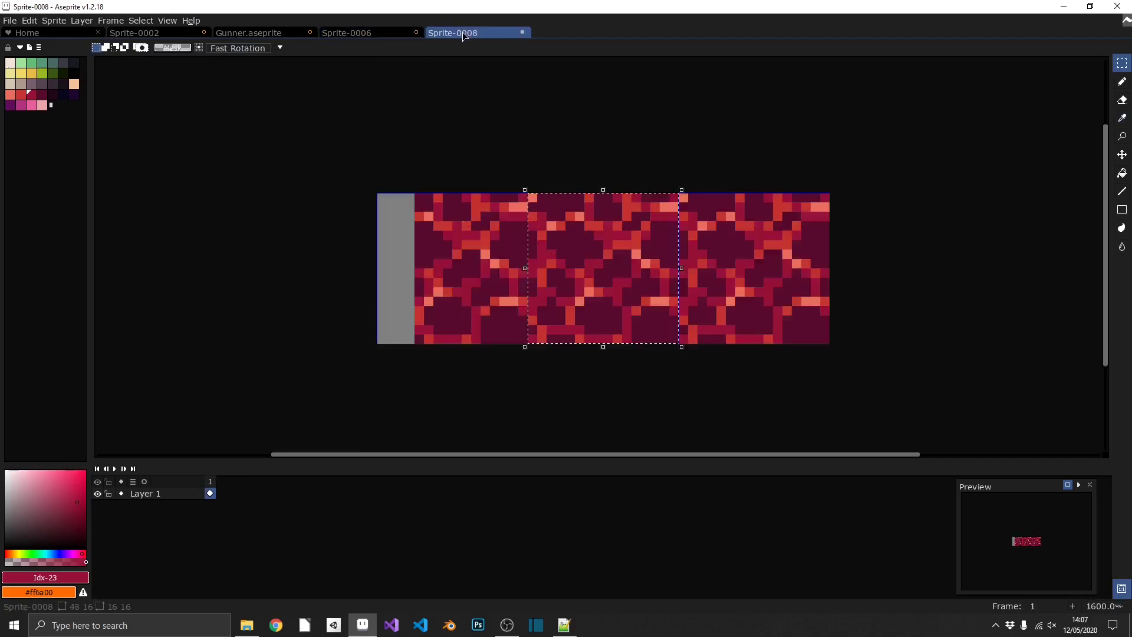
pyautogui.hotkey('ctrl', 'a')
pyautogui.press('Right')
pyautogui.press('Right')
pyautogui.hotkey('ctrl', 'd')
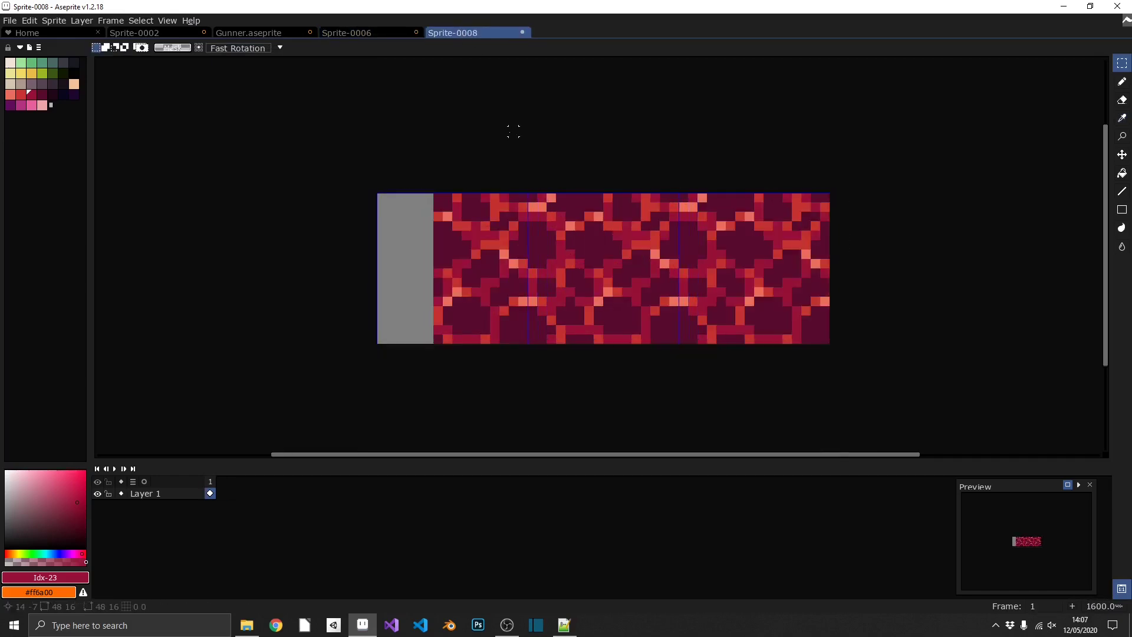
# Copy the strip's middle 16 by 16 area into a new fourth frame of Sprite-0006.
pyautogui.moveTo(532, 197); pyautogui.dragTo(675, 342)
pyautogui.hotkey('ctrl', 'c')
pyautogui.click(371, 35)
pyautogui.hotkey('ctrl', 'v')
pyautogui.press('i')
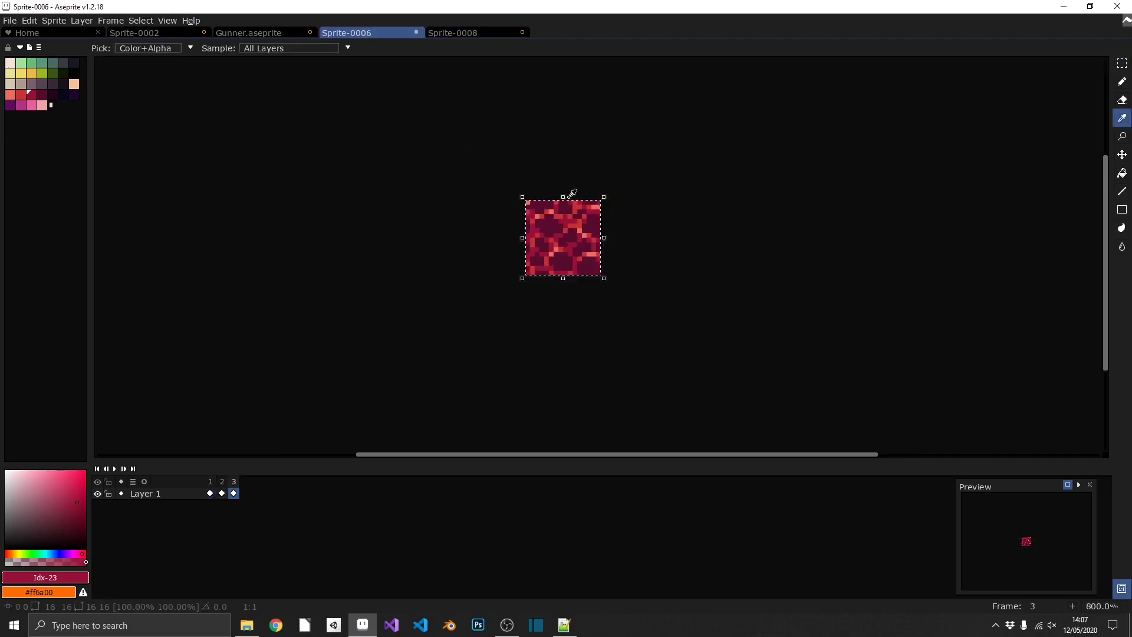
pyautogui.hotkey('alt', 'n')
pyautogui.hotkey('ctrl', 'Tab')
pyautogui.press('m')
pyautogui.moveTo(531, 194); pyautogui.dragTo(675, 339)
pyautogui.hotkey('ctrl', 'c')
pyautogui.hotkey('ctrl', 'shift', 'Tab')
pyautogui.hotkey('ctrl', 'v')
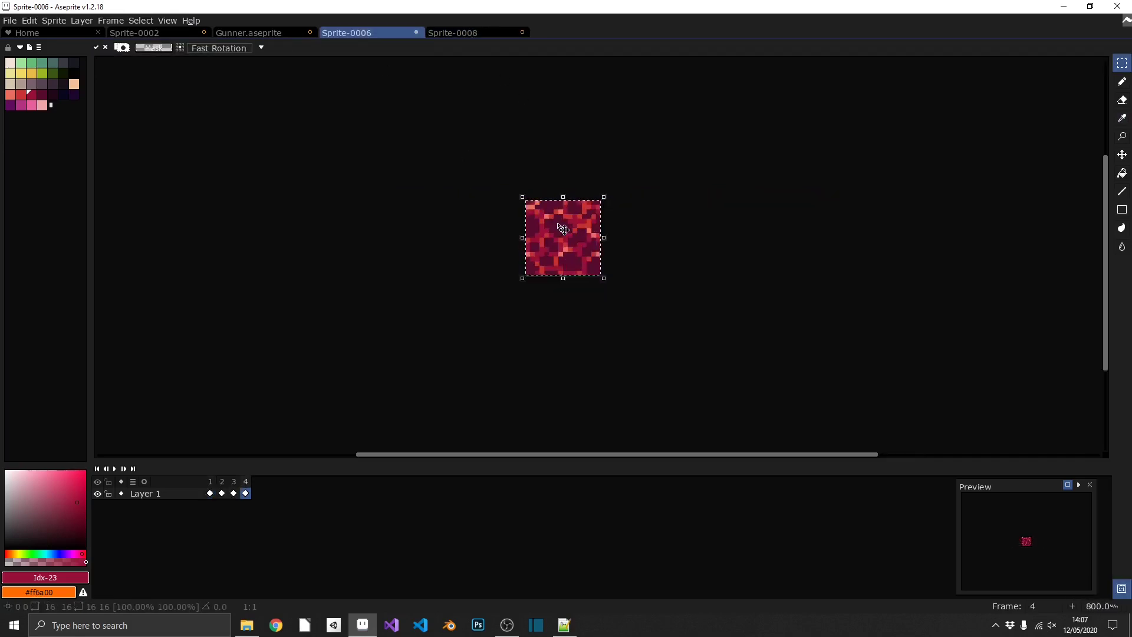
# Keep shifting the strip 2 pixels right at a time, copying its middle tile into new frames 5 to 8 of Sprite-0006.
pyautogui.hotkey('ctrl', 'Tab')
pyautogui.hotkey('ctrl', 'shift', 'Tab')
pyautogui.hotkey('ctrl', 'Tab')
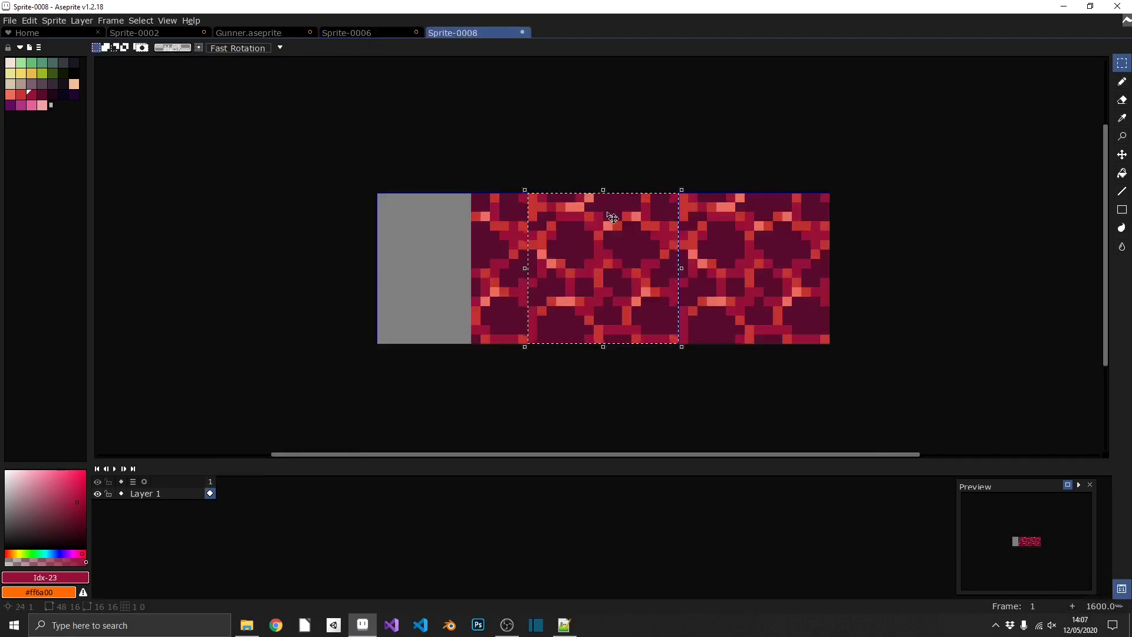
pyautogui.hotkey('ctrl', 'z')
pyautogui.hotkey('ctrl', 'shift', 'Tab')
pyautogui.hotkey('ctrl', 'Tab')
pyautogui.hotkey('ctrl', 'z')
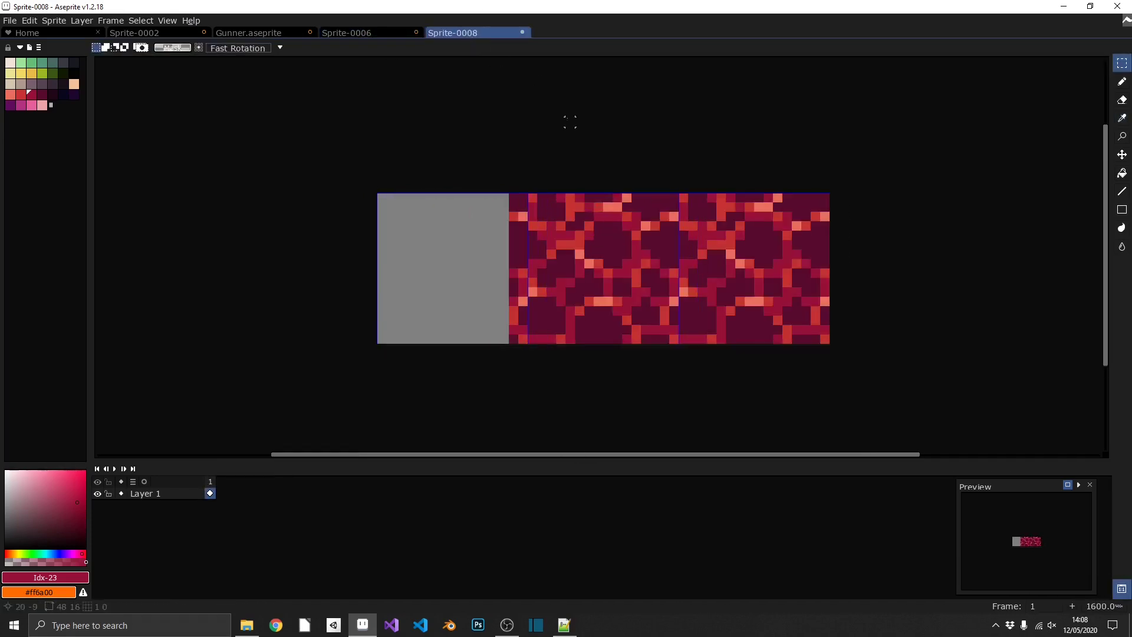
pyautogui.hotkey('ctrl', 'shift', 'Tab')
# Play the eight-frame lava tile animation in Sprite-0006.
pyautogui.press('Return')
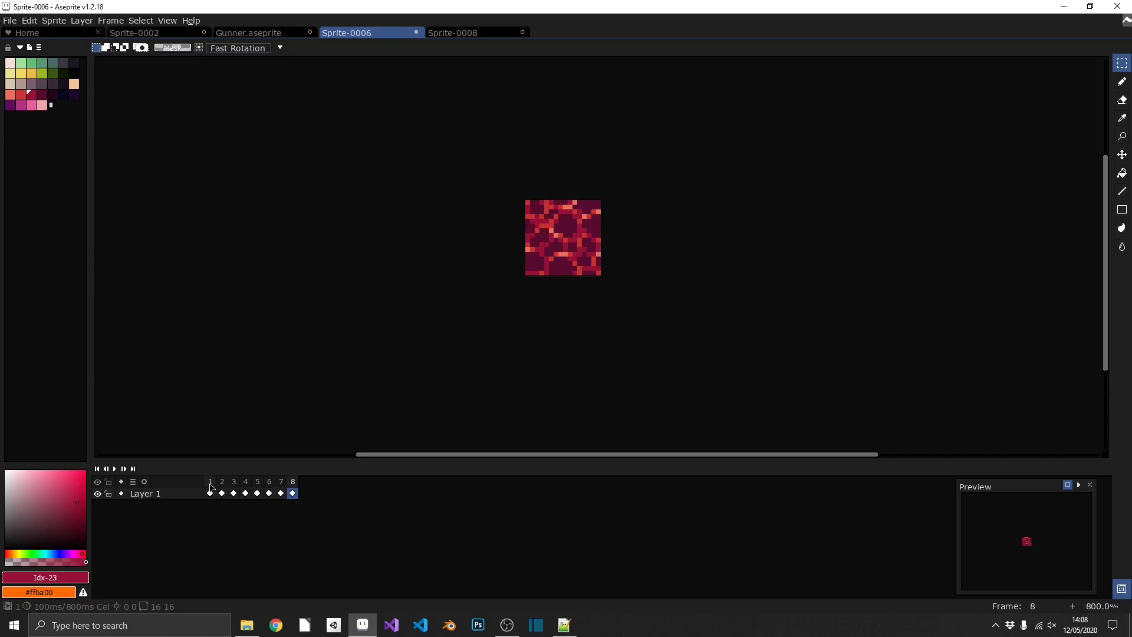
pyautogui.click(115, 469)
pyautogui.scroll(-3, 571, 259)
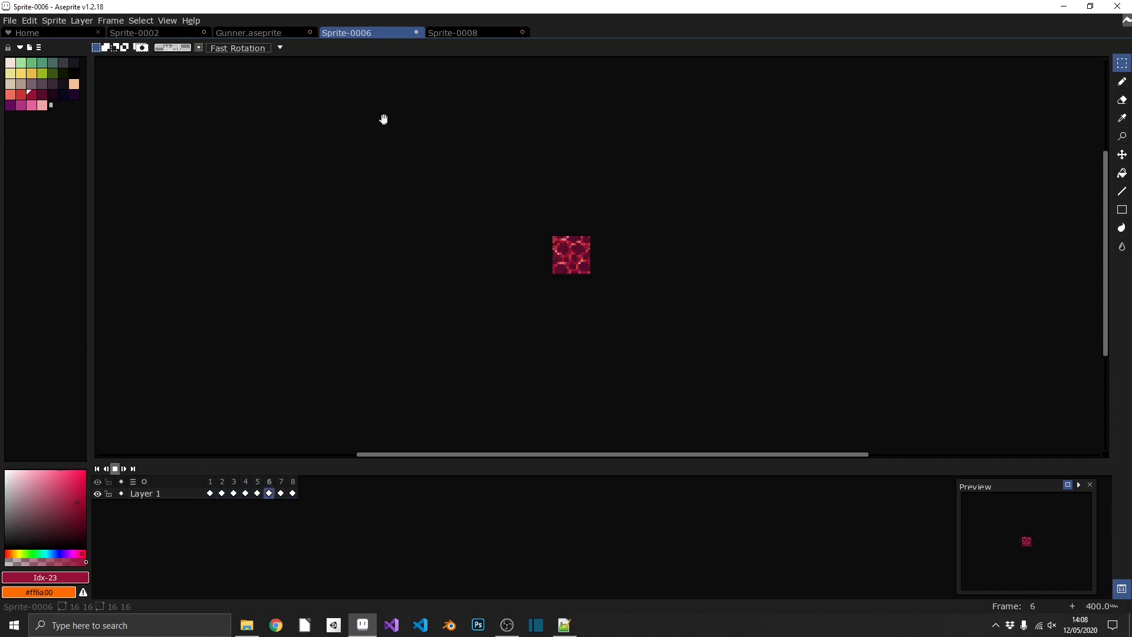
# Set the lava sprite's tiled mode to Tiled in Both Axes, then play and stop the repeating animation.
pyautogui.click(145, 22)
pyautogui.moveTo(167, 21)
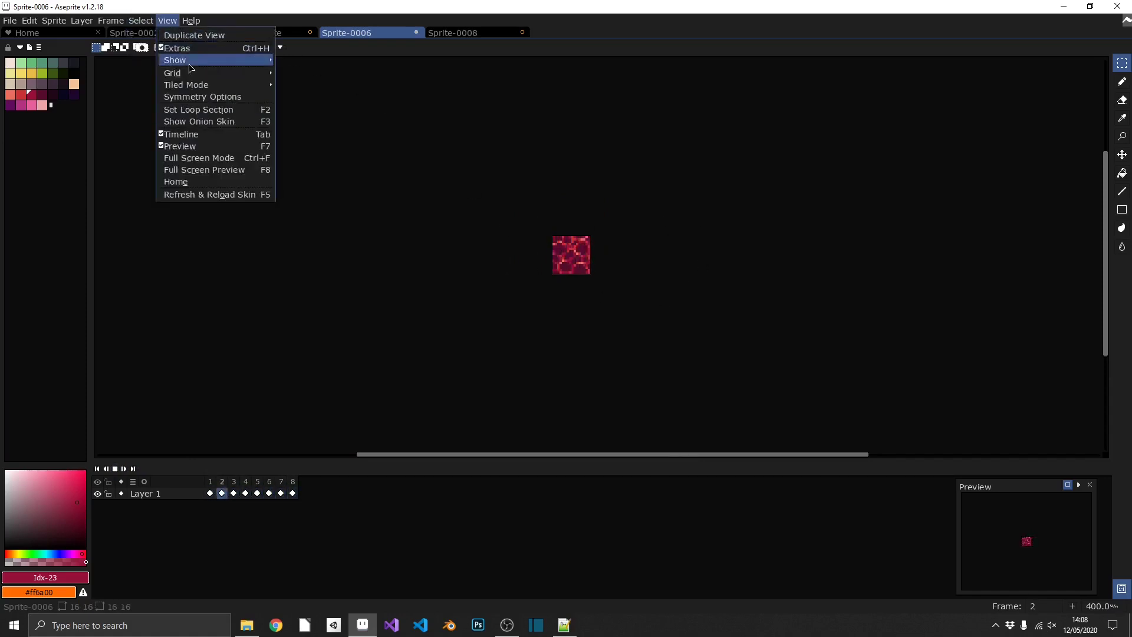
pyautogui.moveTo(195, 84)
pyautogui.click(321, 97)
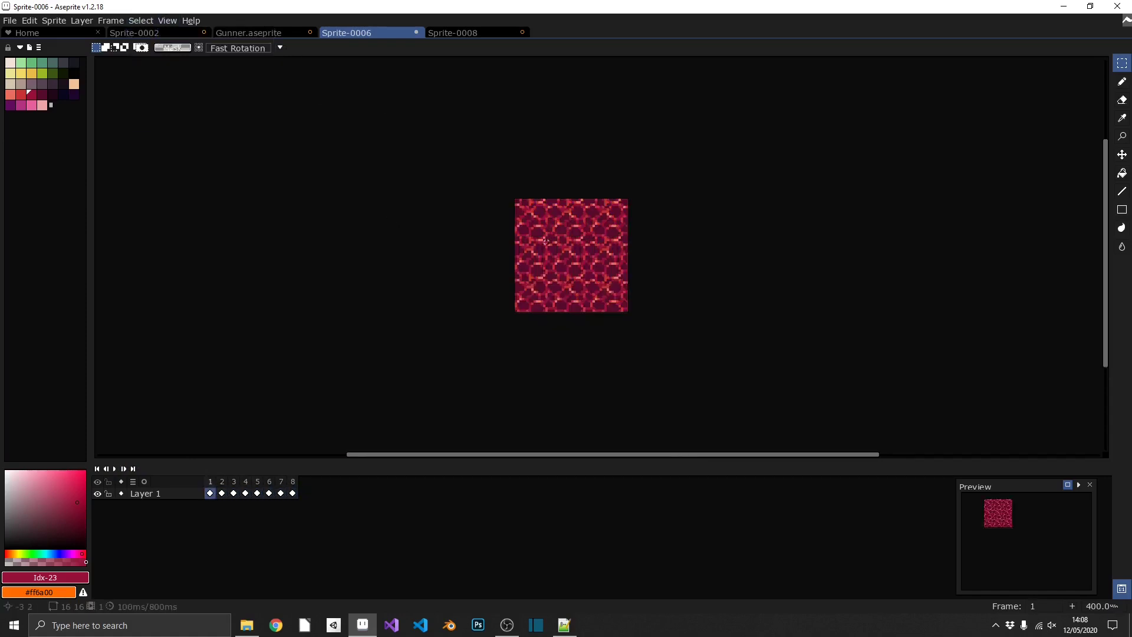
pyautogui.press('Return')
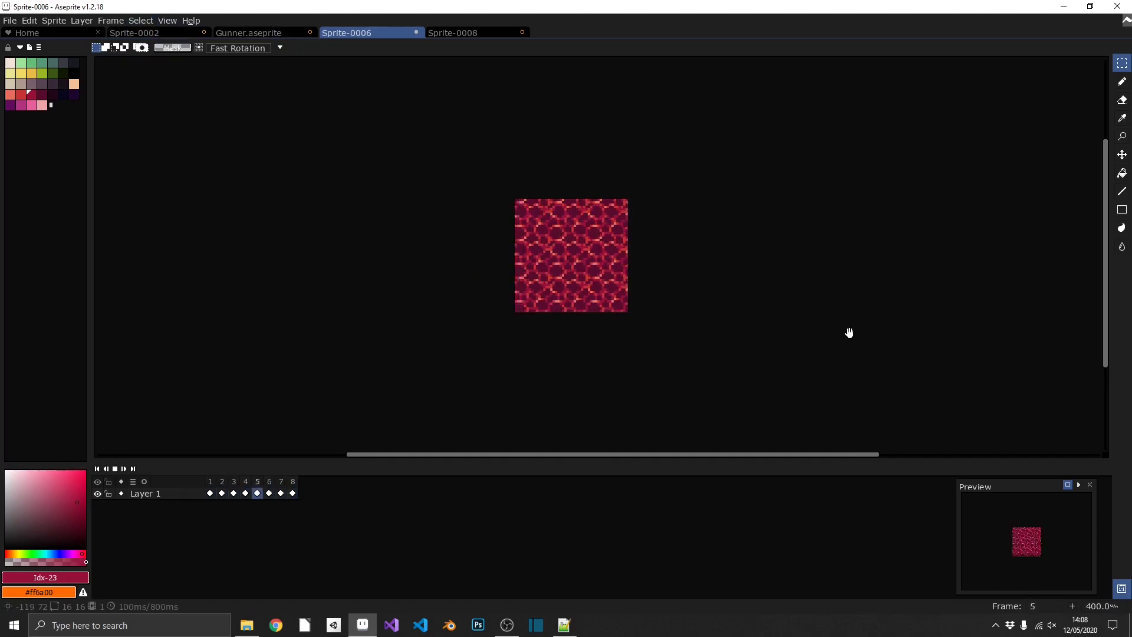
pyautogui.press('Return')
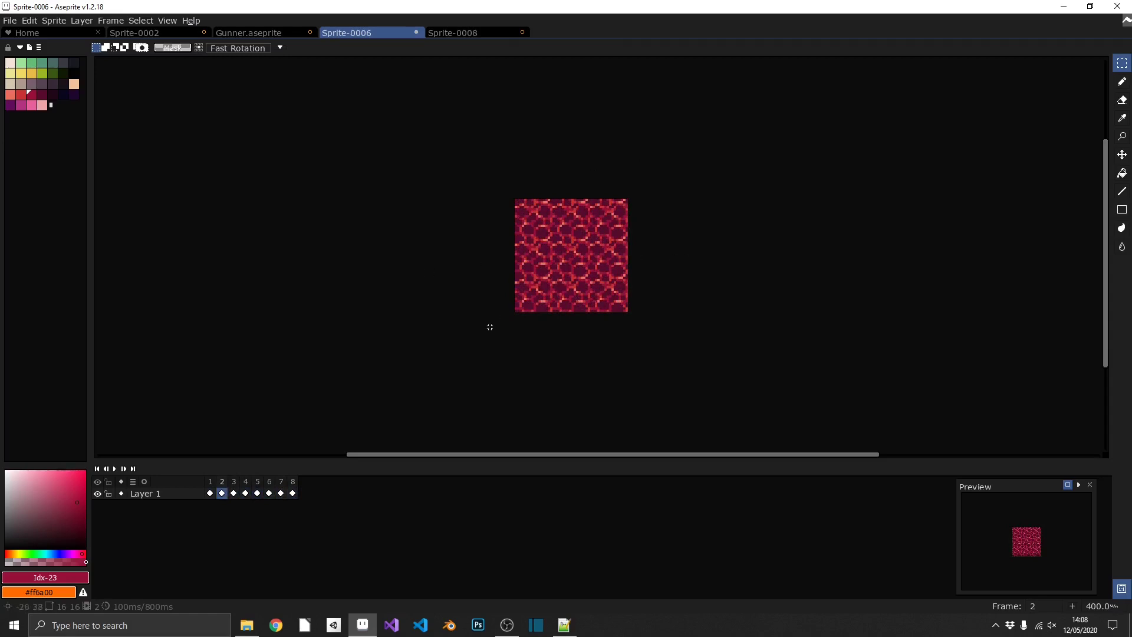
# Return to the 48 by 16 lava strip in Sprite-0008 and close that sprite.
pyautogui.click(451, 33)
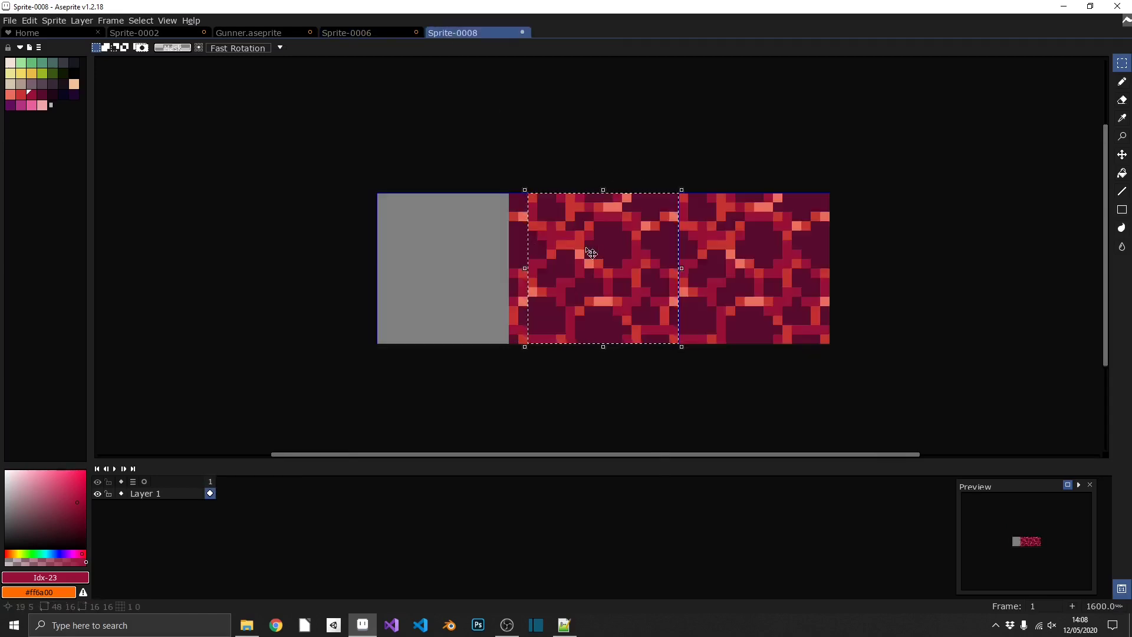
pyautogui.scroll(-1, 494, 225)
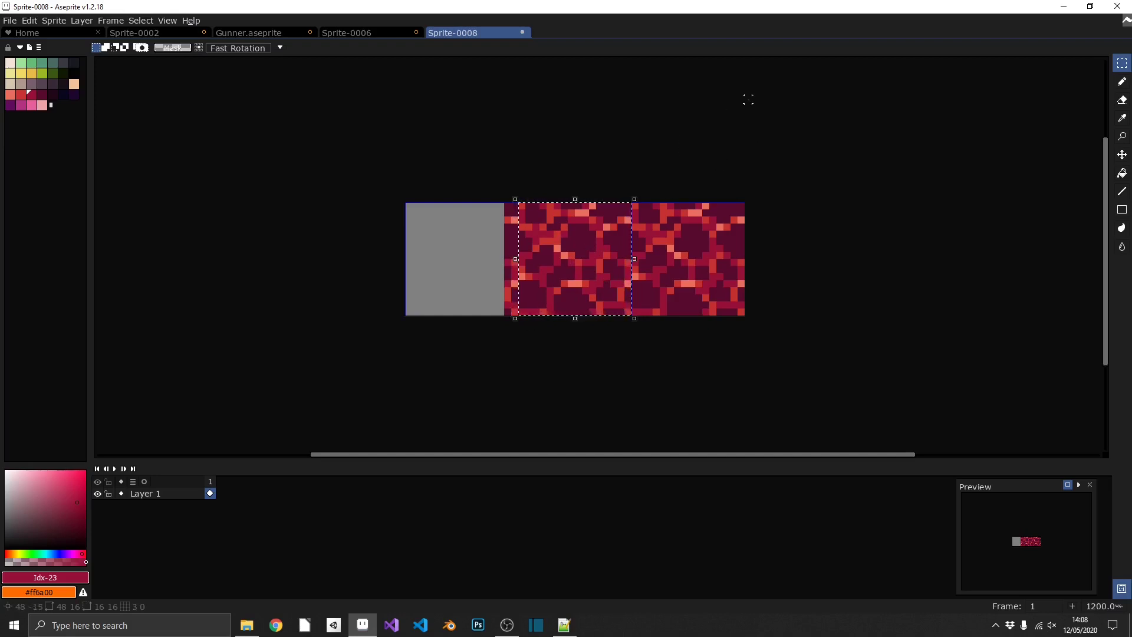
pyautogui.hotkey('ctrl', 'w')
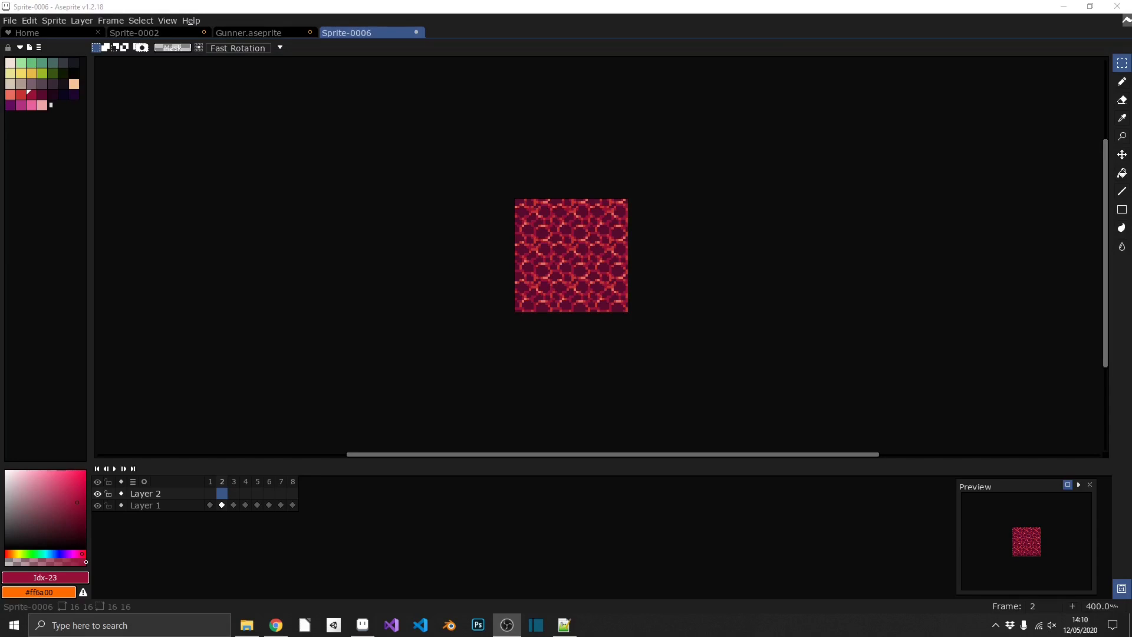
# Switch to Chrome and highlight the installation instructions on the Aseprite Dark Mort HD Theme page.
pyautogui.click(276, 625)
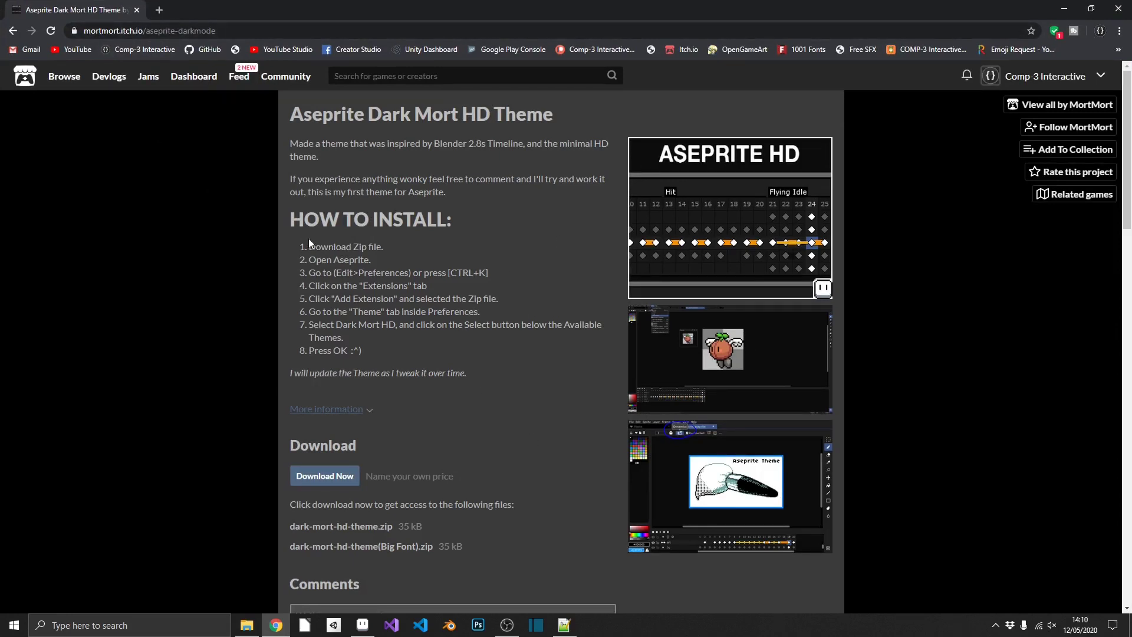
pyautogui.moveTo(301, 244); pyautogui.dragTo(465, 352)
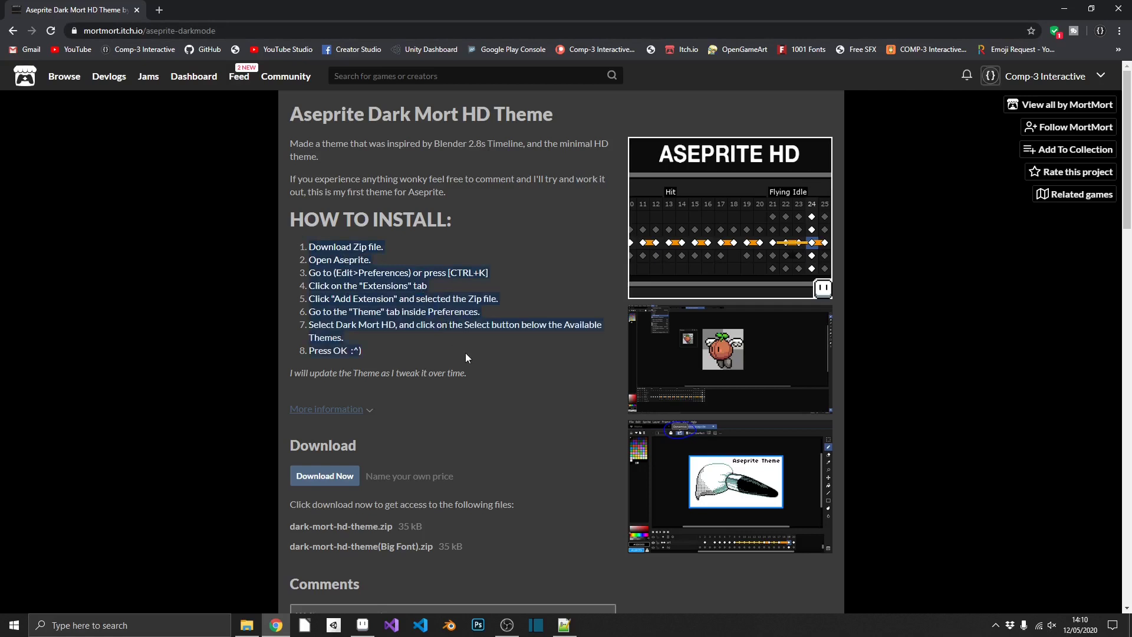